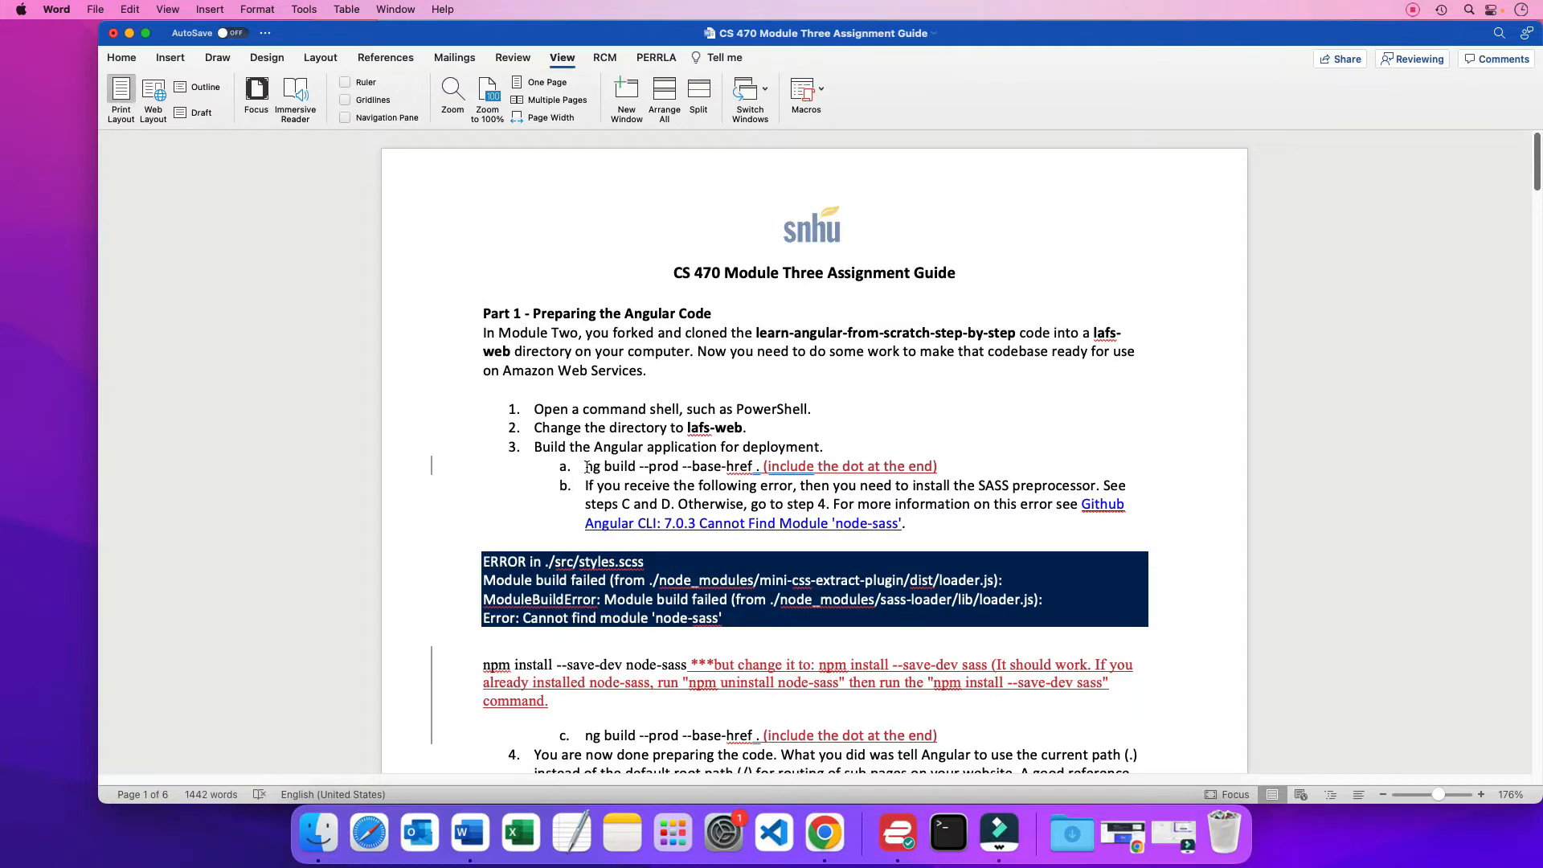
Select the command "ng build --prod --base-href ." in item 3a of the assignment guide
{"action": "key", "text": "shift+Right"}
{"action": "key", "text": "shift+Right"}
{"action": "key", "text": "shift+Right"}
{"action": "key", "text": "shift+Right"}
{"action": "key", "text": "shift+Right"}
{"action": "key", "text": "shift+Right"}
{"action": "key", "text": "shift+Right"}
{"action": "key", "text": "shift+Right"}
{"action": "key", "text": "shift+Right"}
{"action": "key", "text": "shift+Right"}
{"action": "key", "text": "shift+Right"}
{"action": "key", "text": "shift+Right"}
{"action": "key", "text": "shift+Right"}
{"action": "key", "text": "shift+Right"}
{"action": "key", "text": "shift+Right"}
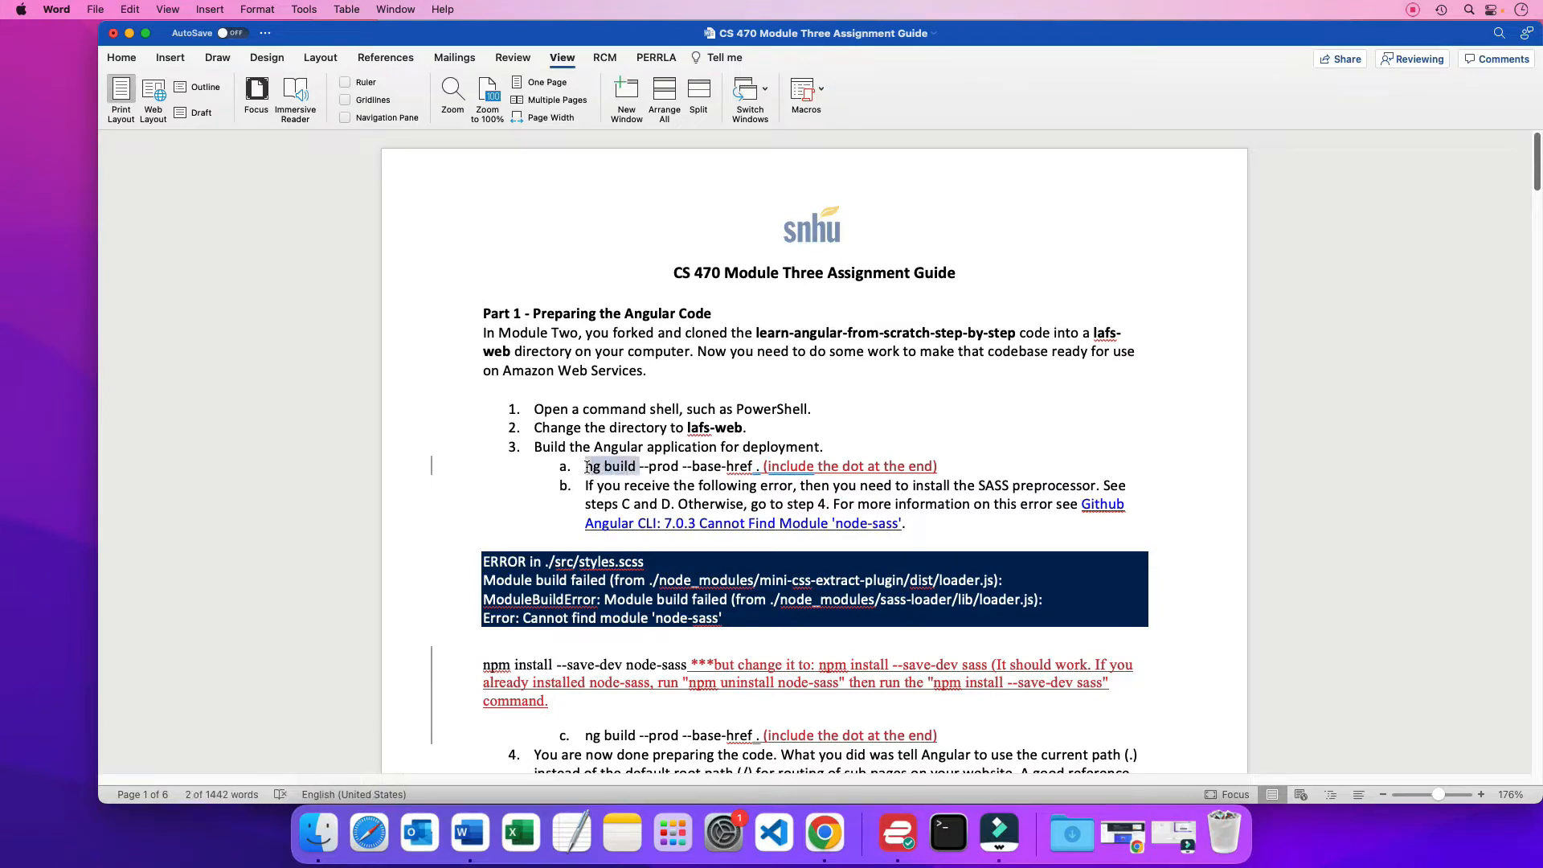
{"action": "key", "text": "shift+Right"}
{"action": "key", "text": "shift+Right"}
{"action": "key", "text": "shift+Right"}
{"action": "key", "text": "shift+Right"}
{"action": "key", "text": "shift+Right"}
{"action": "key", "text": "shift+Right"}
{"action": "key", "text": "shift+Right"}
{"action": "key", "text": "shift+Right"}
{"action": "key", "text": "shift+Right"}
{"action": "key", "text": "shift+Right"}
{"action": "key", "text": "shift+Right"}
{"action": "key", "text": "shift+Right"}
{"action": "key", "text": "shift+Right"}
{"action": "key", "text": "shift+Right"}
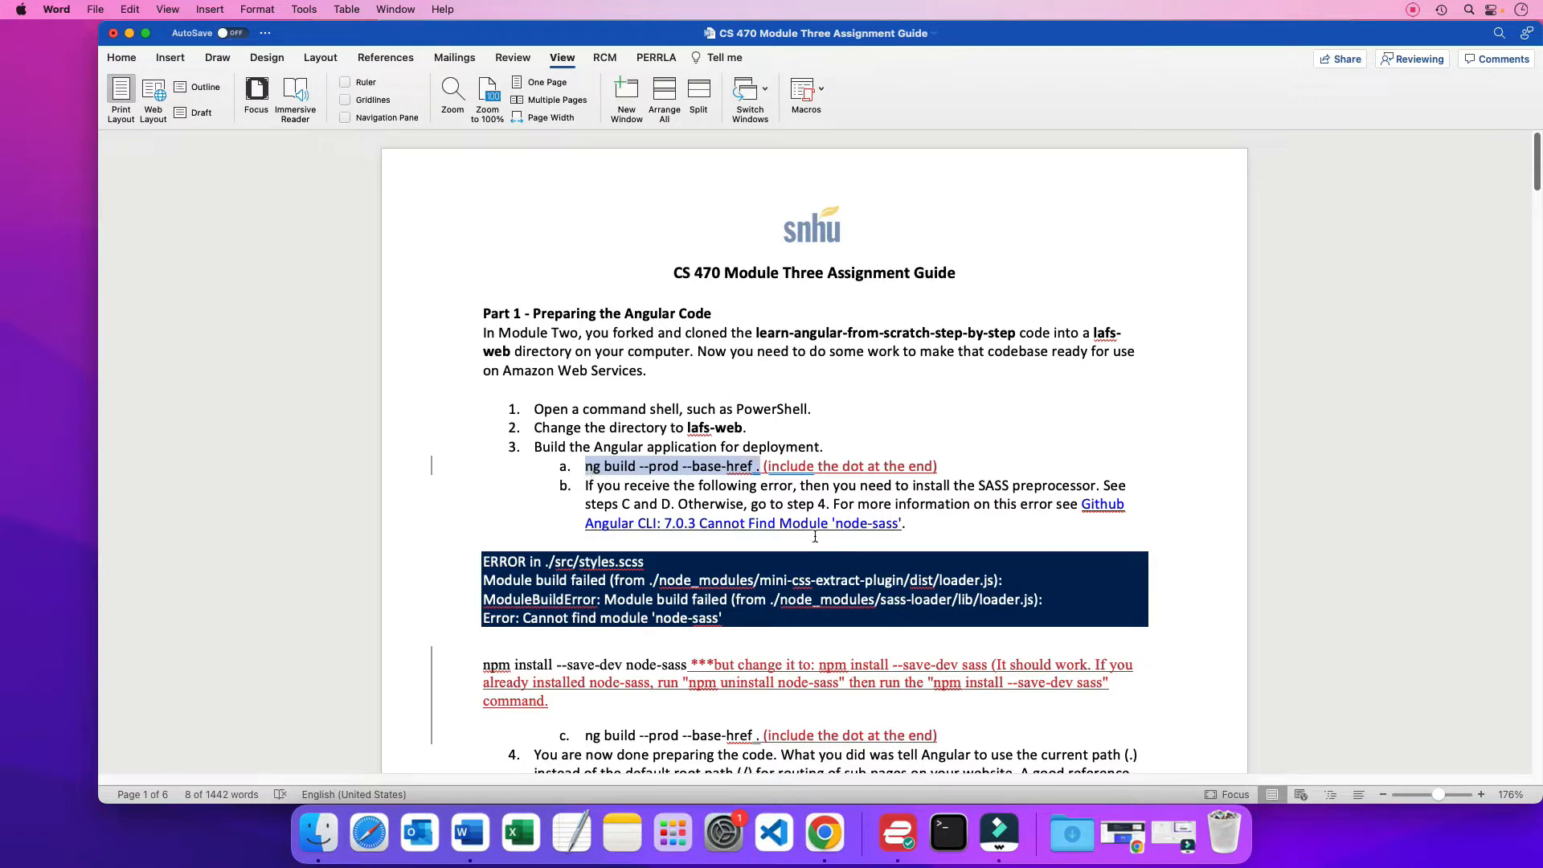
Switch to Terminal, change to the lafs-web directory and list its contents
{"action": "left_click", "coordinate": [948, 834]}
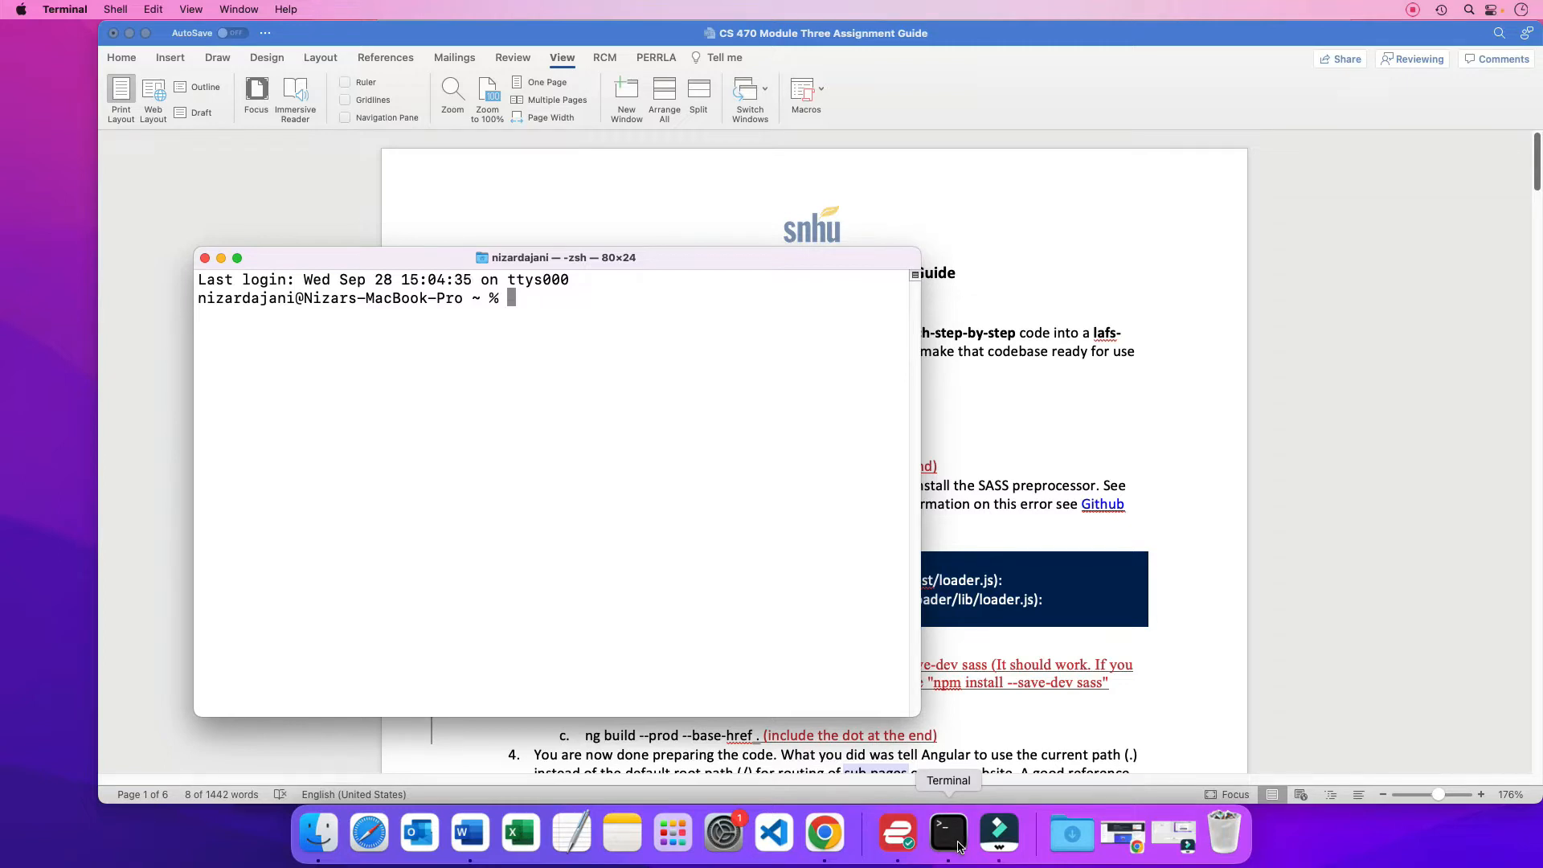
{"action": "type", "text": "cd lafs-web"}
{"action": "key", "text": "Return"}
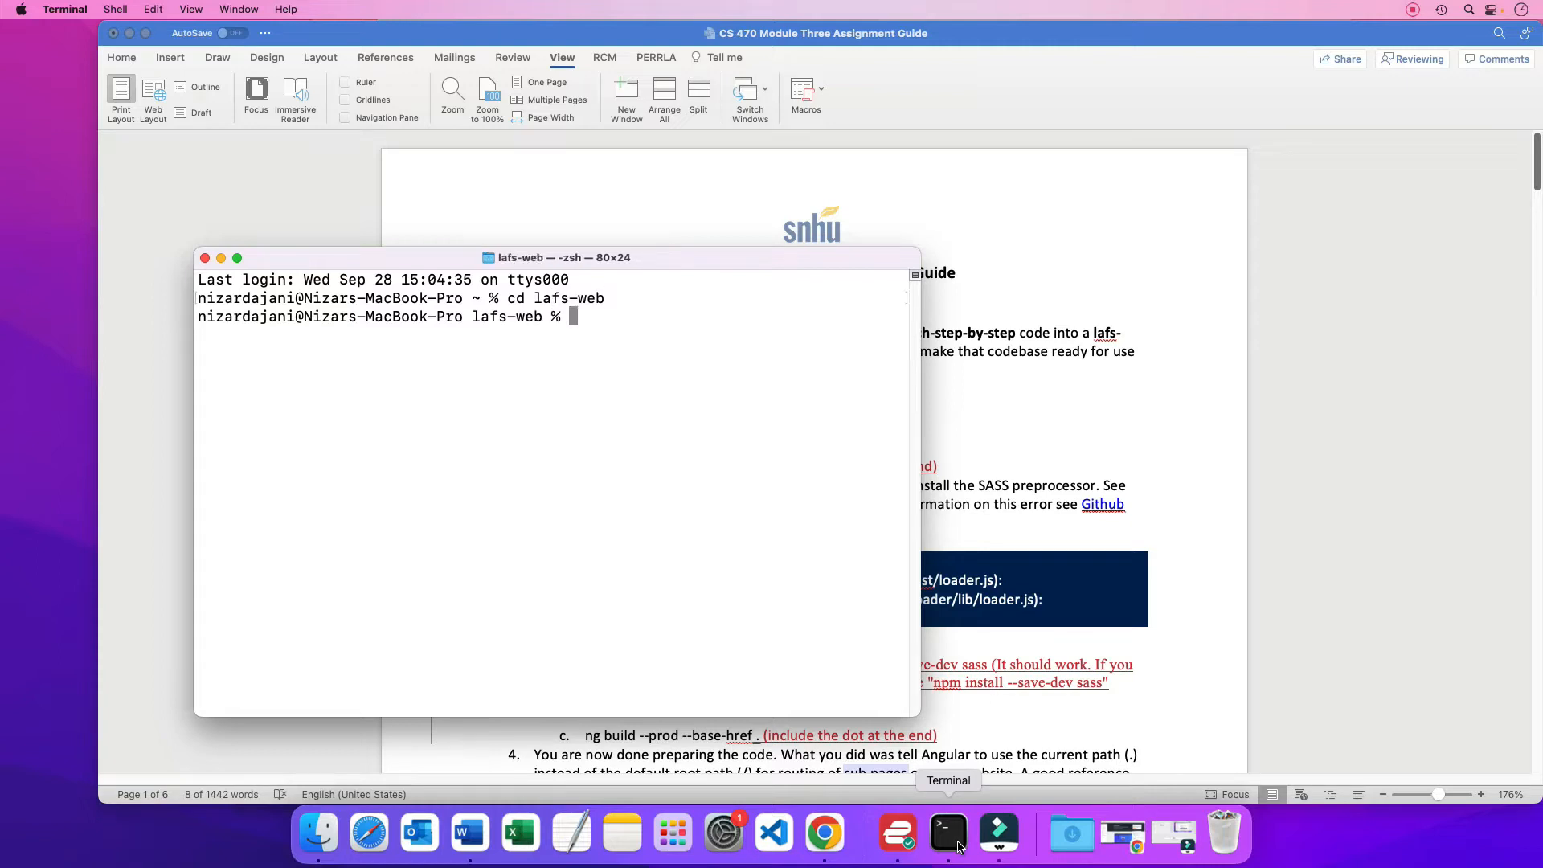
{"action": "type", "text": "ls"}
{"action": "key", "text": "Return"}
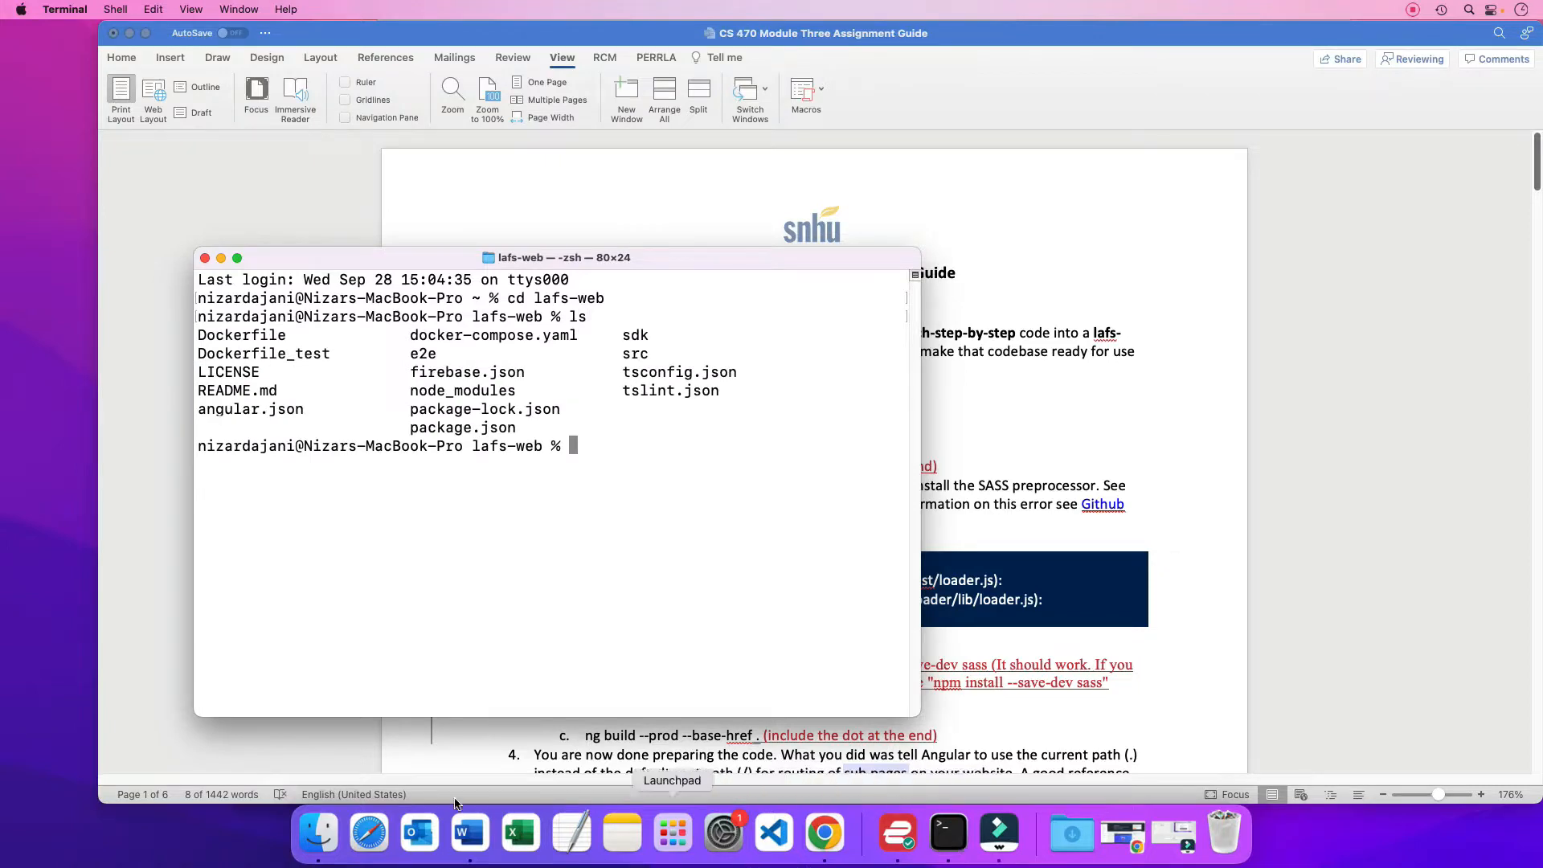
Return to the Word guide for the selected ng build command and paste it at the Terminal prompt
{"action": "left_click", "coordinate": [319, 832]}
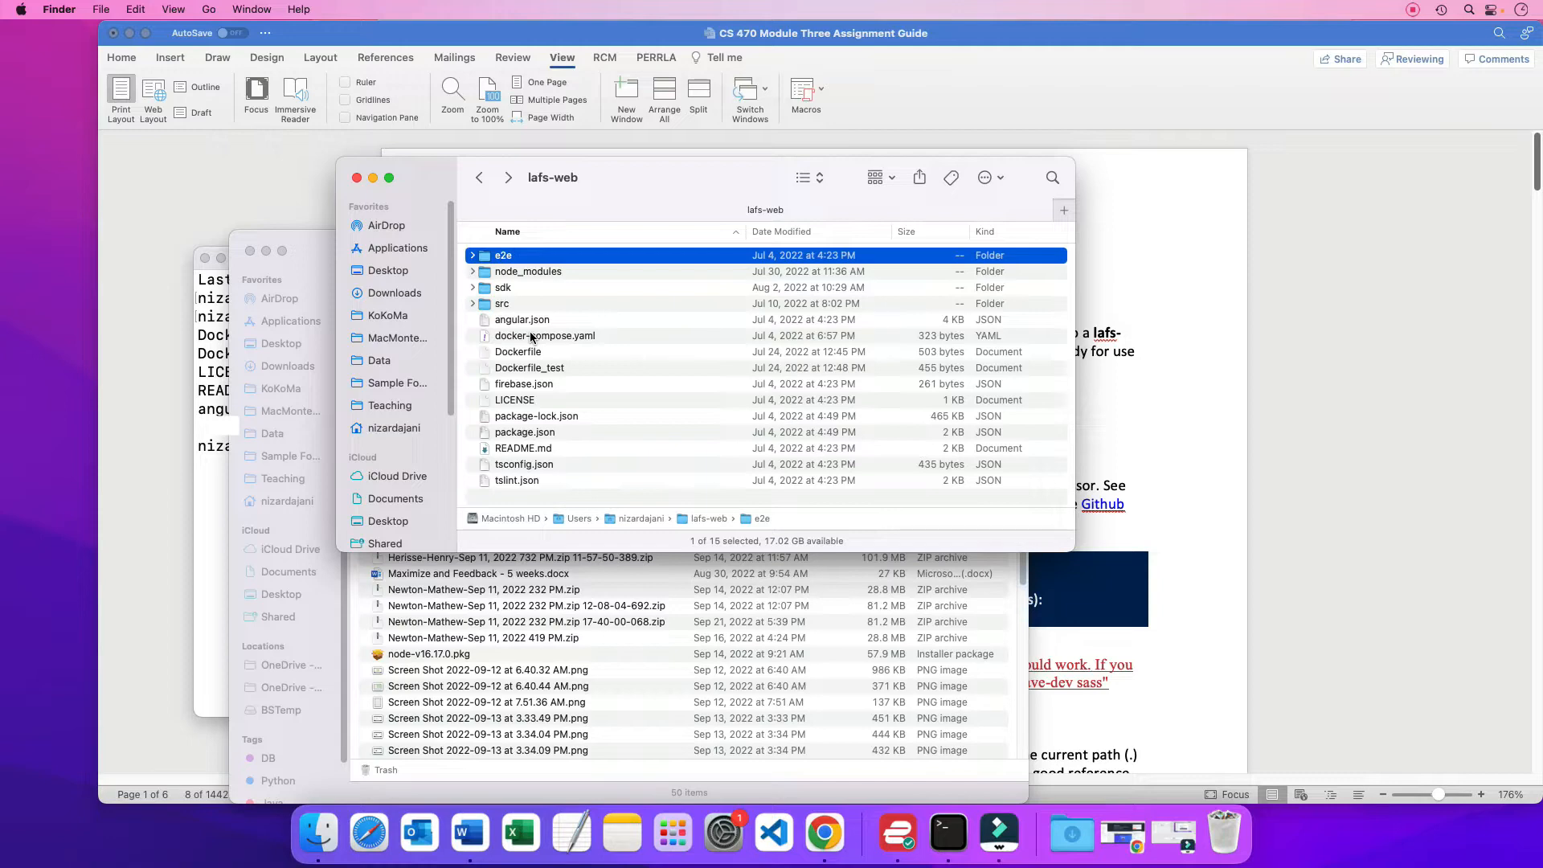
{"action": "left_click", "coordinate": [1188, 492]}
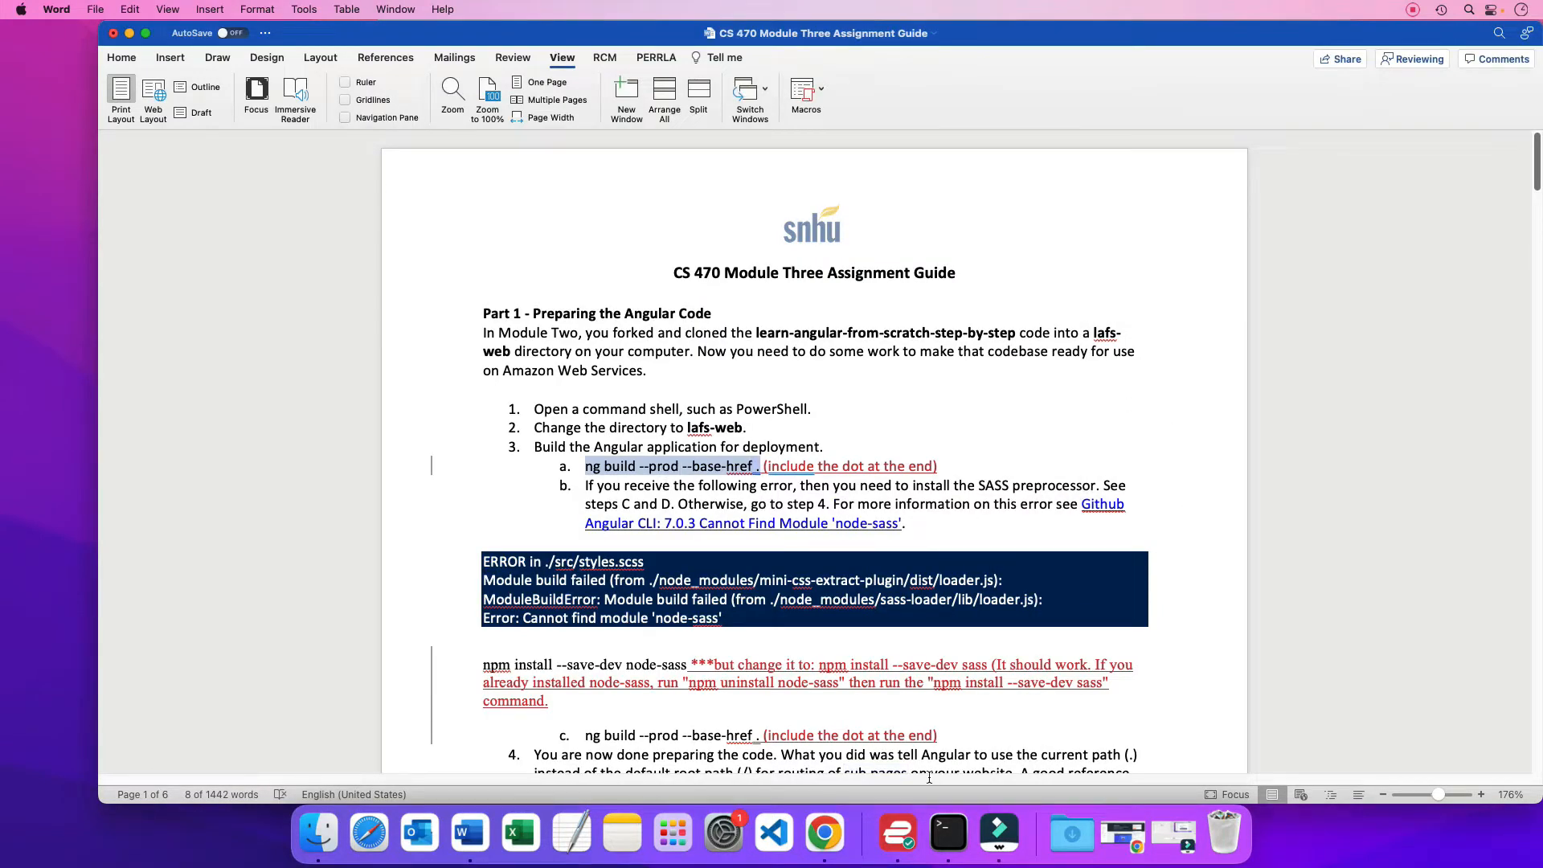
{"action": "left_click", "coordinate": [949, 834]}
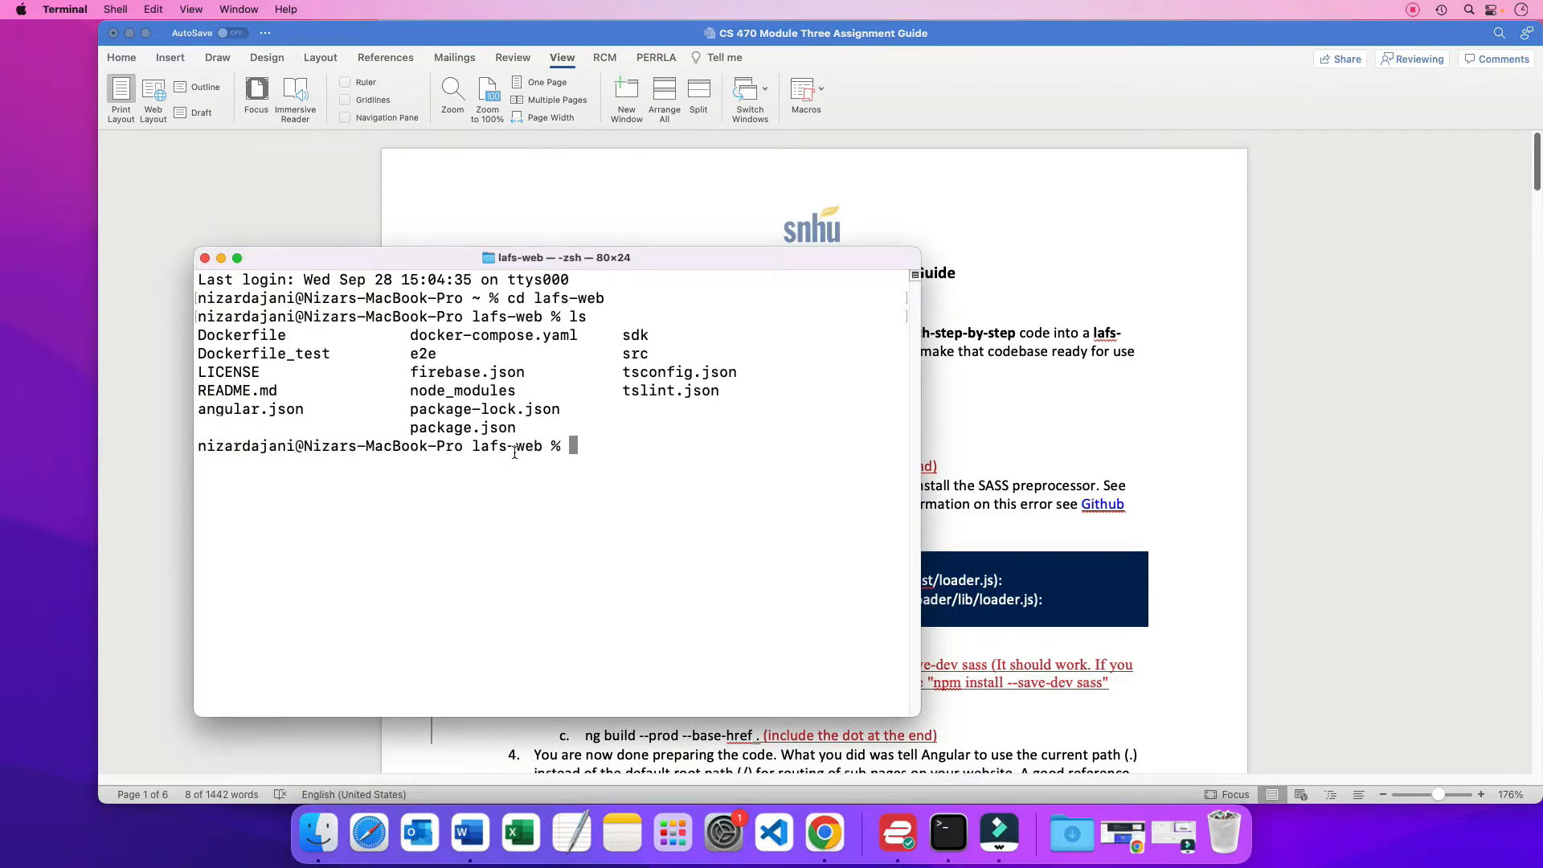
{"action": "type", "text": "a.    ng build --prod --base-href ."}
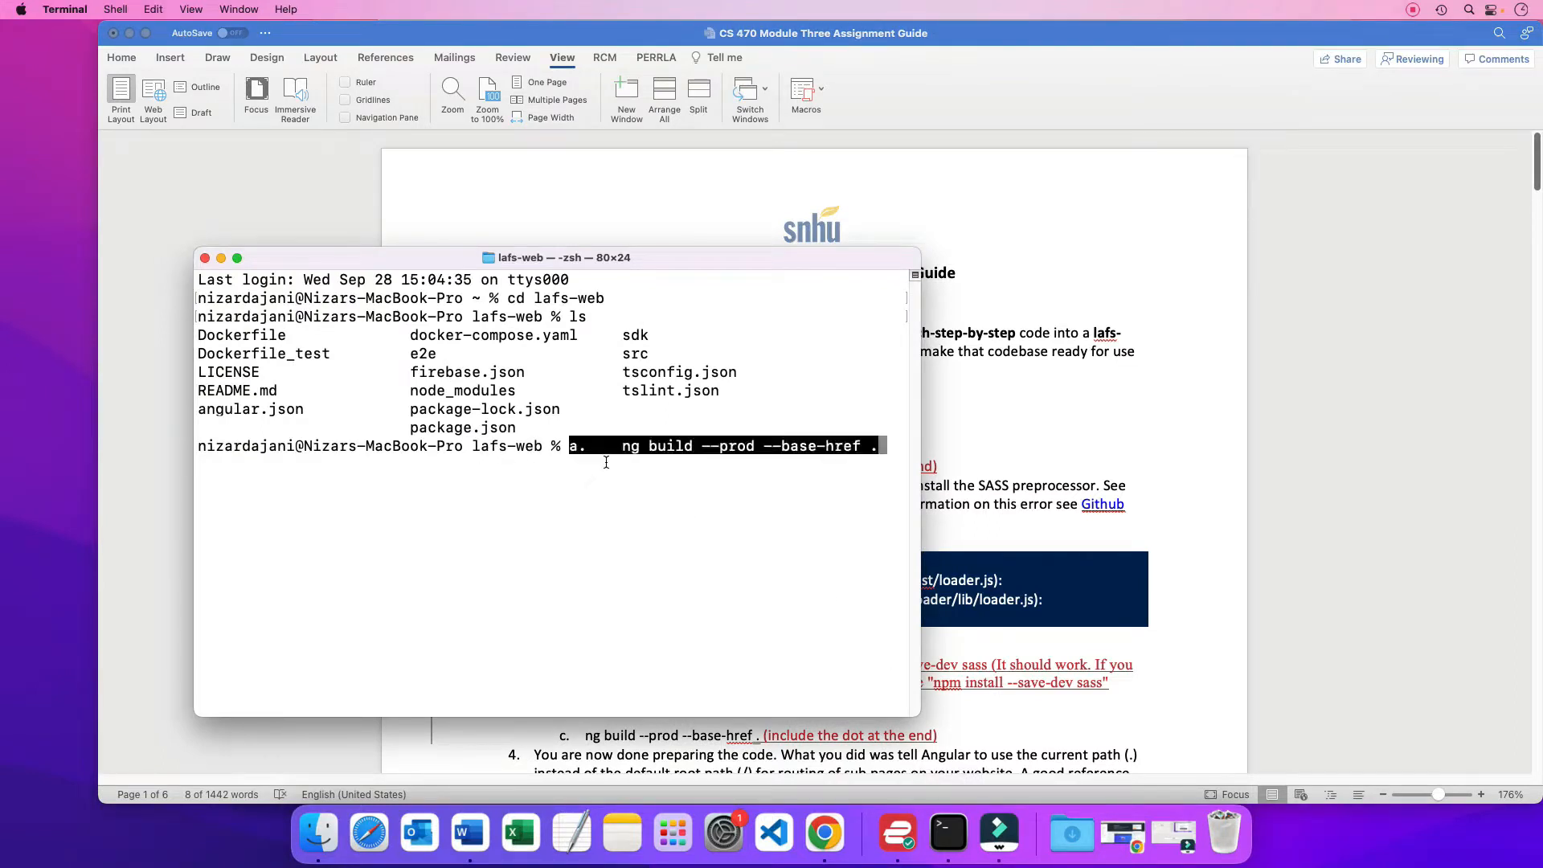
{"action": "key", "text": "Right"}
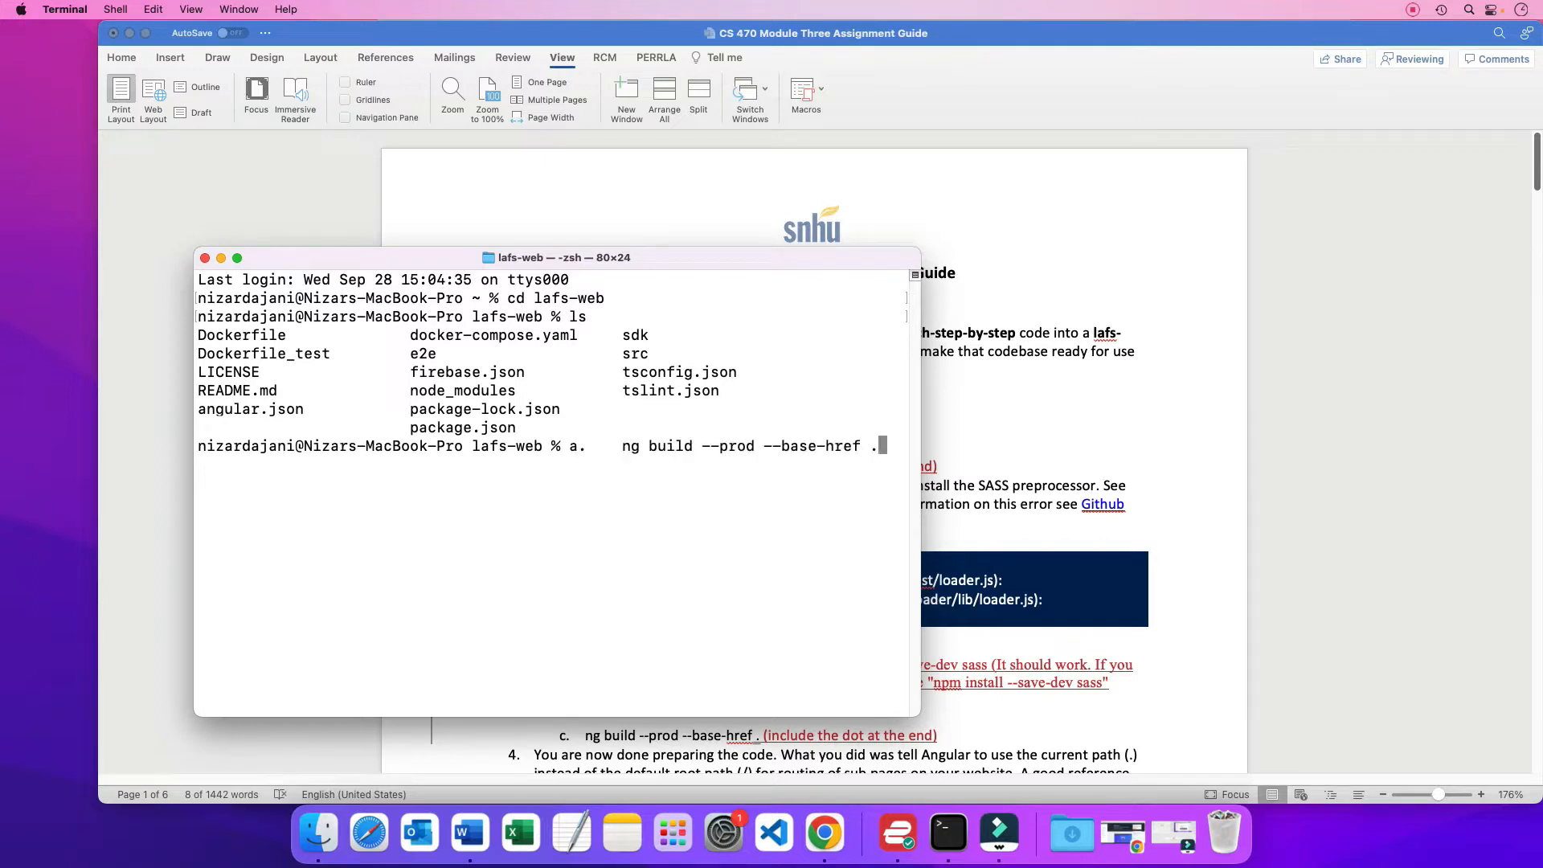
Remove the "a." list prefix from the pasted command and run ng build --prod --base-href . in lafs-web
{"action": "key", "text": "Left"}
{"action": "key", "text": "Left"}
{"action": "key", "text": "Left"}
{"action": "key", "text": "Left"}
{"action": "key", "text": "Left"}
{"action": "key", "text": "Left"}
{"action": "key", "text": "Left"}
{"action": "key", "text": "Left"}
{"action": "key", "text": "Left"}
{"action": "key", "text": "Left"}
{"action": "key", "text": "Left"}
{"action": "key", "text": "Left"}
{"action": "key", "text": "Left"}
{"action": "key", "text": "Left"}
{"action": "key", "text": "Left"}
{"action": "key", "text": "Left"}
{"action": "key", "text": "Left"}
{"action": "key", "text": "Left"}
{"action": "key", "text": "Left"}
{"action": "key", "text": "Left"}
{"action": "key", "text": "Left"}
{"action": "key", "text": "Left"}
{"action": "key", "text": "Left"}
{"action": "key", "text": "Left"}
{"action": "key", "text": "Left"}
{"action": "key", "text": "Left"}
{"action": "key", "text": "Left"}
{"action": "key", "text": "Left"}
{"action": "key", "text": "Left"}
{"action": "key", "text": "BackSpace"}
{"action": "key", "text": "BackSpace"}
{"action": "key", "text": "BackSpace"}
{"action": "key", "text": "BackSpace"}
{"action": "key", "text": "BackSpace"}
{"action": "key", "text": "BackSpace"}
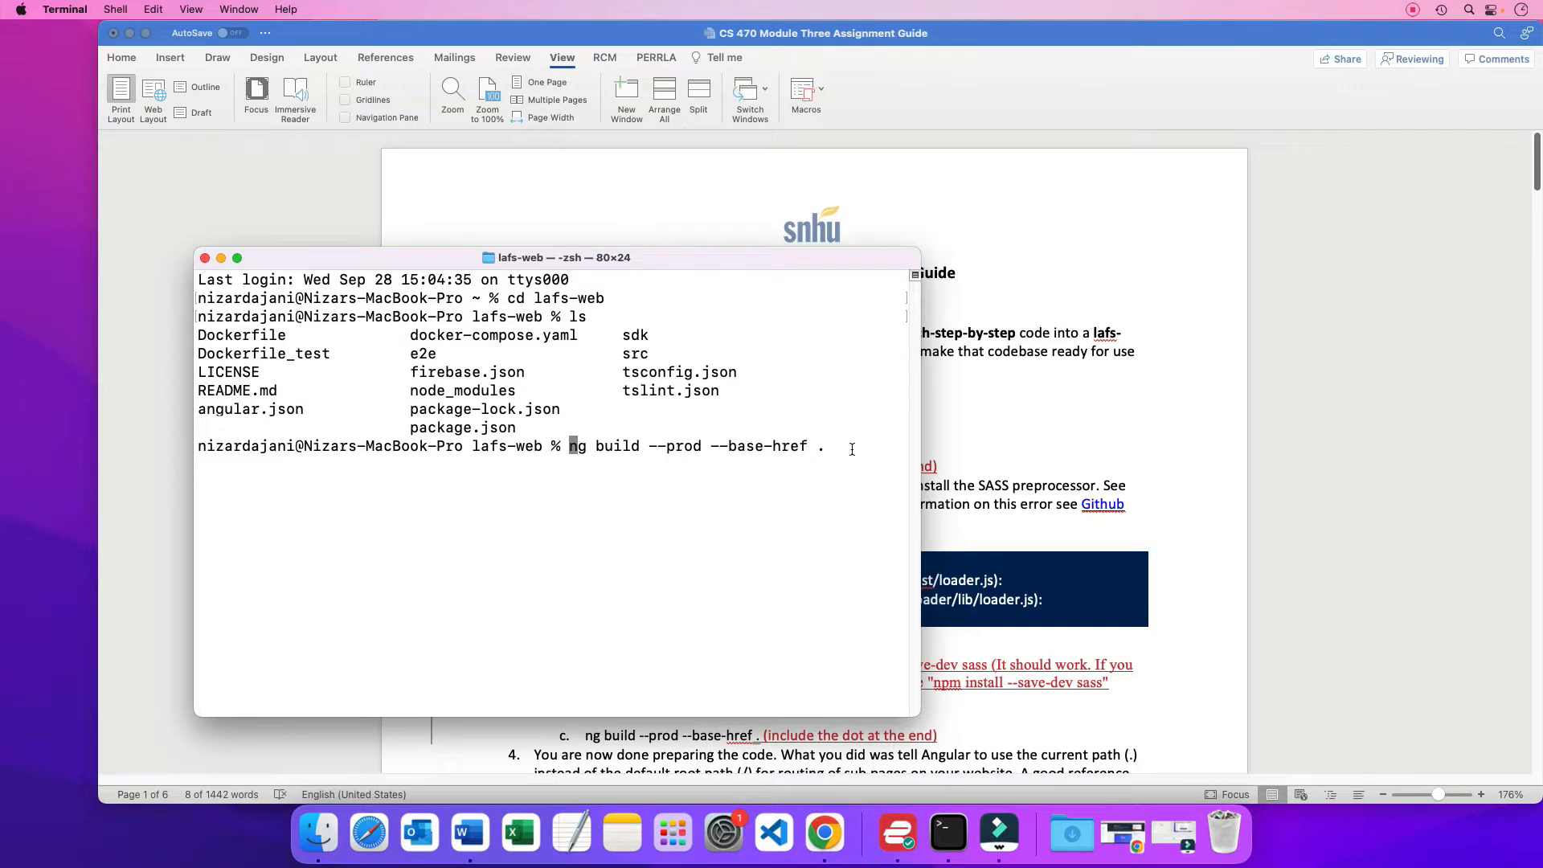
{"action": "key", "text": "Return"}
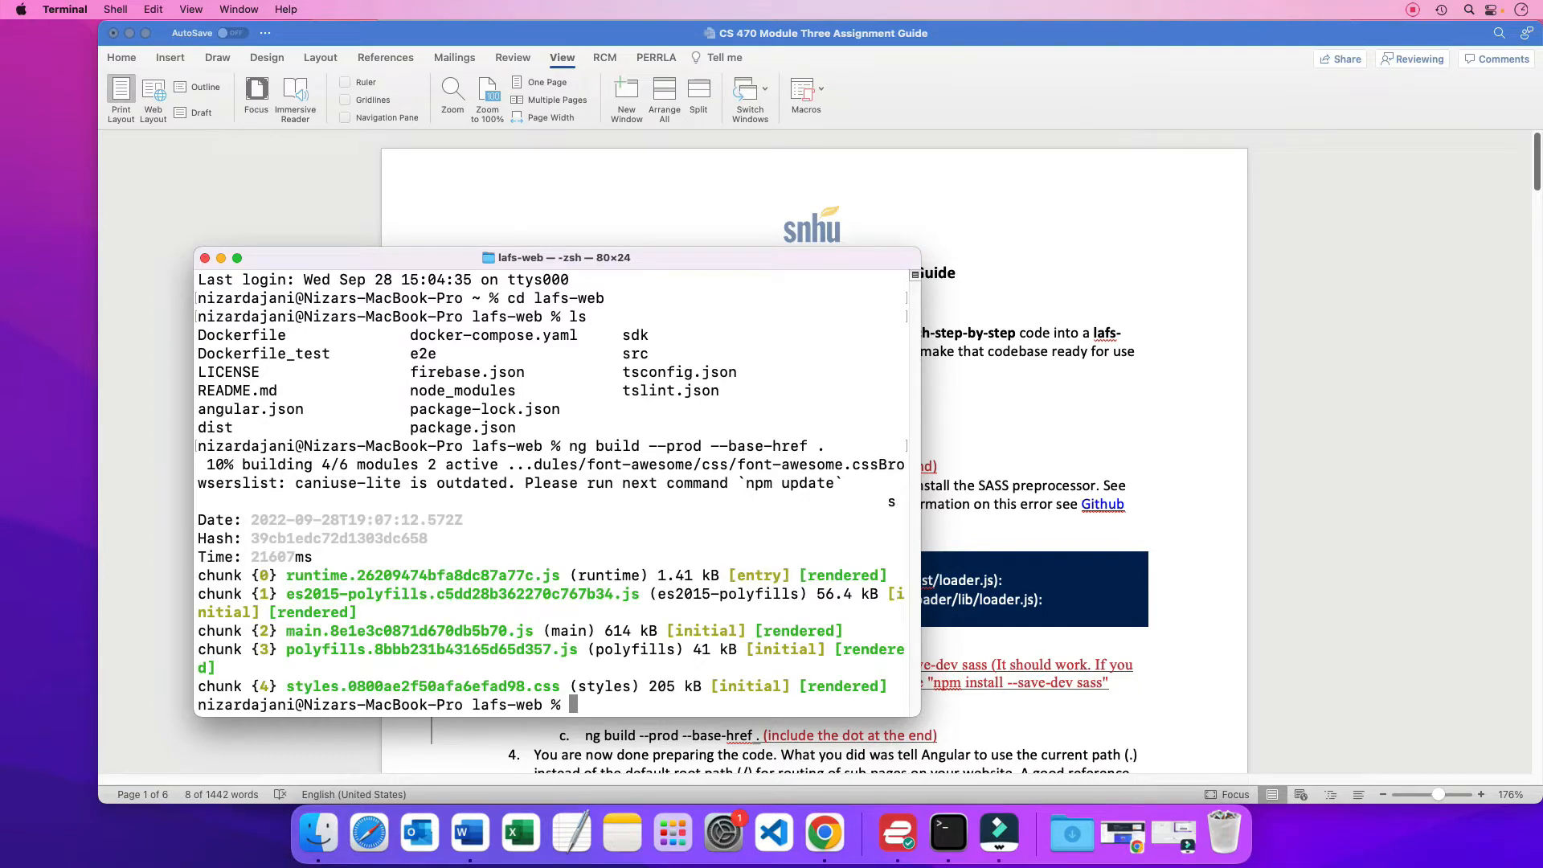
Switch to Finder and look through lafs-web's dist folder, down to learn-angular-from-scratch and its assets folder
{"action": "key", "text": "super+Tab"}
{"action": "key", "text": "super+Tab"}
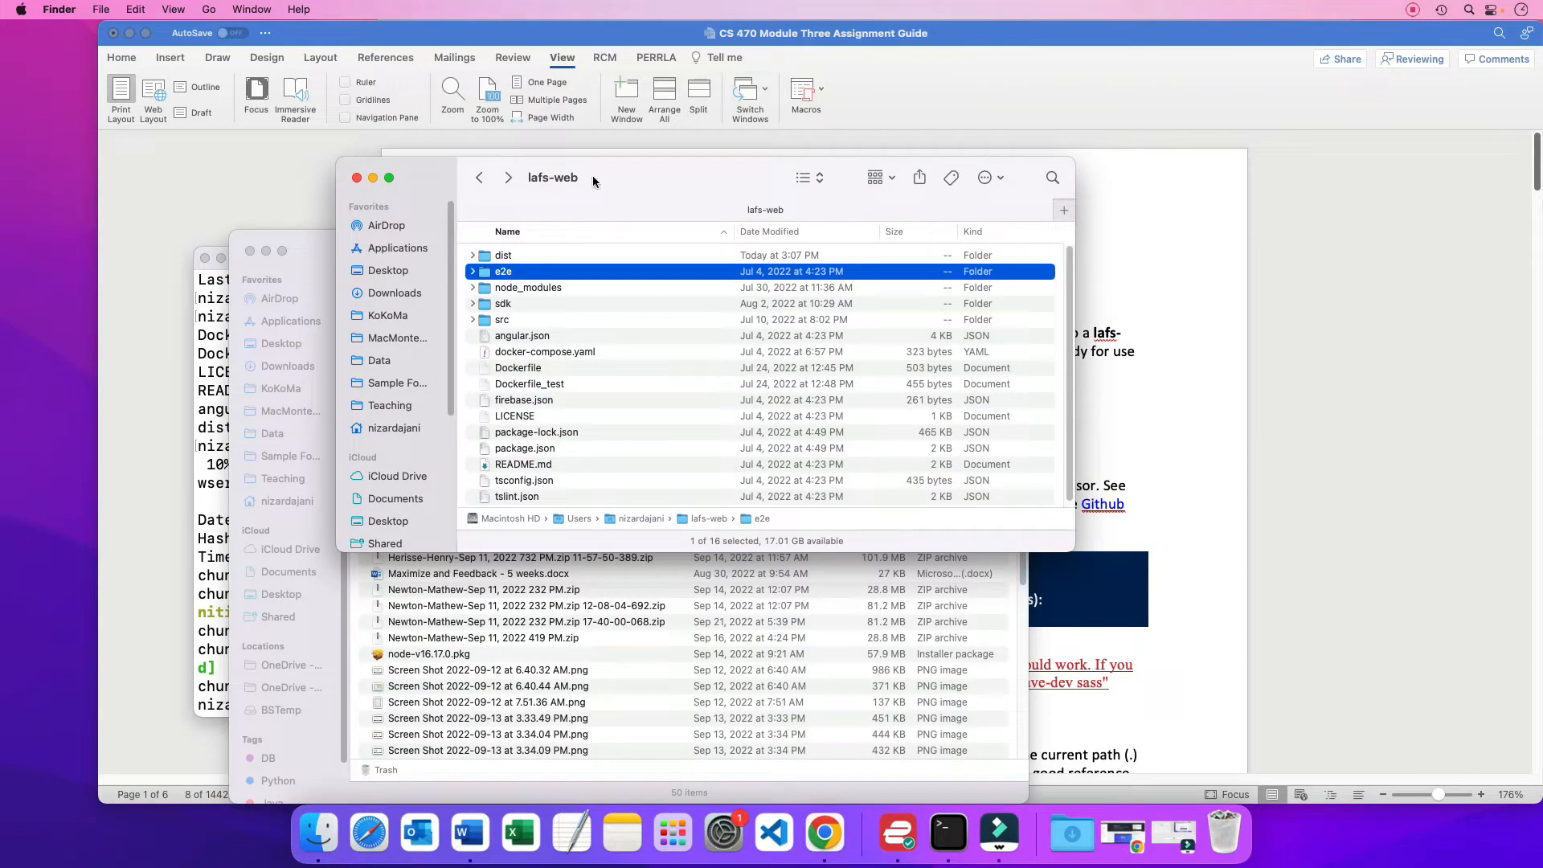
{"action": "double_click", "coordinate": [499, 258]}
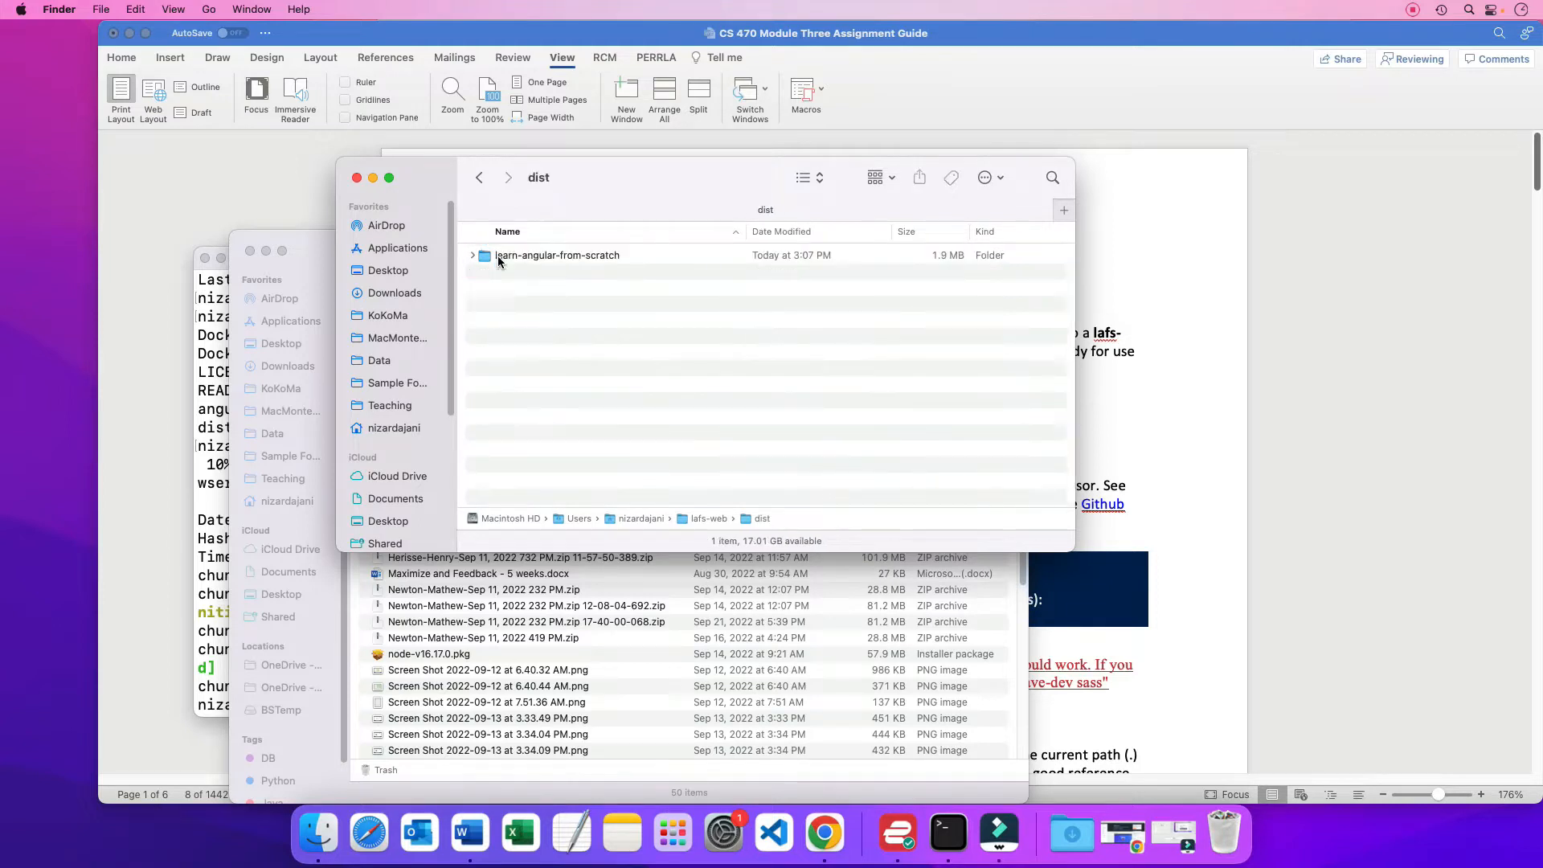
{"action": "double_click", "coordinate": [576, 254]}
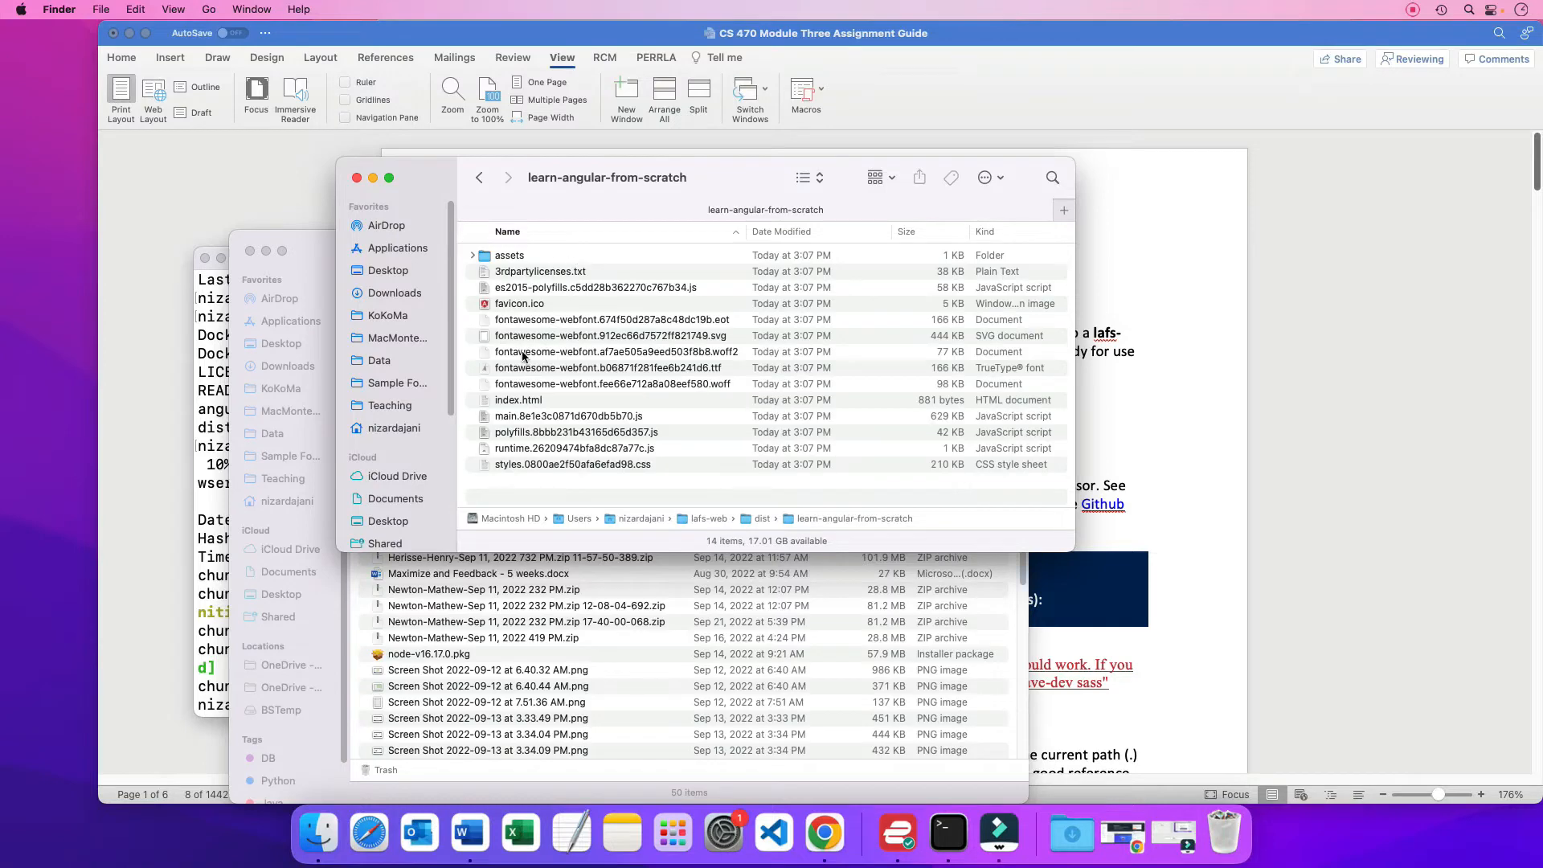
{"action": "double_click", "coordinate": [507, 255]}
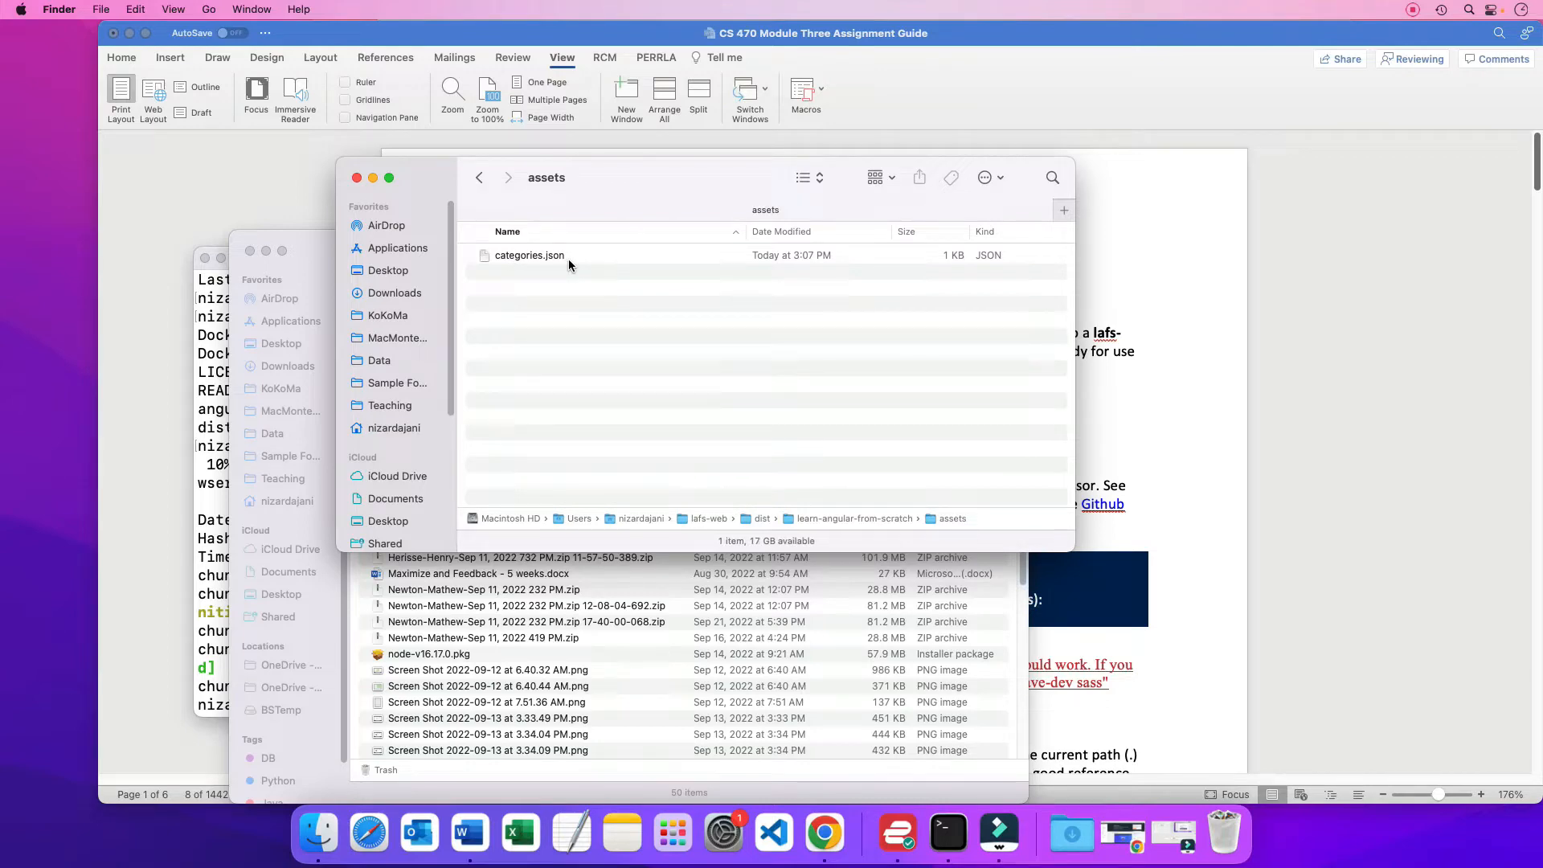
Go back up to lafs-web and reopen dist and learn-angular-from-scratch to view the build files
{"action": "left_click", "coordinate": [479, 178]}
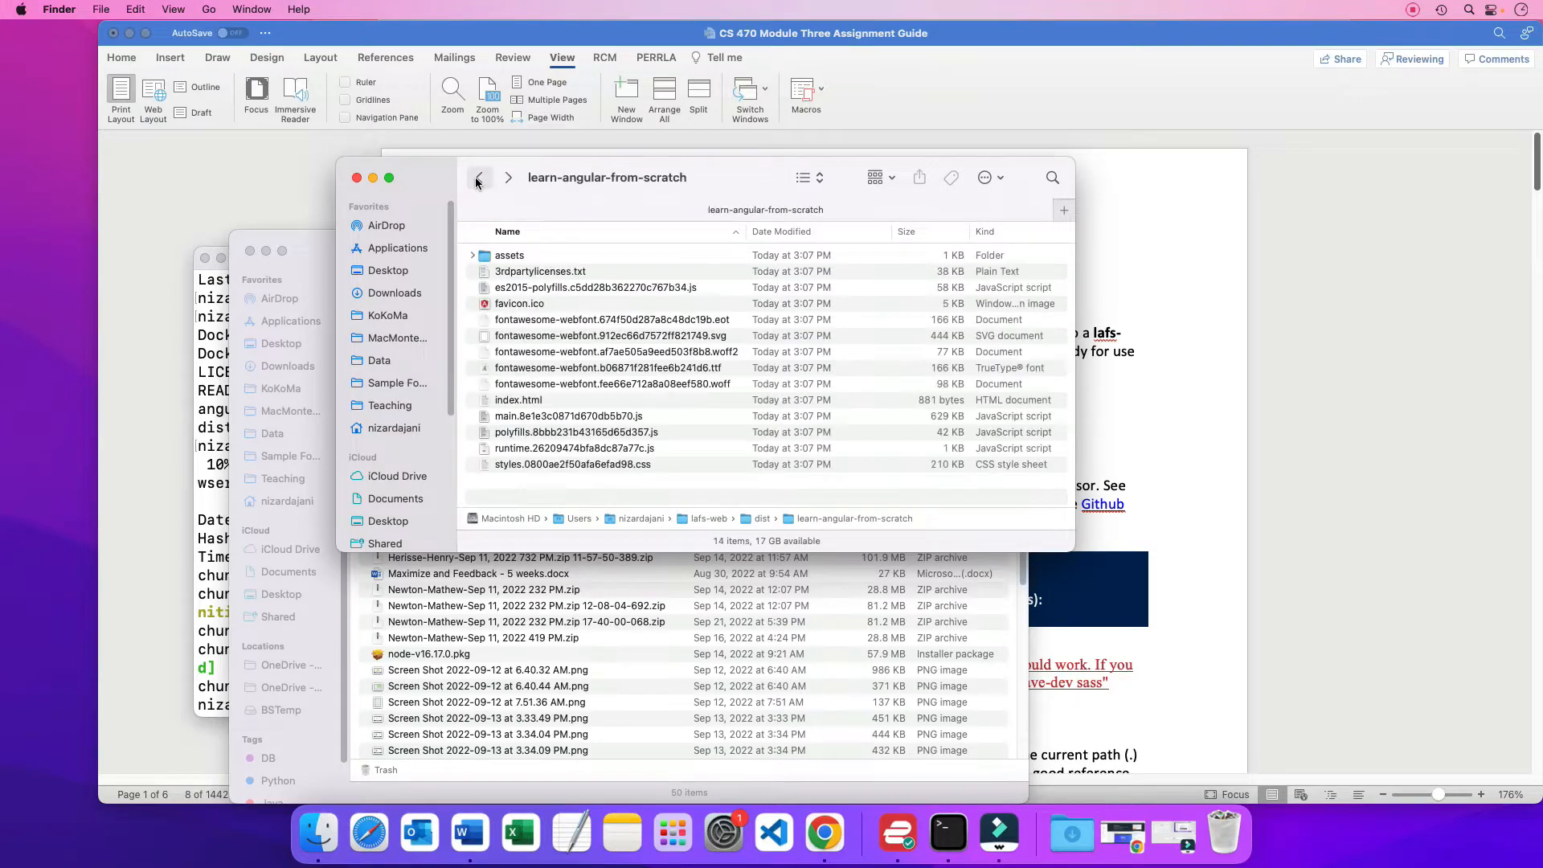
{"action": "left_click", "coordinate": [478, 179]}
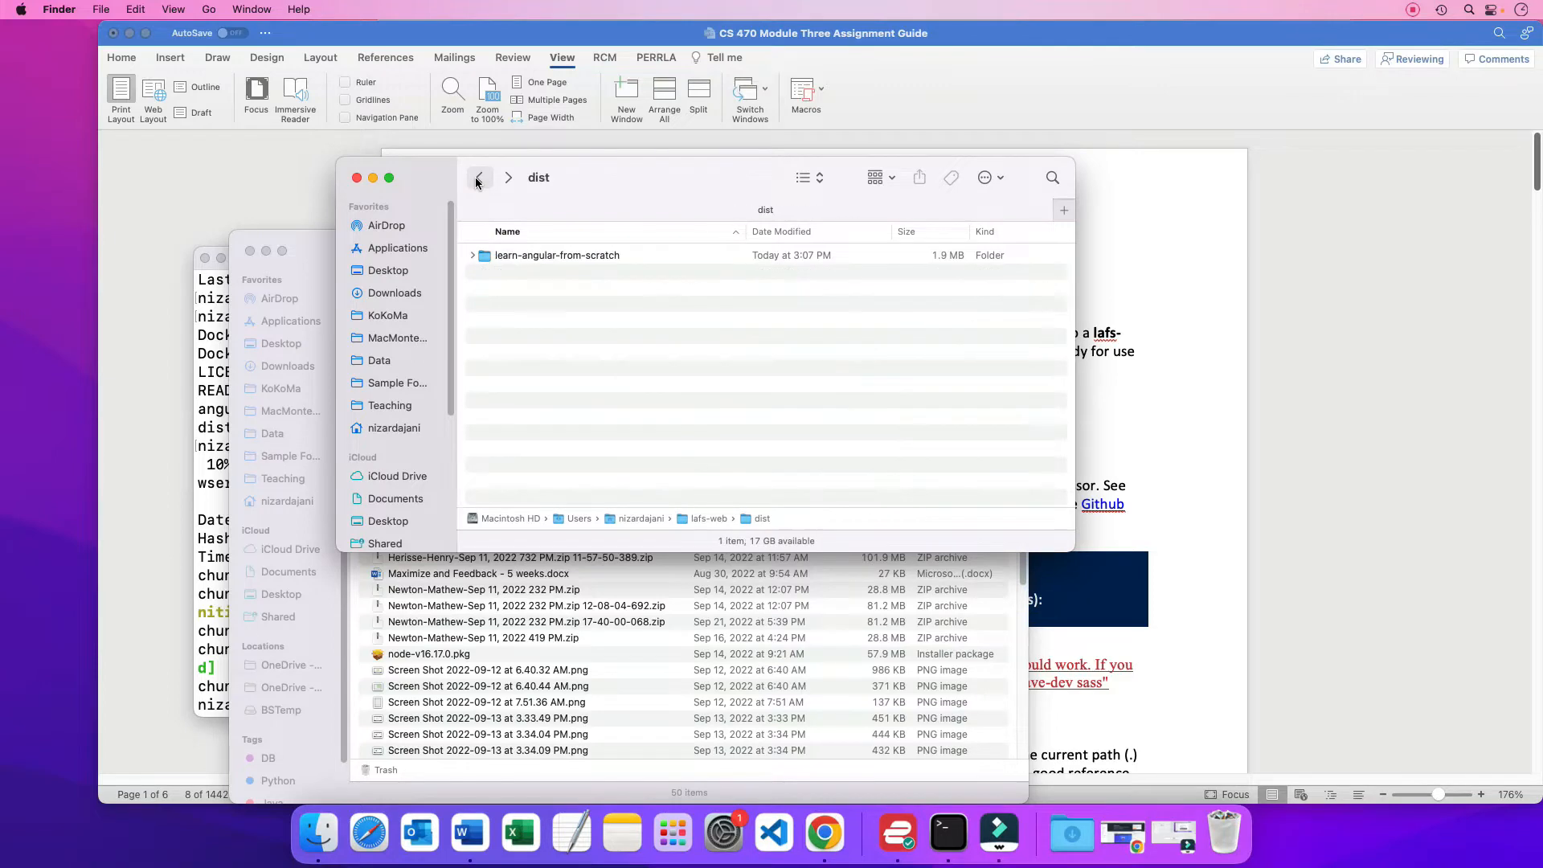
{"action": "left_click", "coordinate": [478, 178]}
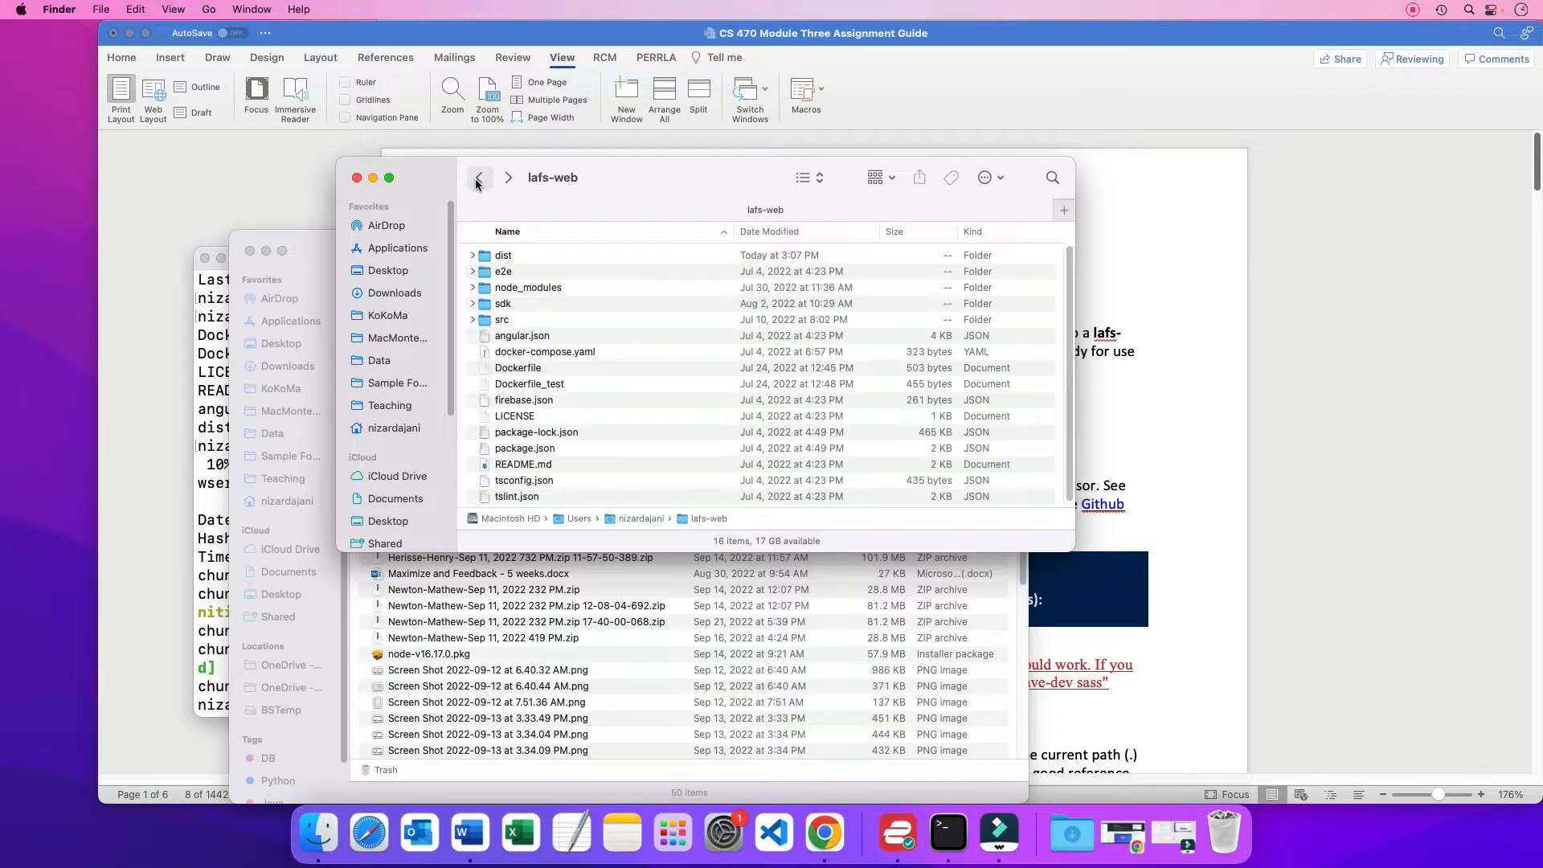
{"action": "double_click", "coordinate": [510, 255]}
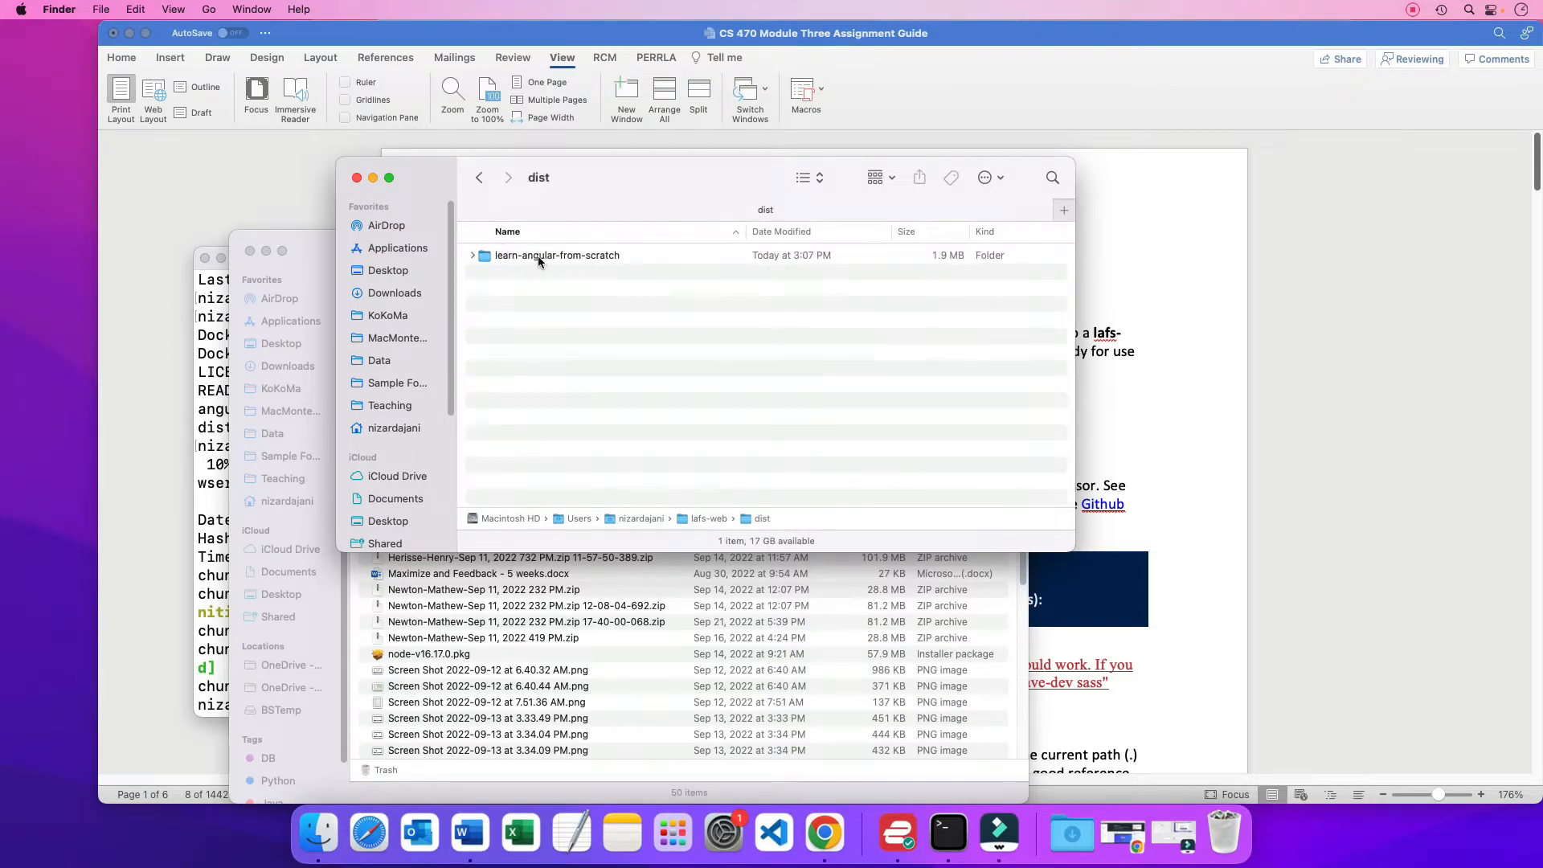
{"action": "double_click", "coordinate": [563, 256]}
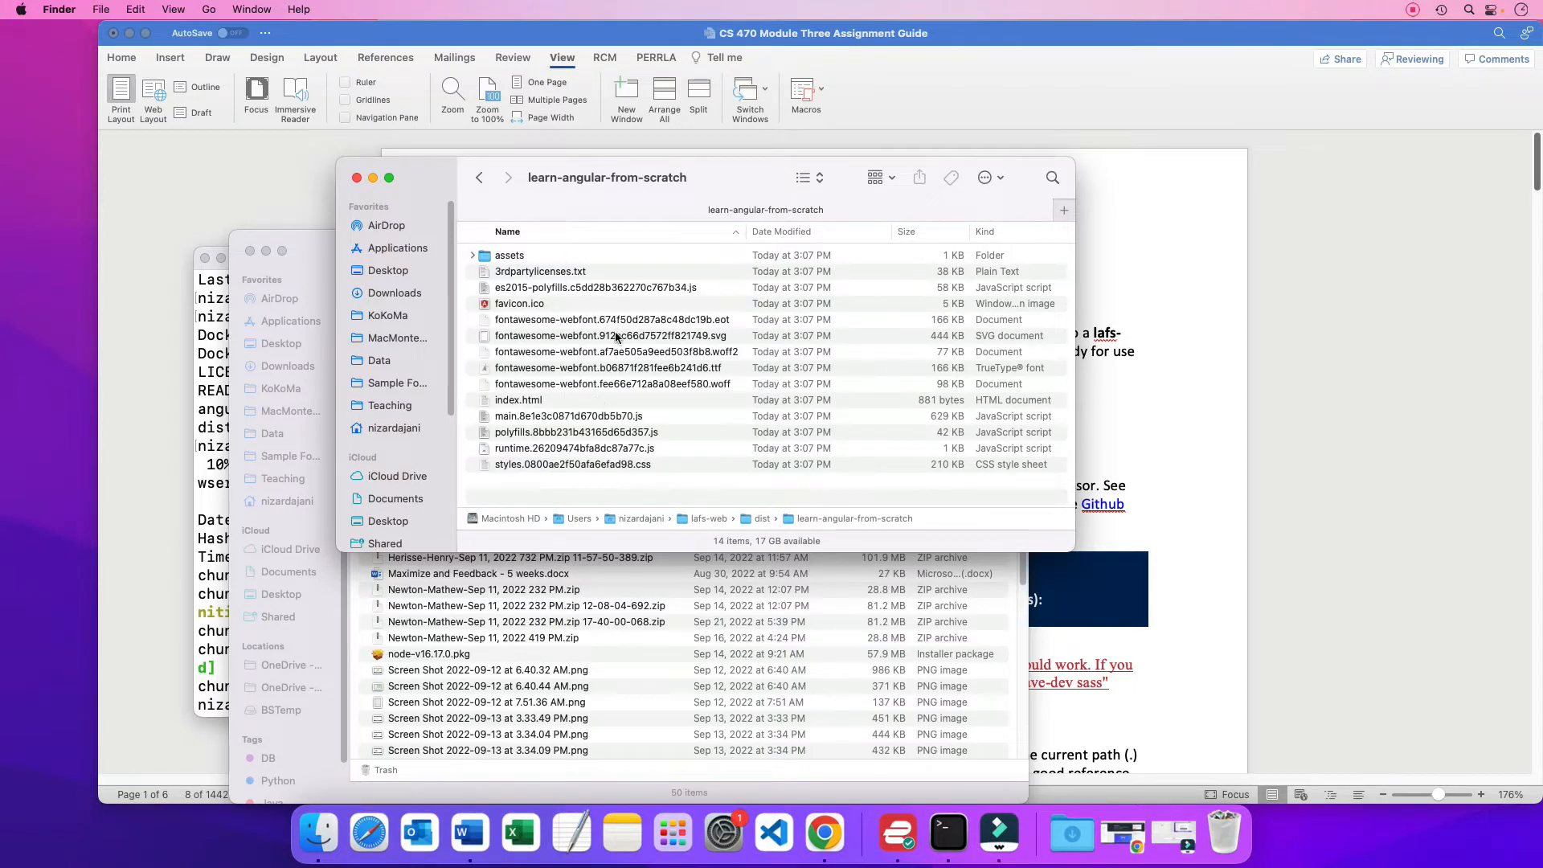
Return to the Word guide and highlight the npm install --save-dev node-sass command and its word "node"
{"action": "left_click", "coordinate": [1178, 613]}
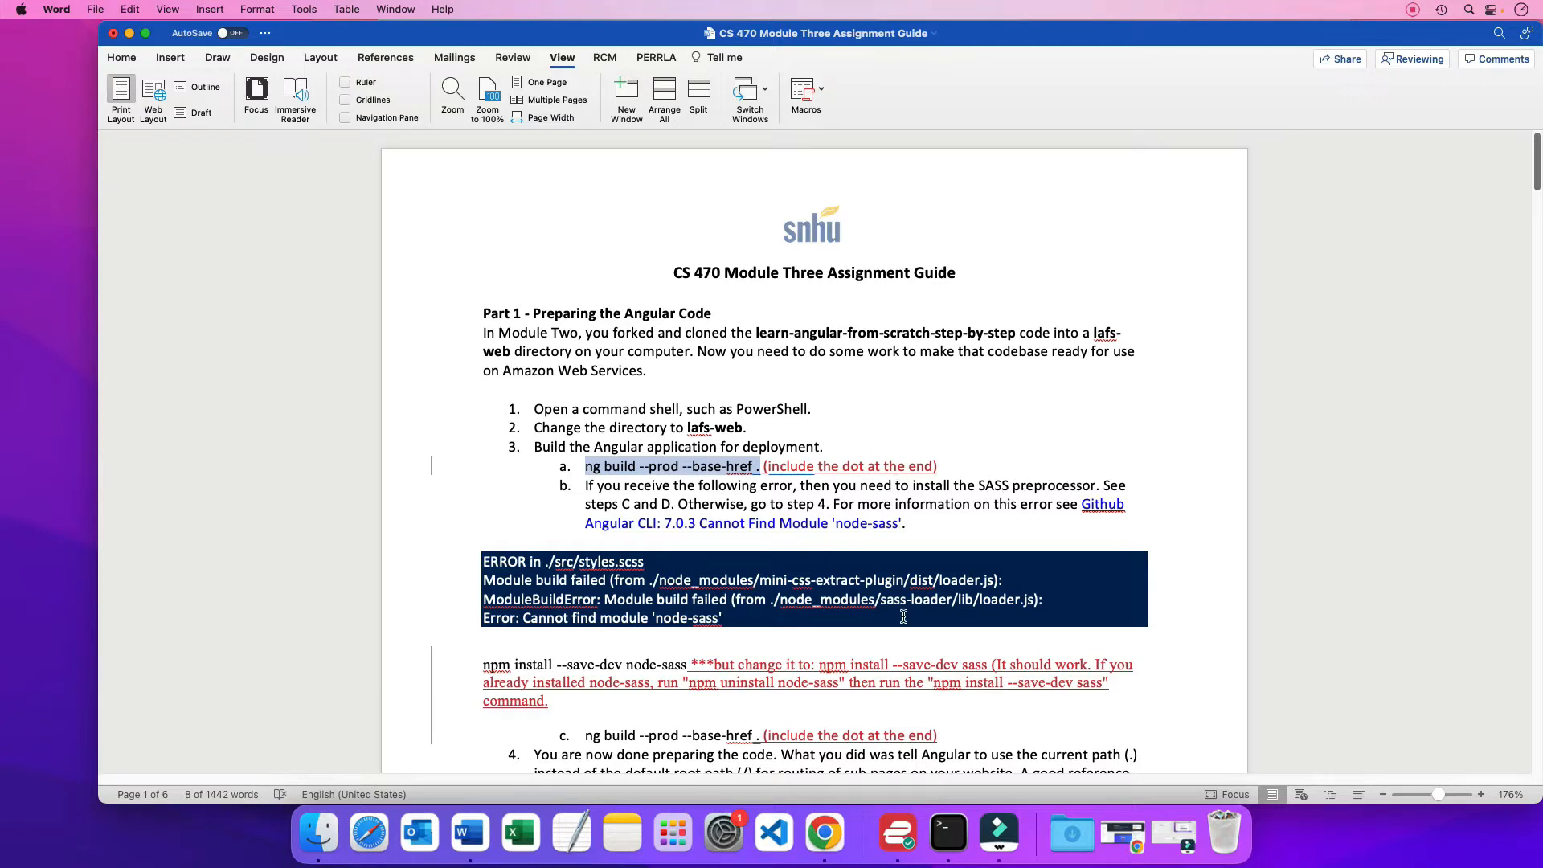
{"action": "scroll", "coordinate": [825, 674], "scroll_direction": "down", "scroll_amount": 2}
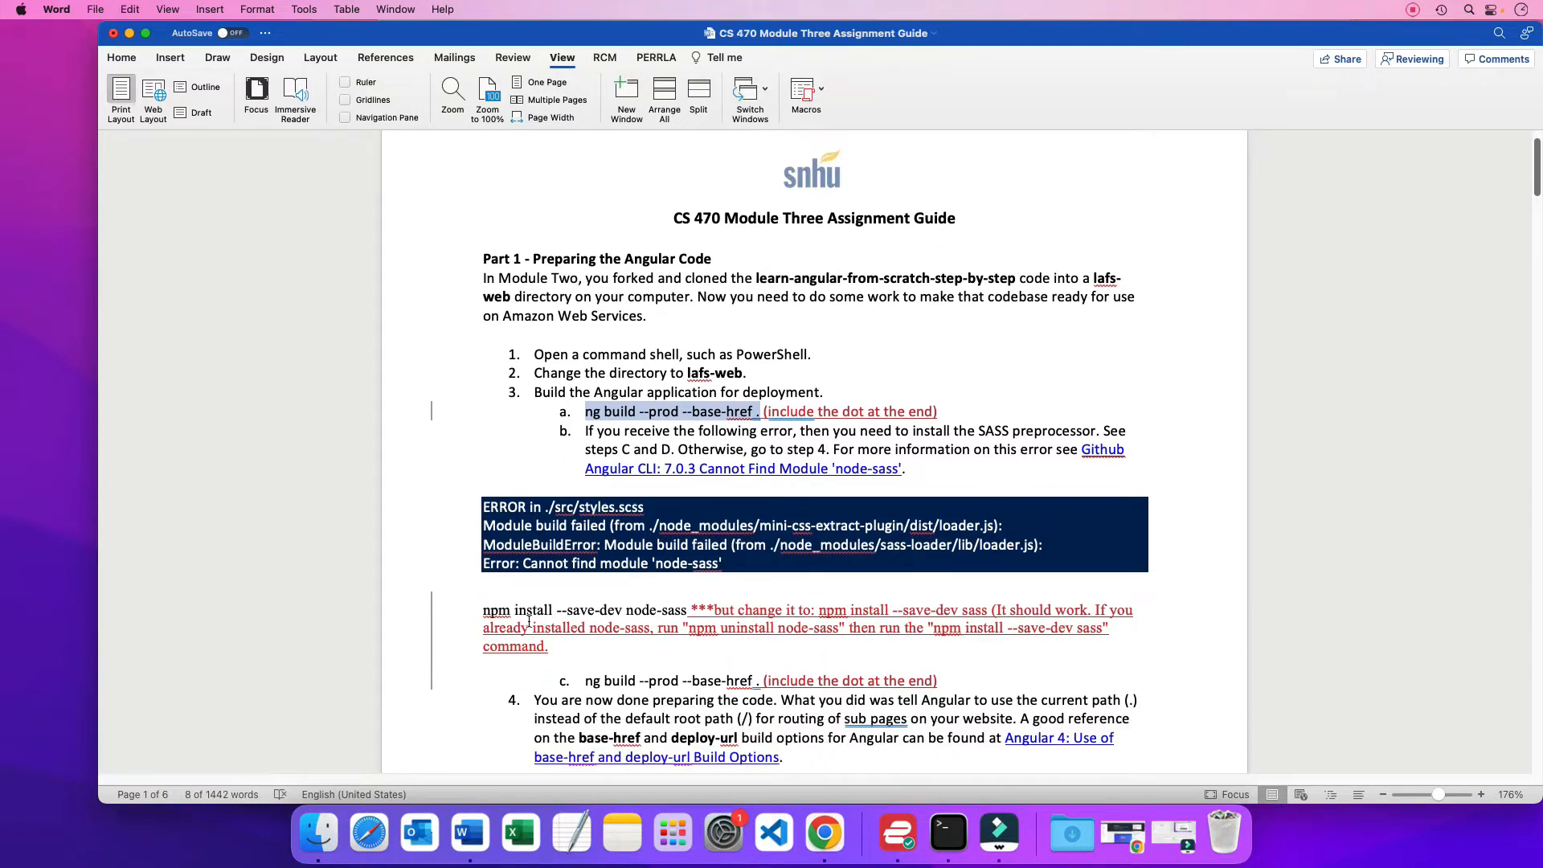
{"action": "left_click_drag", "start_coordinate": [483, 611], "coordinate": [684, 612]}
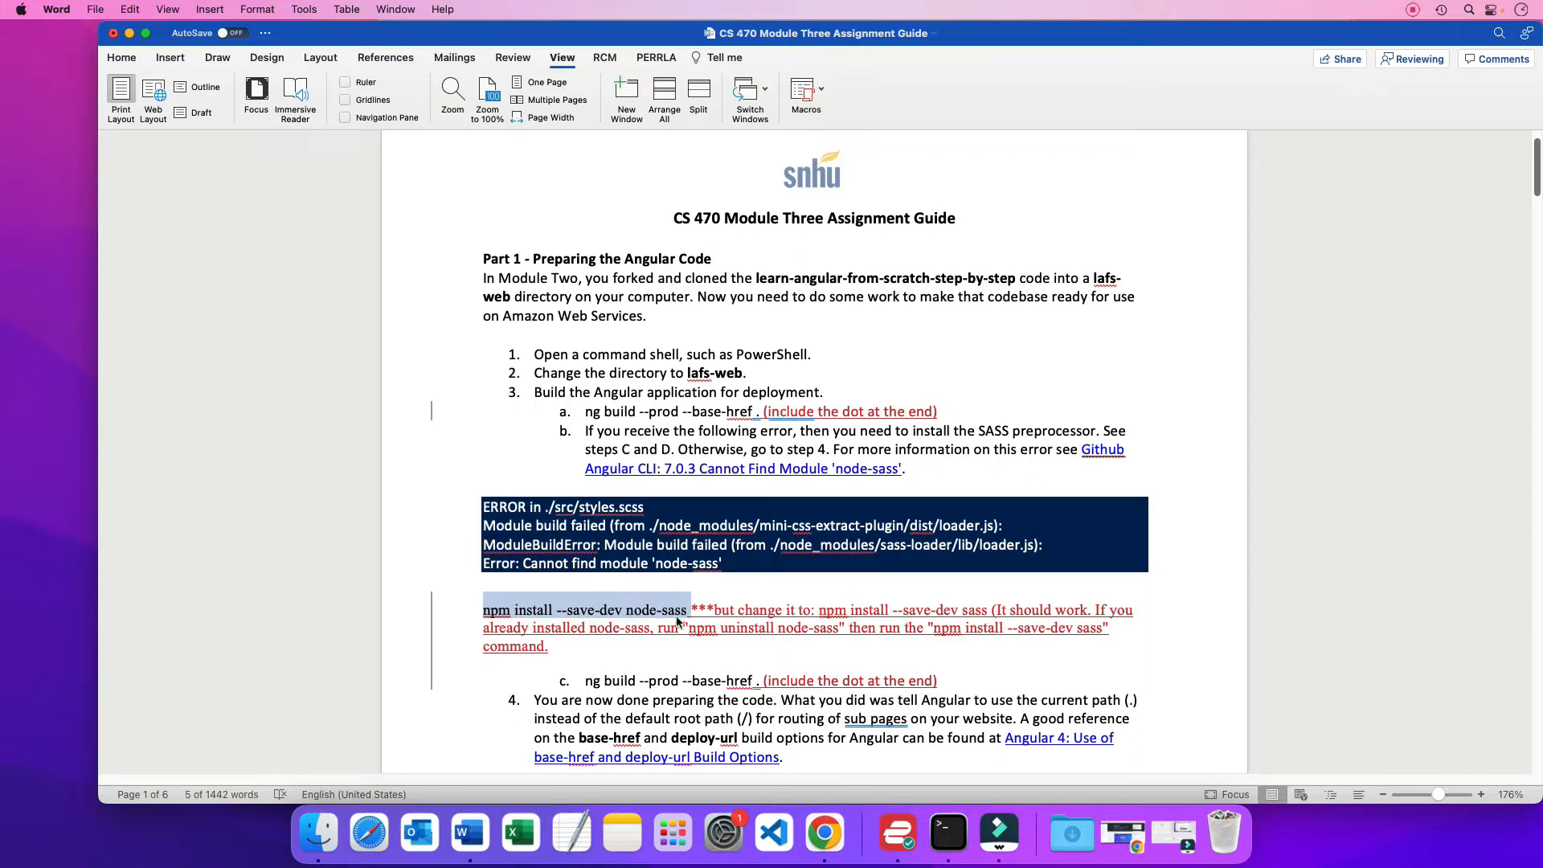
{"action": "double_click", "coordinate": [646, 608]}
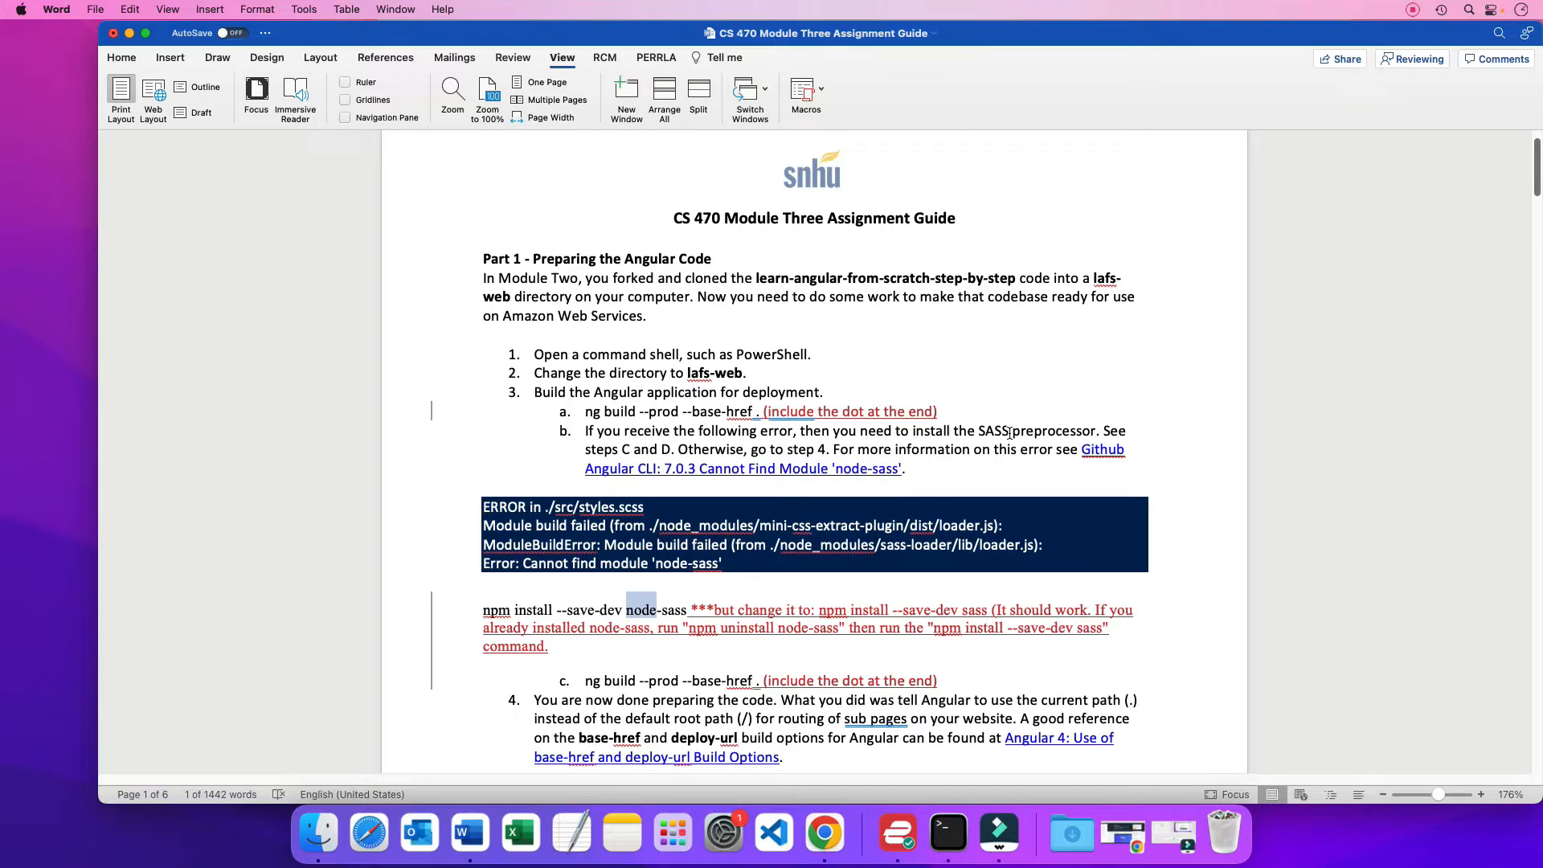
Switch to Finder, go back to the lafs-web folder and check inside its dist folder
{"action": "key", "text": "super+Tab"}
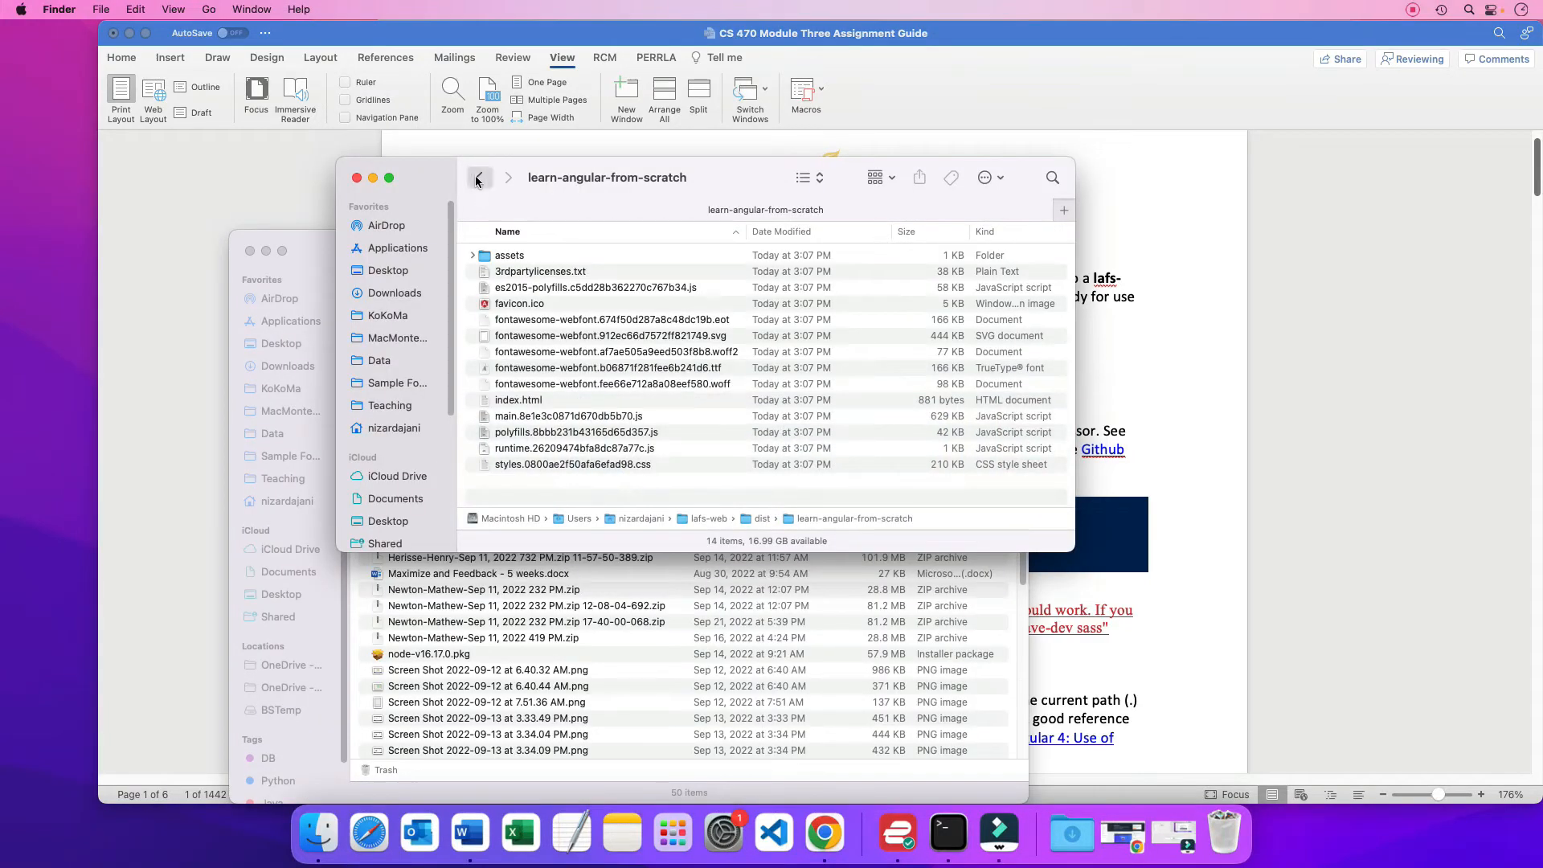
{"action": "left_click", "coordinate": [479, 178]}
{"action": "left_click", "coordinate": [478, 179]}
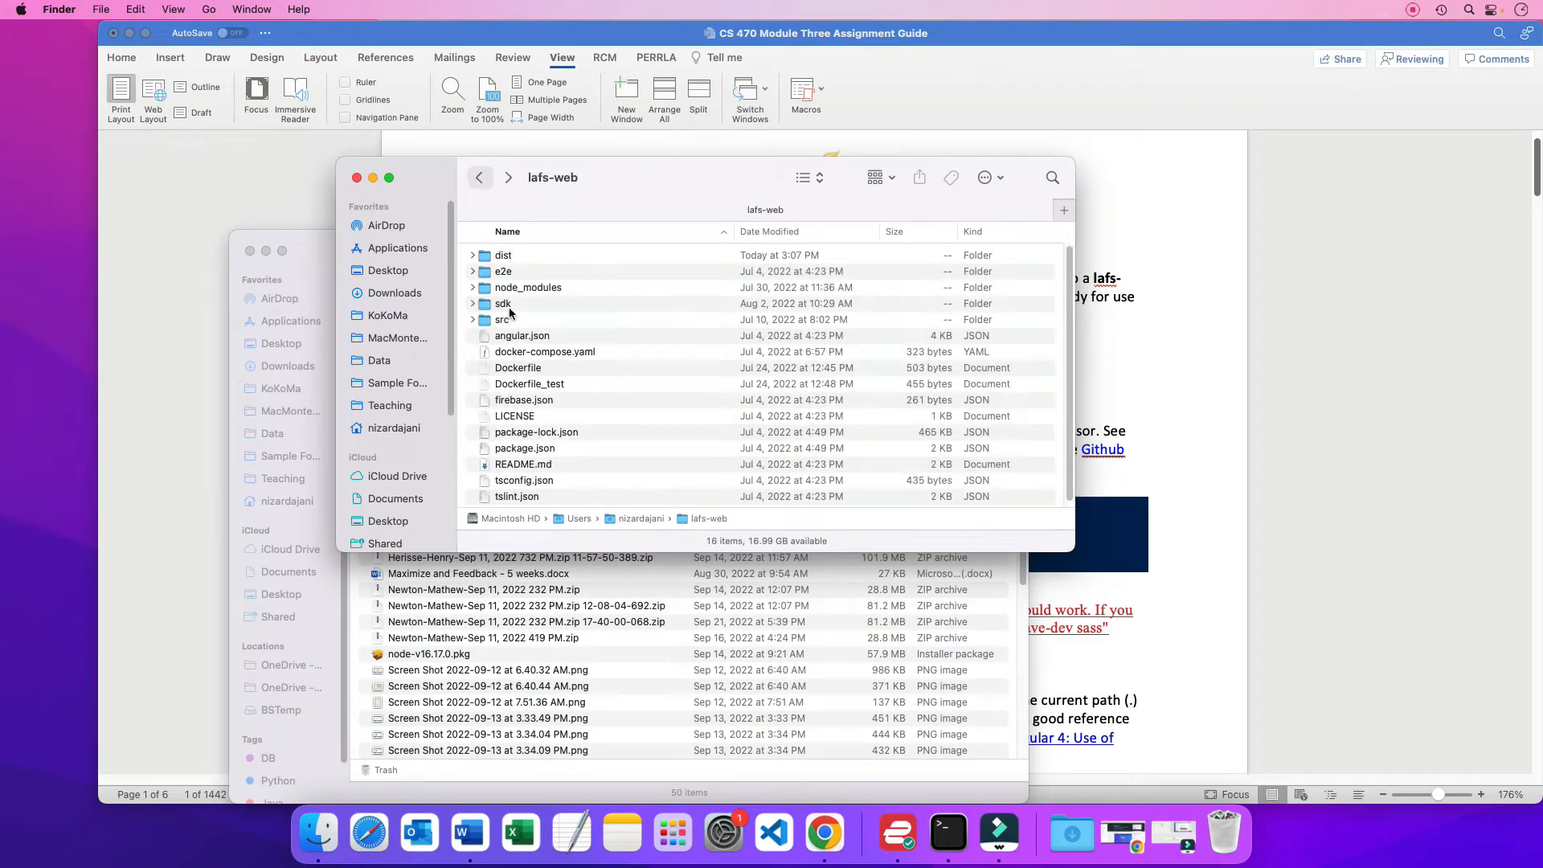
{"action": "double_click", "coordinate": [499, 255]}
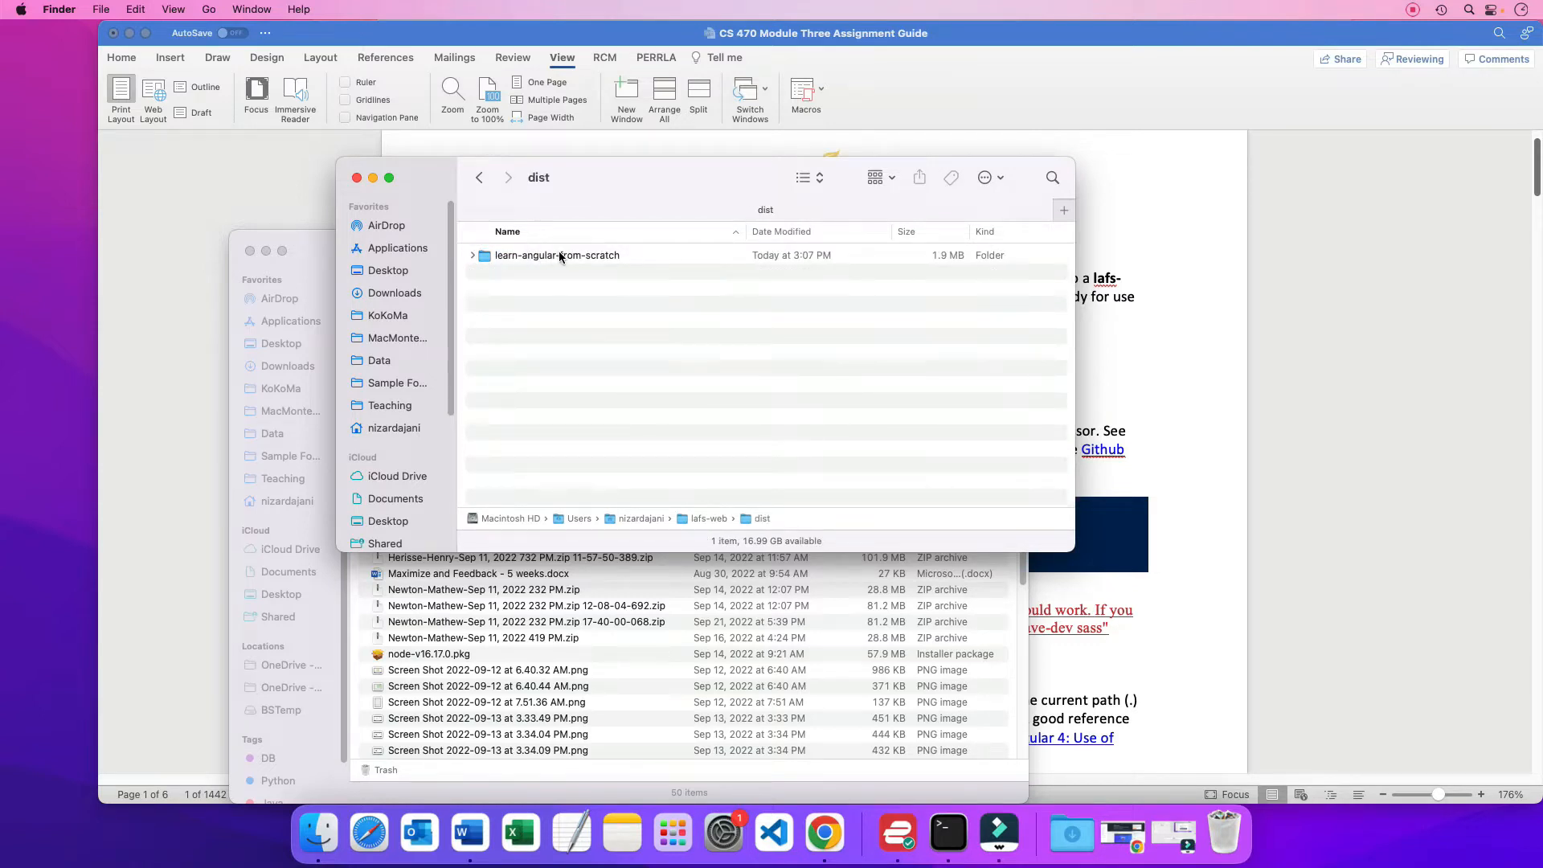
Return to the Word guide and highlight the Part 1 heading, followed by the "Part 2 – Creating an S3 Bucket" heading
{"action": "left_click", "coordinate": [1119, 346]}
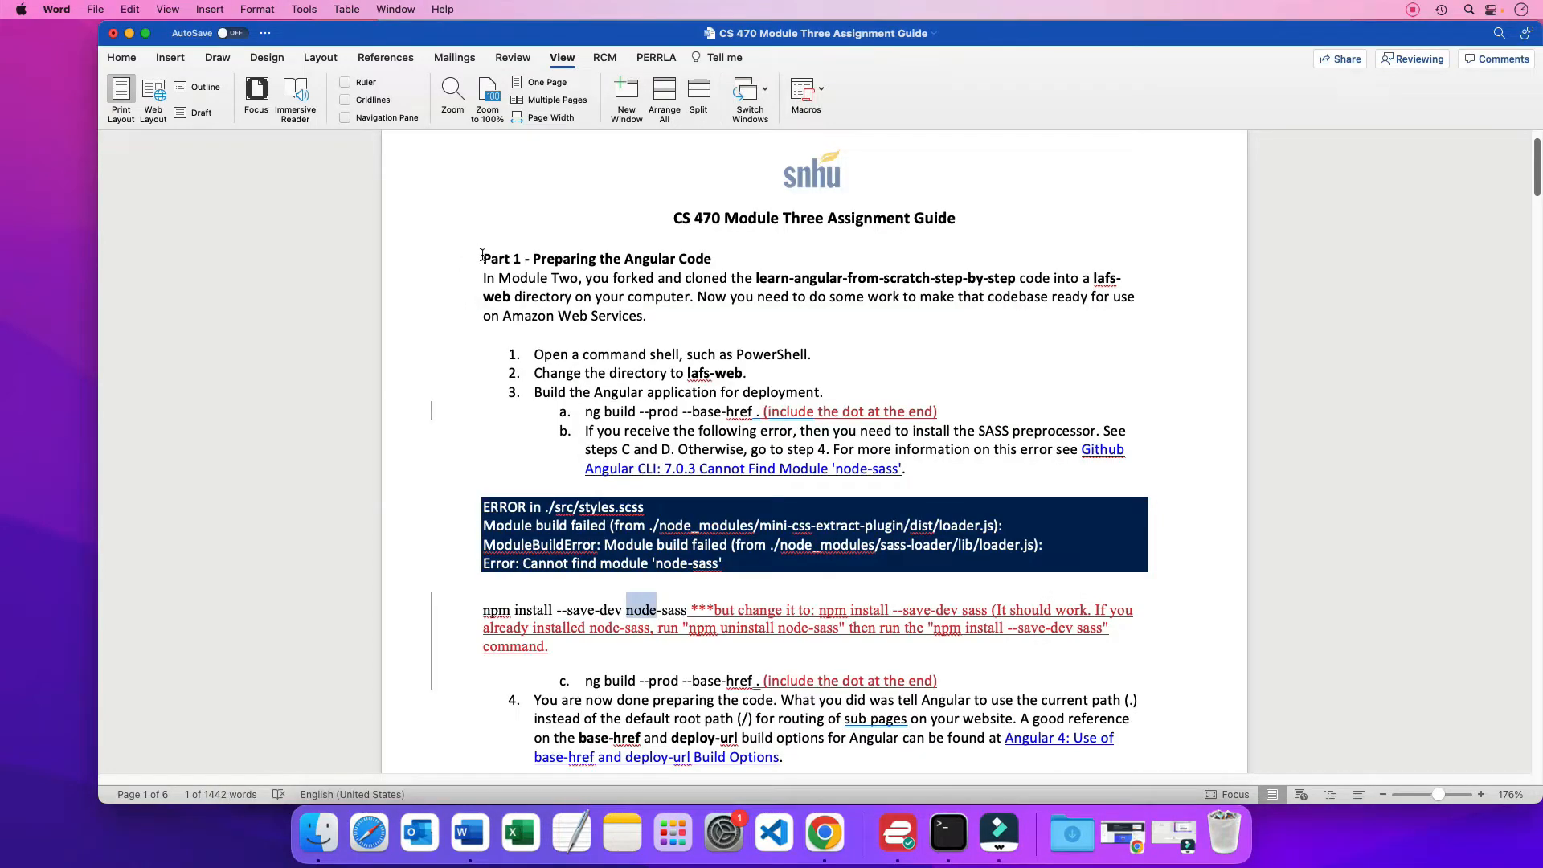
{"action": "left_click_drag", "start_coordinate": [484, 258], "coordinate": [720, 252]}
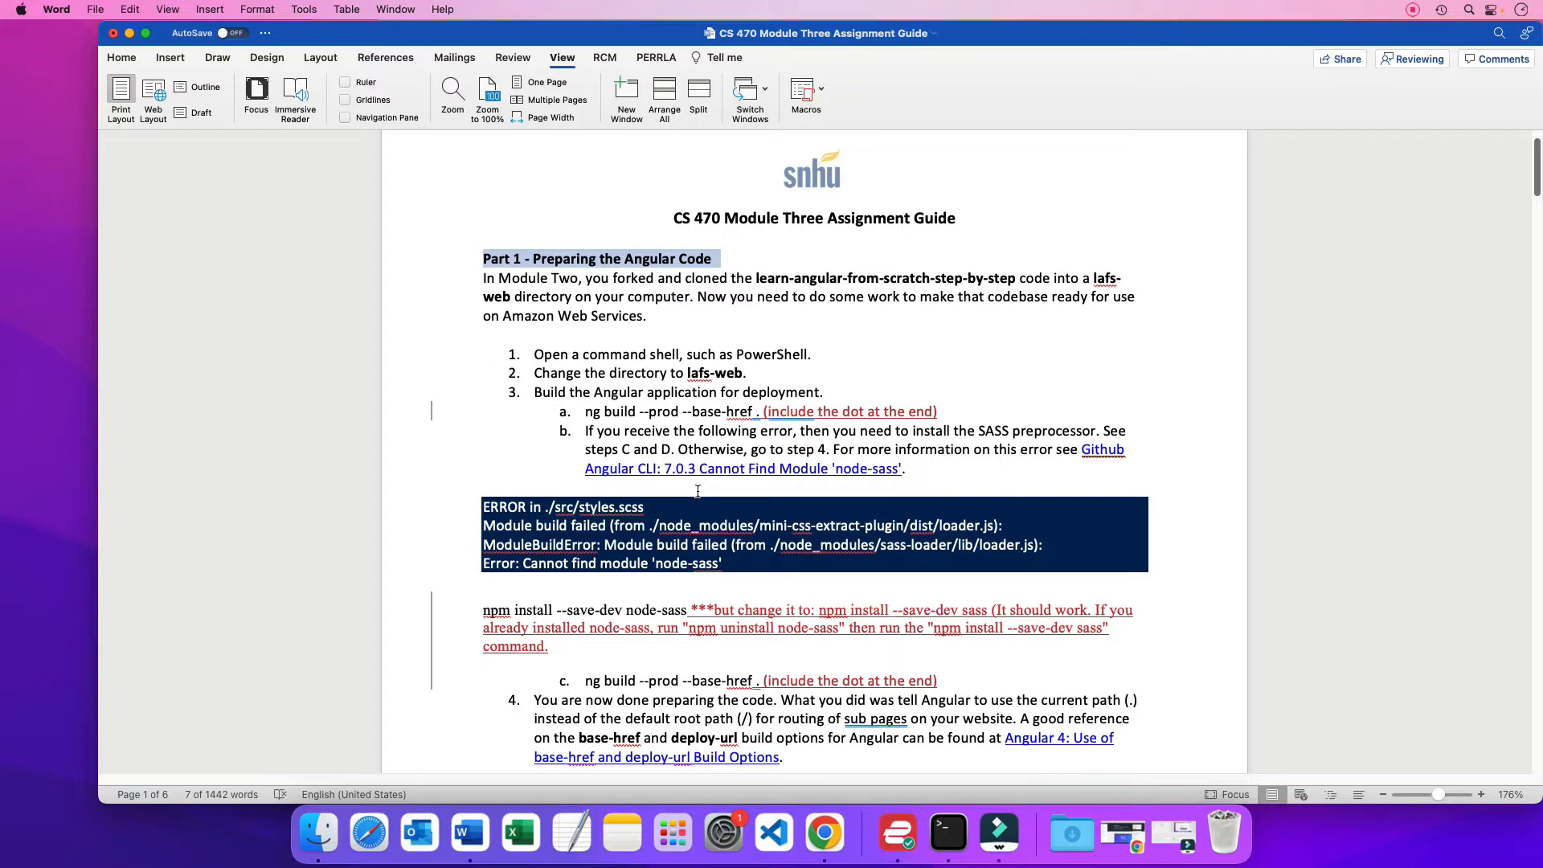
{"action": "scroll", "coordinate": [697, 491], "scroll_direction": "down", "scroll_amount": 8}
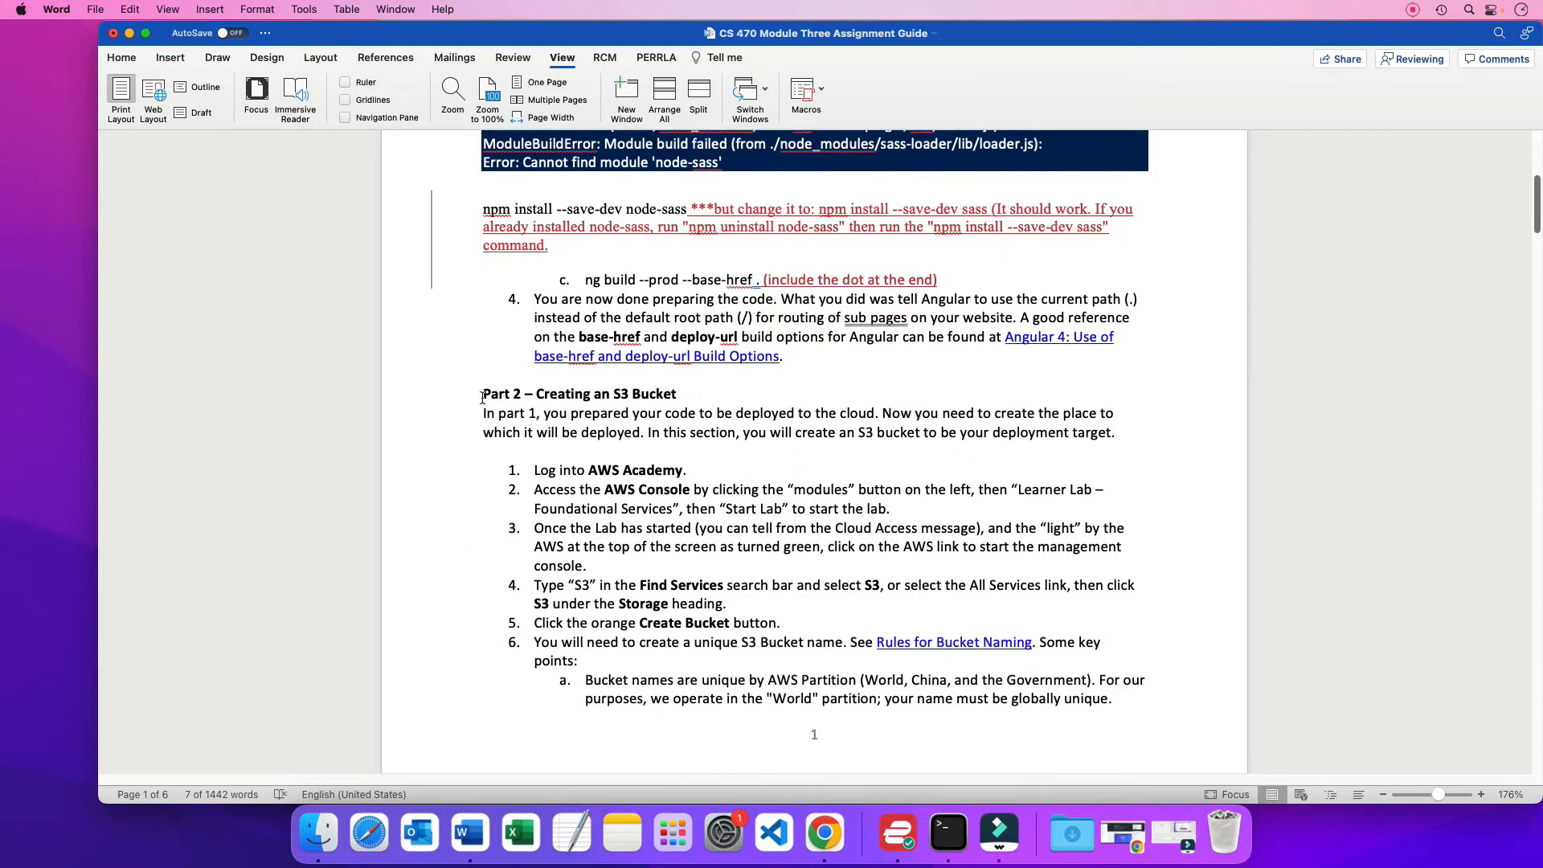
{"action": "left_click_drag", "start_coordinate": [482, 397], "coordinate": [725, 395]}
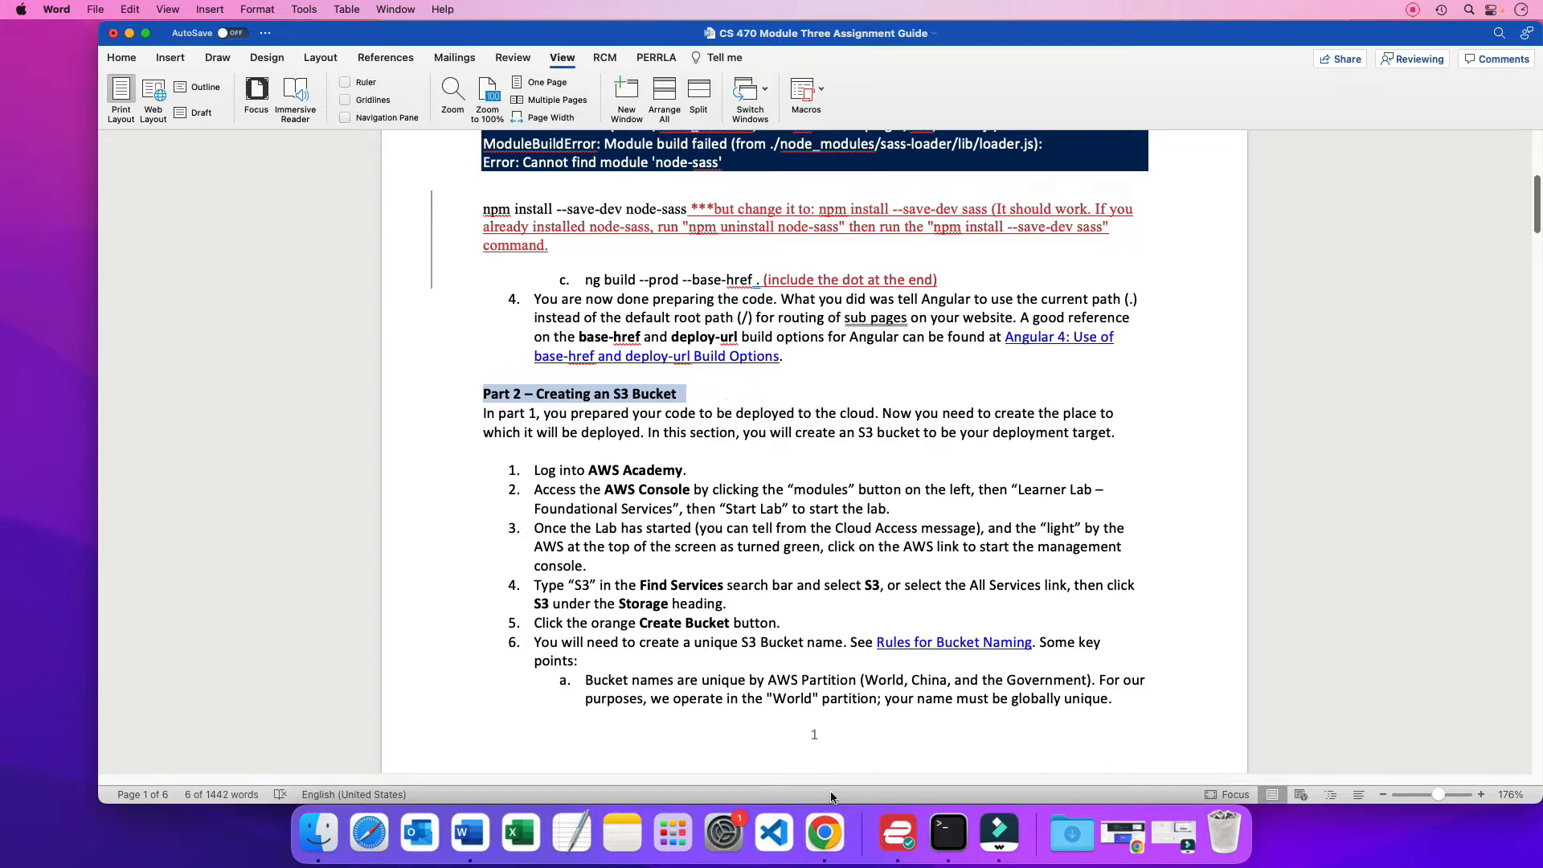
Switch to Chrome and look over the Amazon S3 start page in the AWS console
{"action": "left_click", "coordinate": [824, 832]}
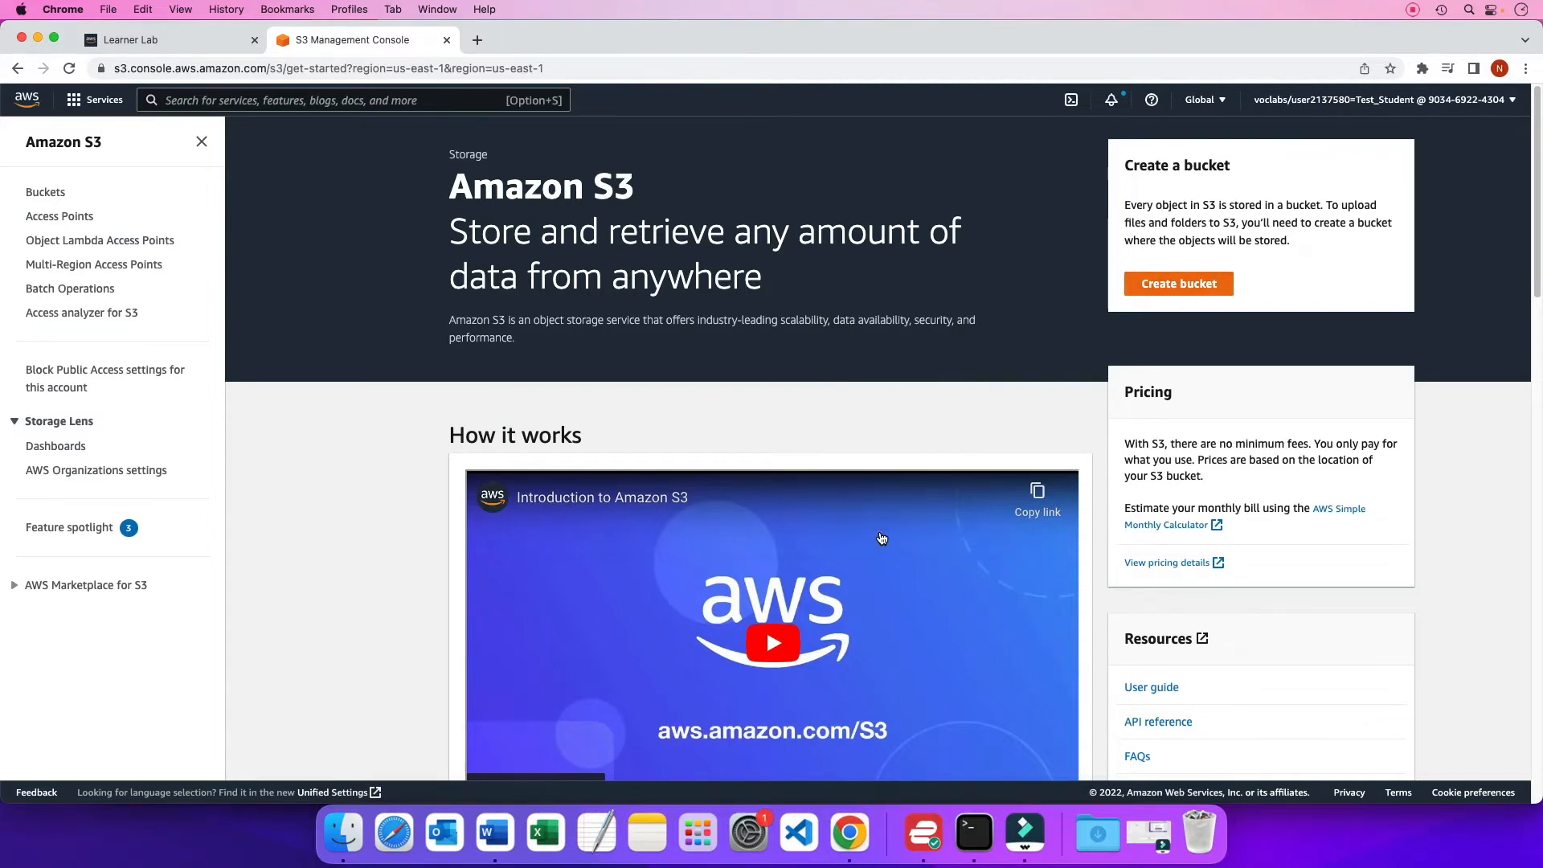
{"action": "scroll", "coordinate": [882, 539], "scroll_direction": "down", "scroll_amount": 2}
{"action": "scroll", "coordinate": [882, 539], "scroll_direction": "down", "scroll_amount": 1}
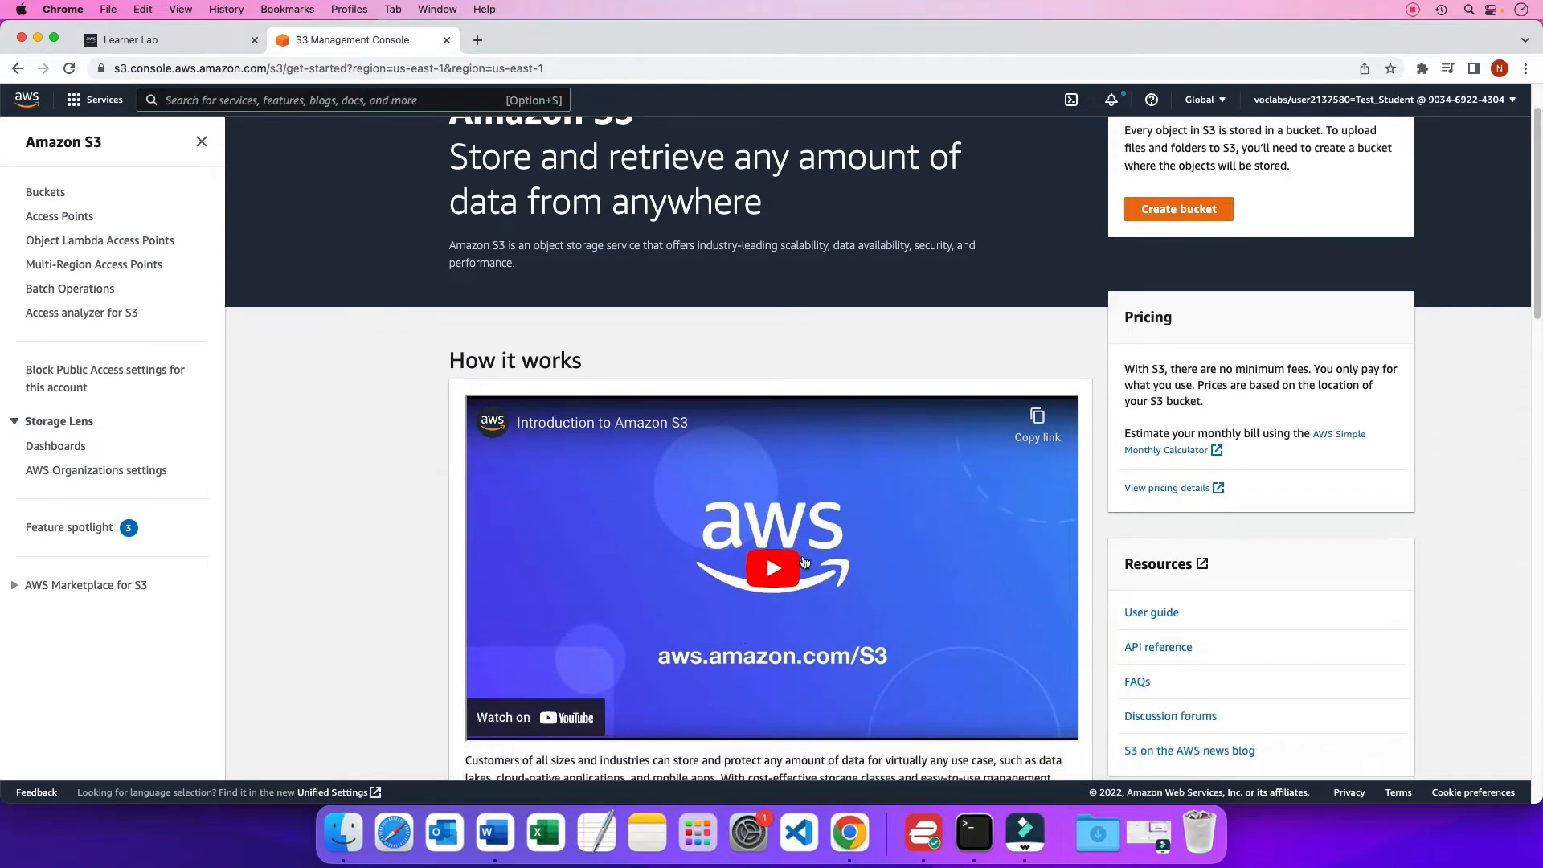
Create an S3 bucket named ndsnhu2 in the US East (N. Virginia) us-east-1 region, keeping all other default settings
{"action": "scroll", "coordinate": [858, 463], "scroll_direction": "up", "scroll_amount": 3}
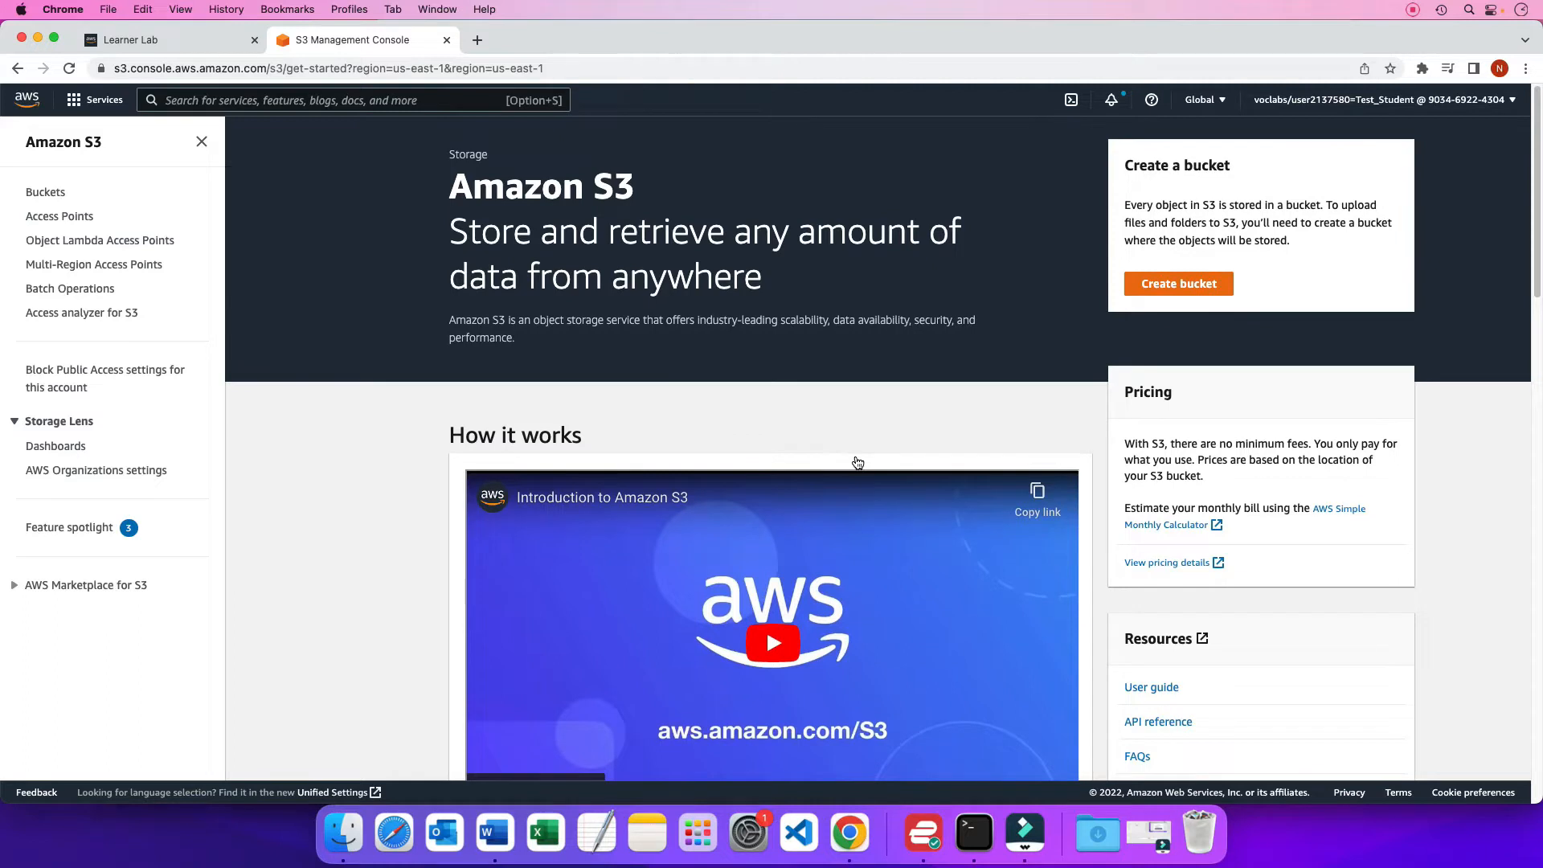
{"action": "left_click", "coordinate": [1186, 288]}
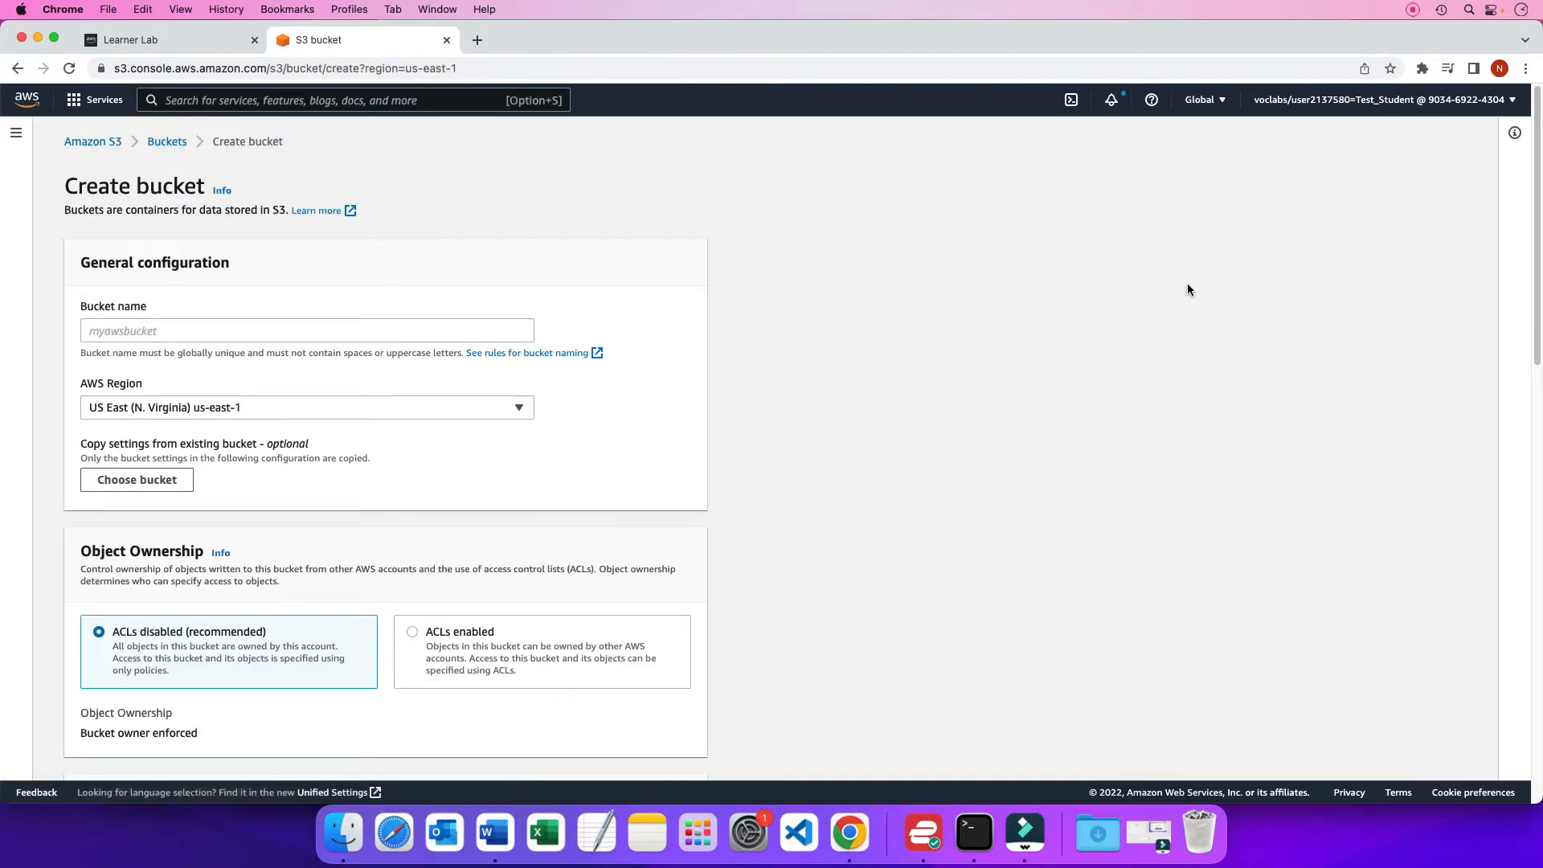
{"action": "left_click", "coordinate": [346, 327]}
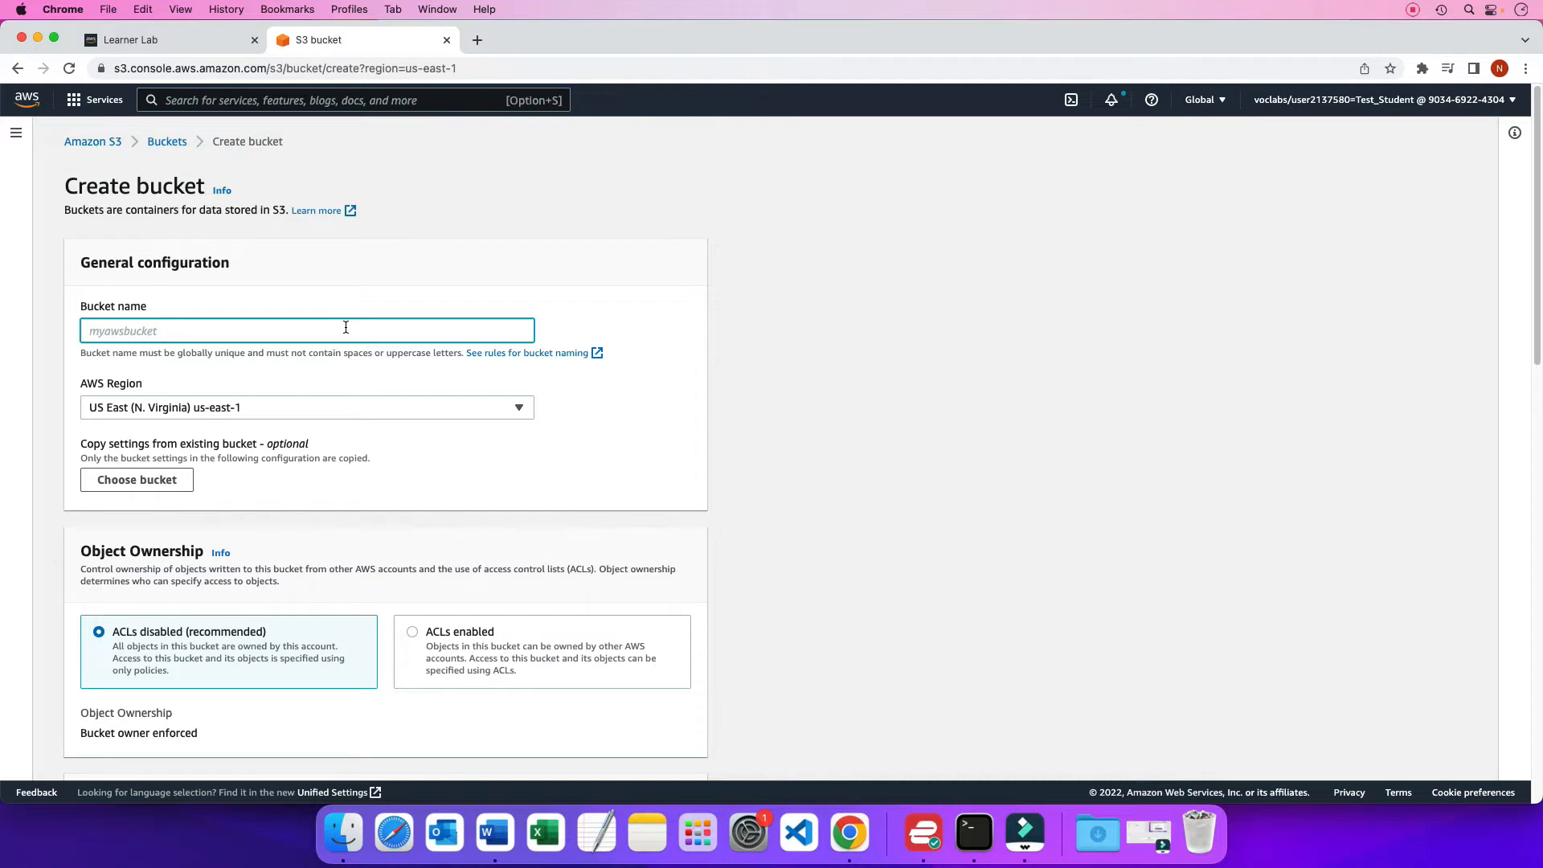
{"action": "type", "text": "ndsnhu2"}
{"action": "scroll", "coordinate": [391, 476], "scroll_direction": "down", "scroll_amount": 15}
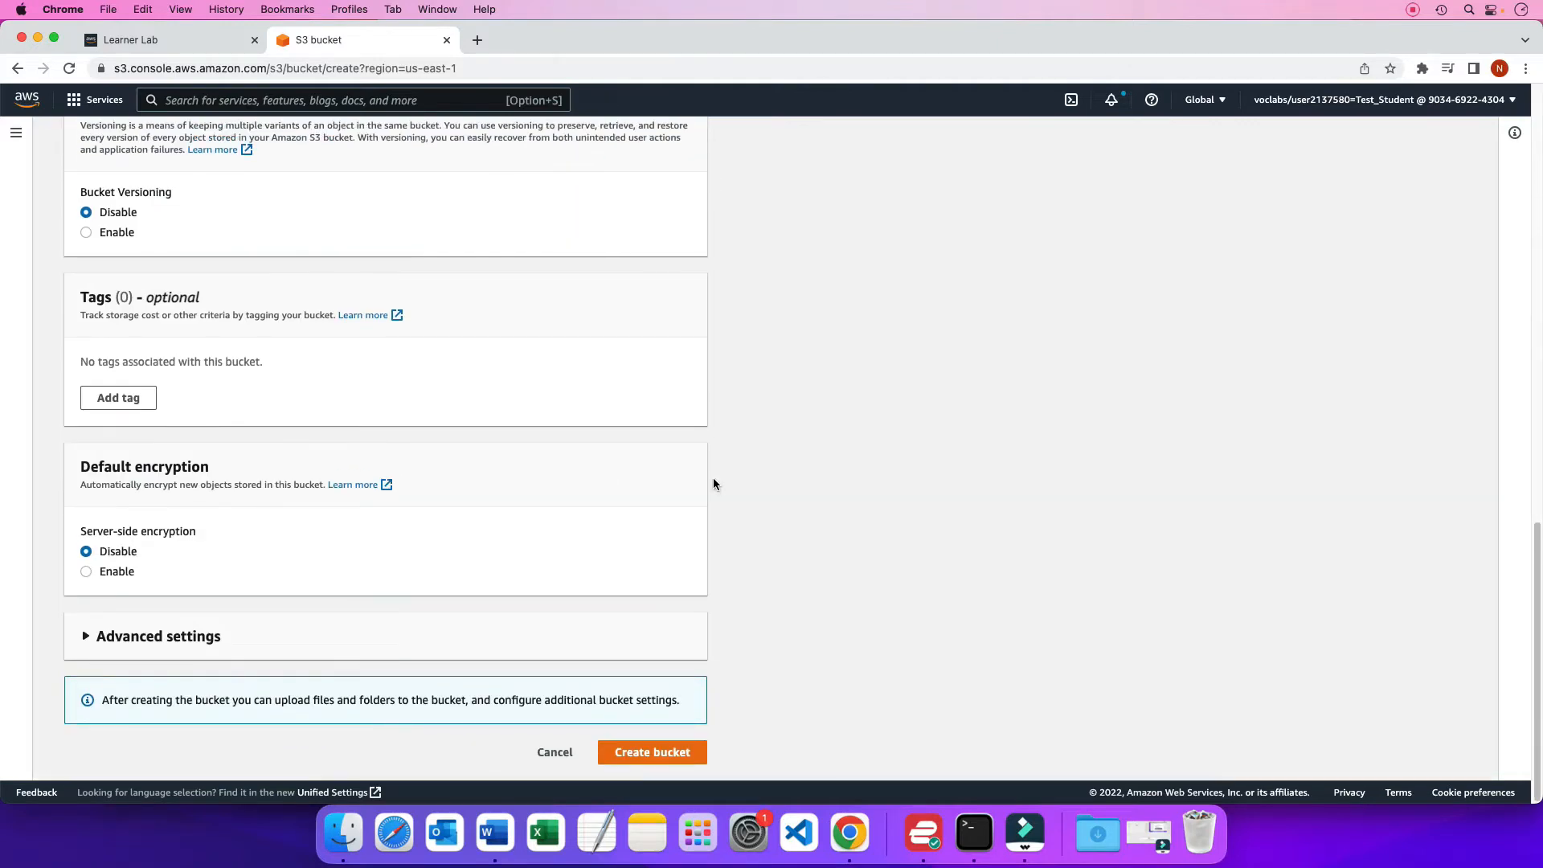
{"action": "left_click", "coordinate": [657, 752]}
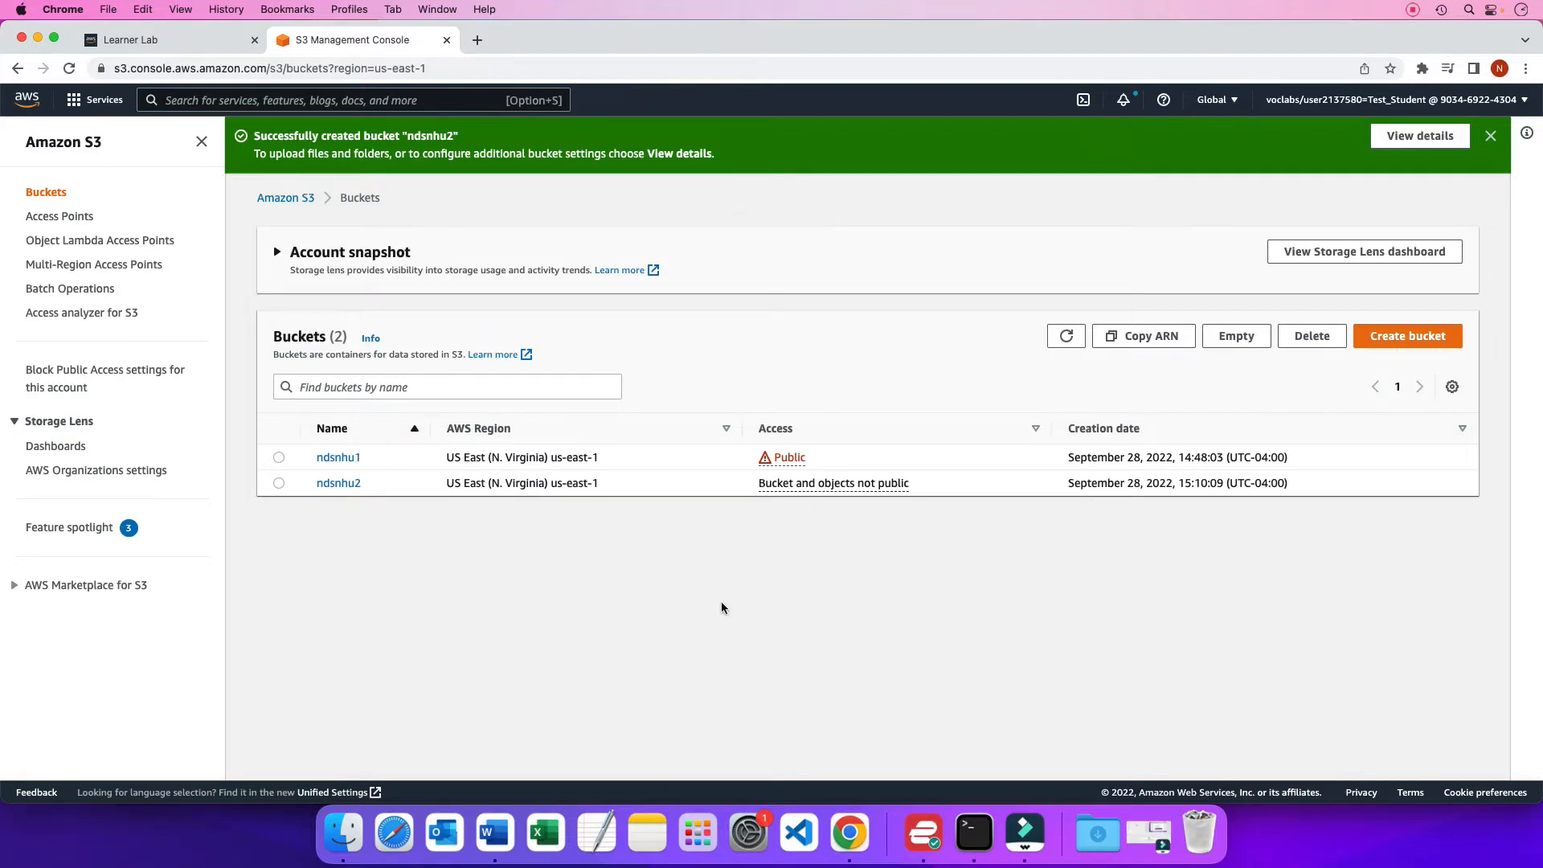
Switch to the Word guide and read the rest of Part 2 and the Part 3 deployment steps, checking the bucket list in Chrome in between
{"action": "key", "text": "super+Tab"}
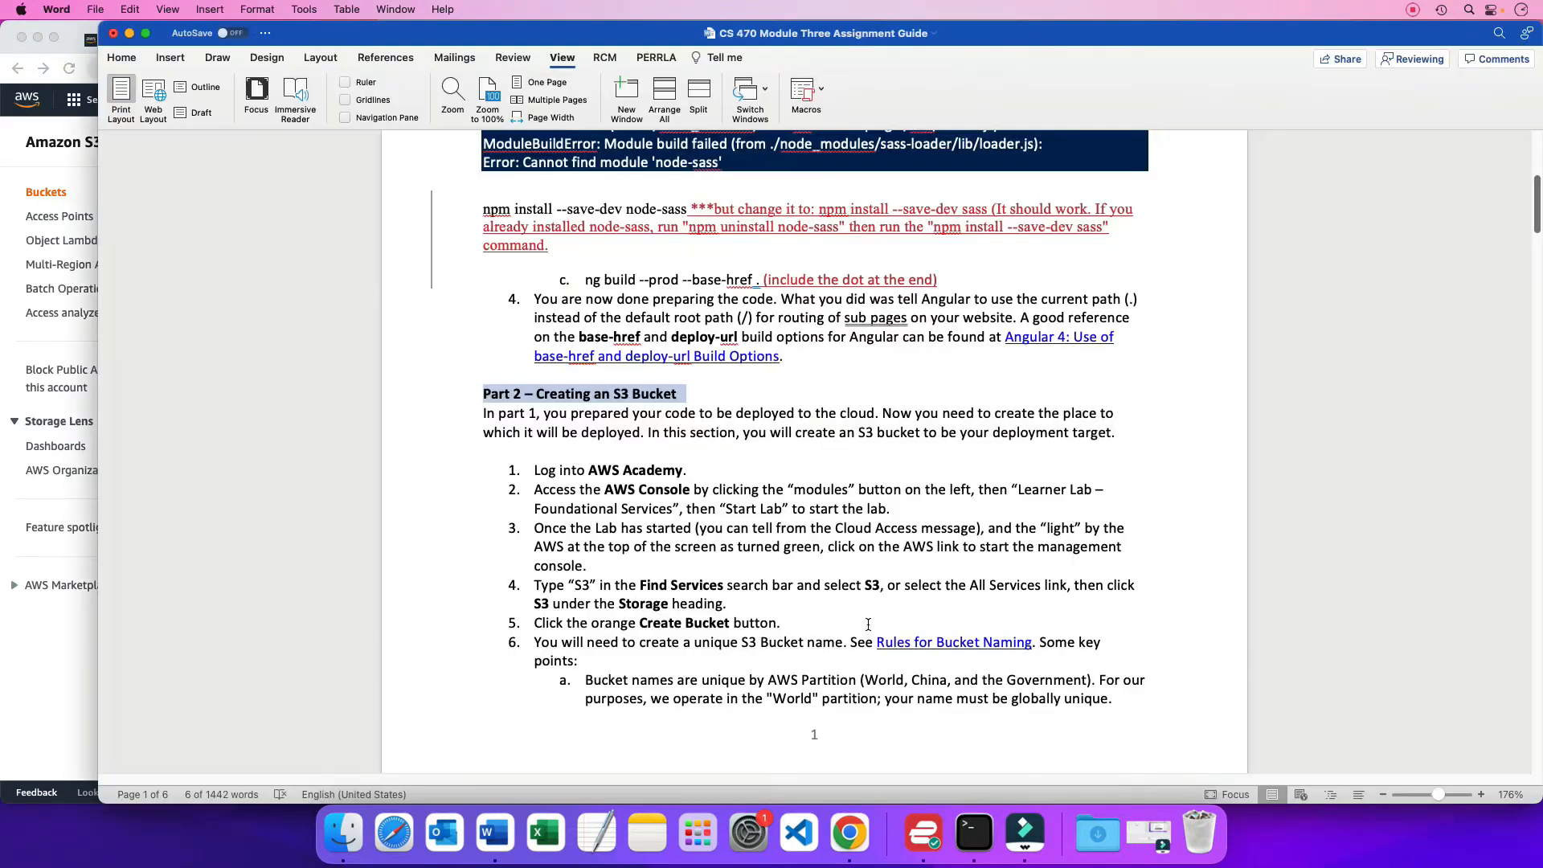
{"action": "scroll", "coordinate": [869, 624], "scroll_direction": "down", "scroll_amount": 4}
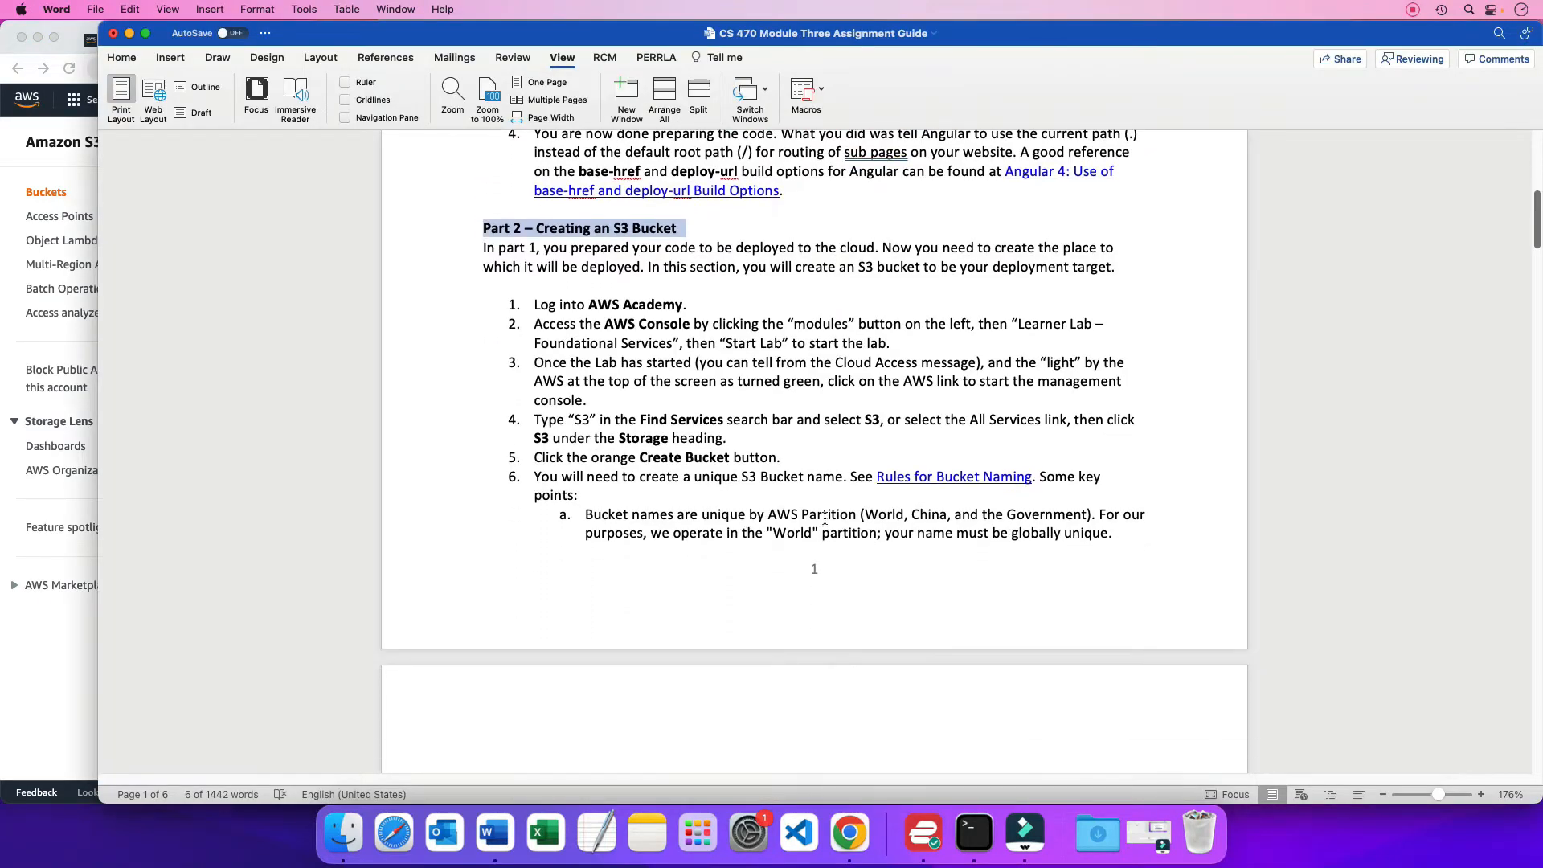
{"action": "scroll", "coordinate": [768, 476], "scroll_direction": "down", "scroll_amount": 12}
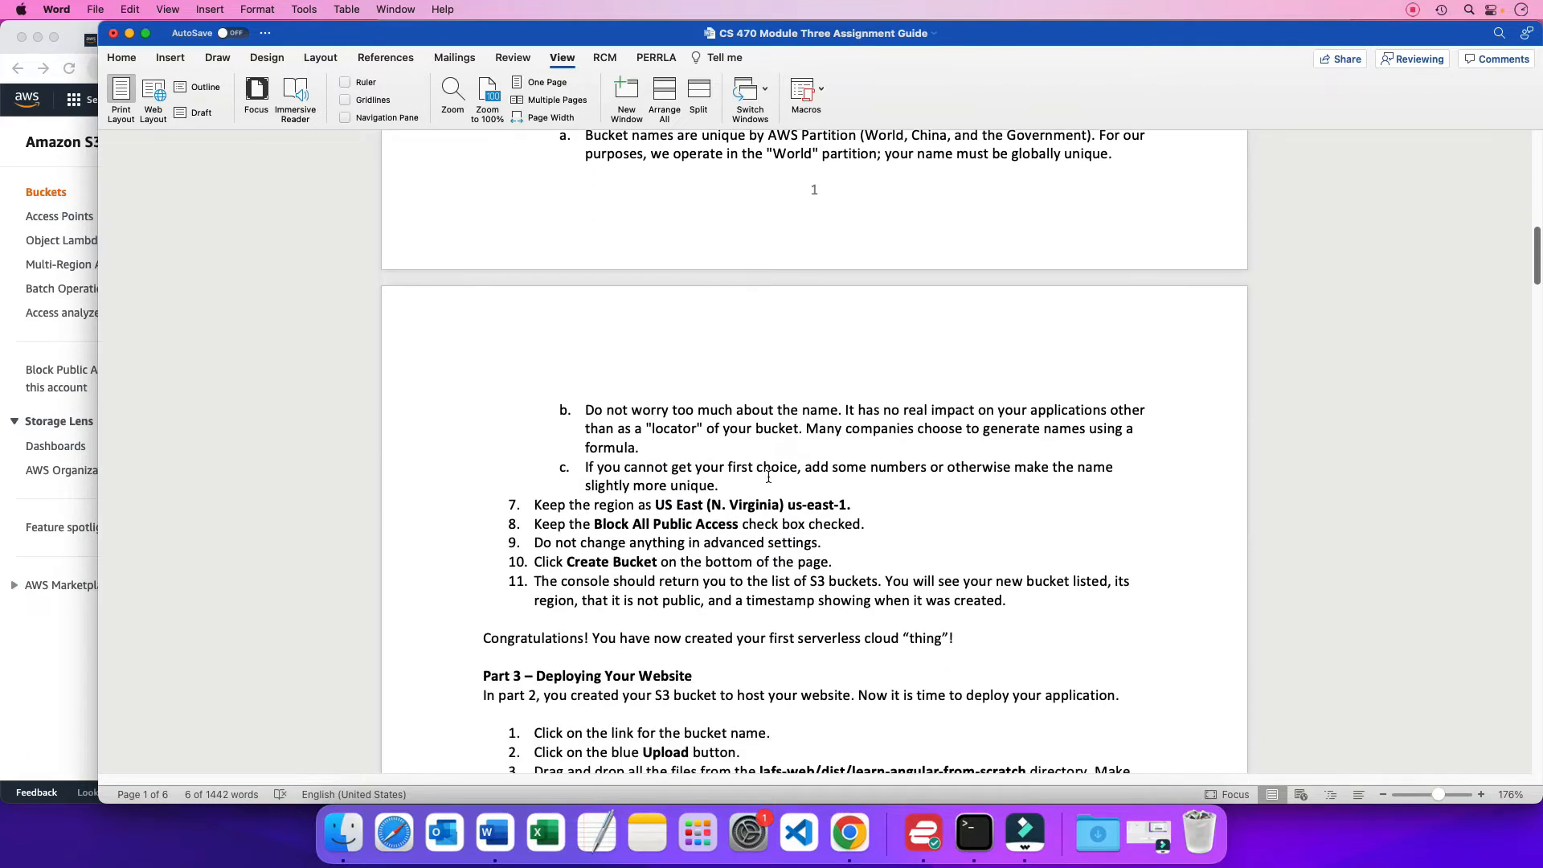
{"action": "scroll", "coordinate": [768, 476], "scroll_direction": "down", "scroll_amount": 4}
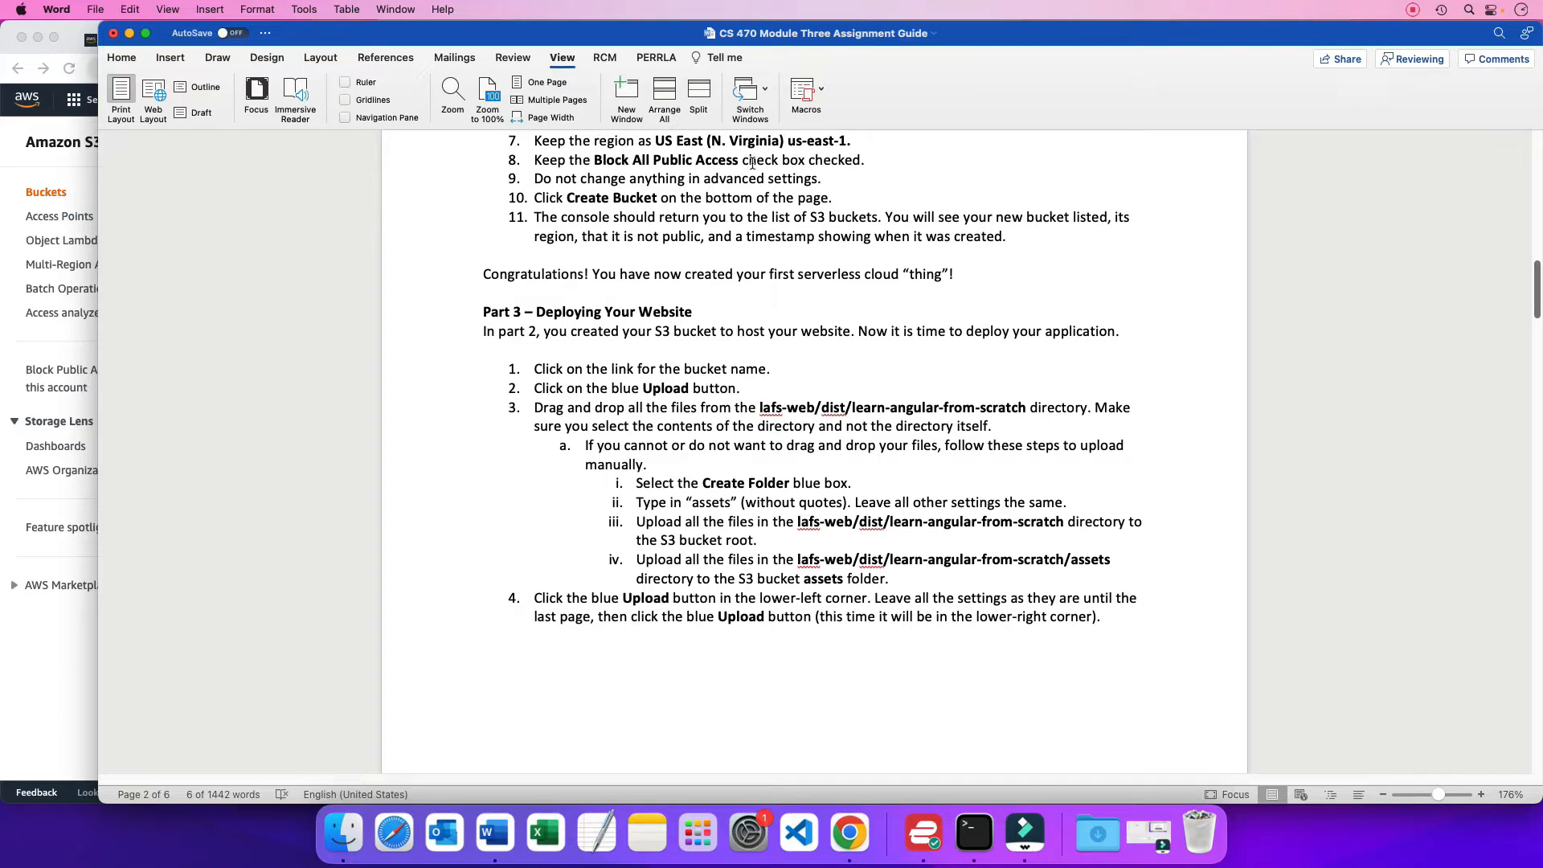
{"action": "key", "text": "super+Tab"}
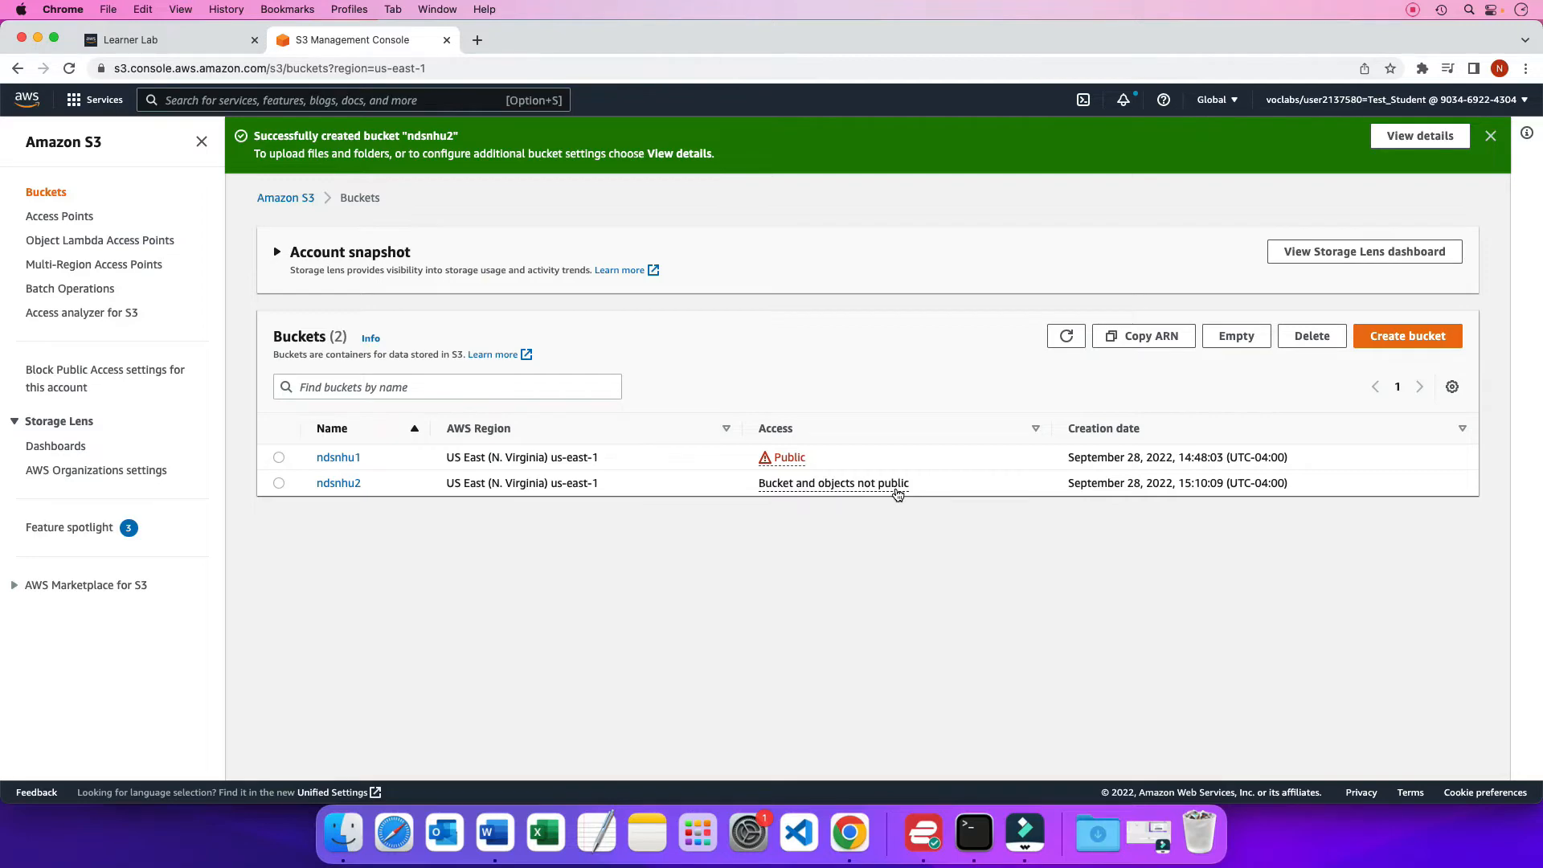
{"action": "key", "text": "super+Tab"}
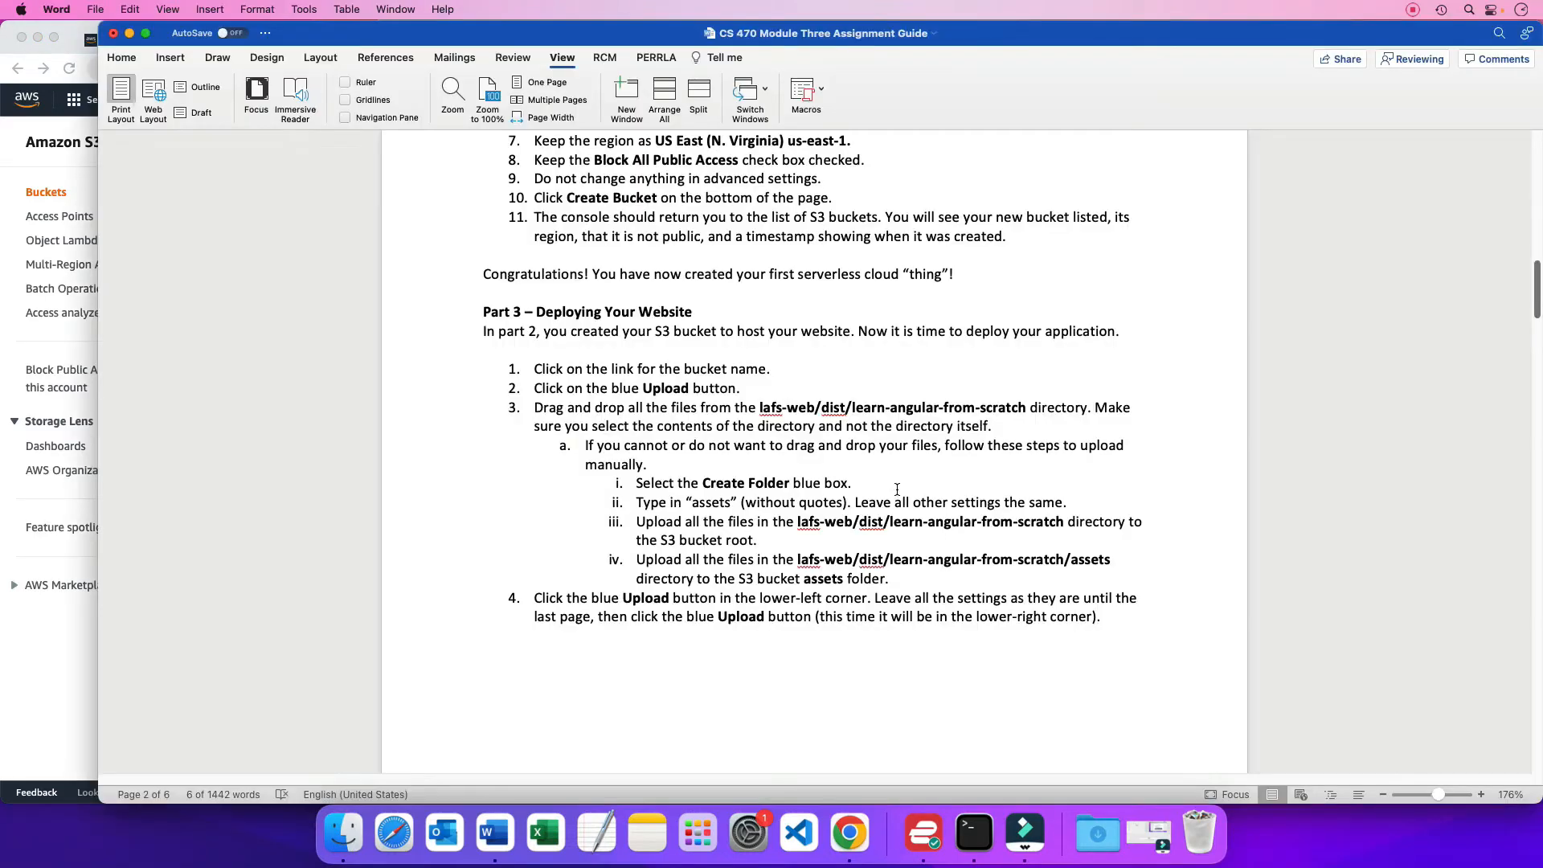
{"action": "scroll", "coordinate": [897, 489], "scroll_direction": "down", "scroll_amount": 5}
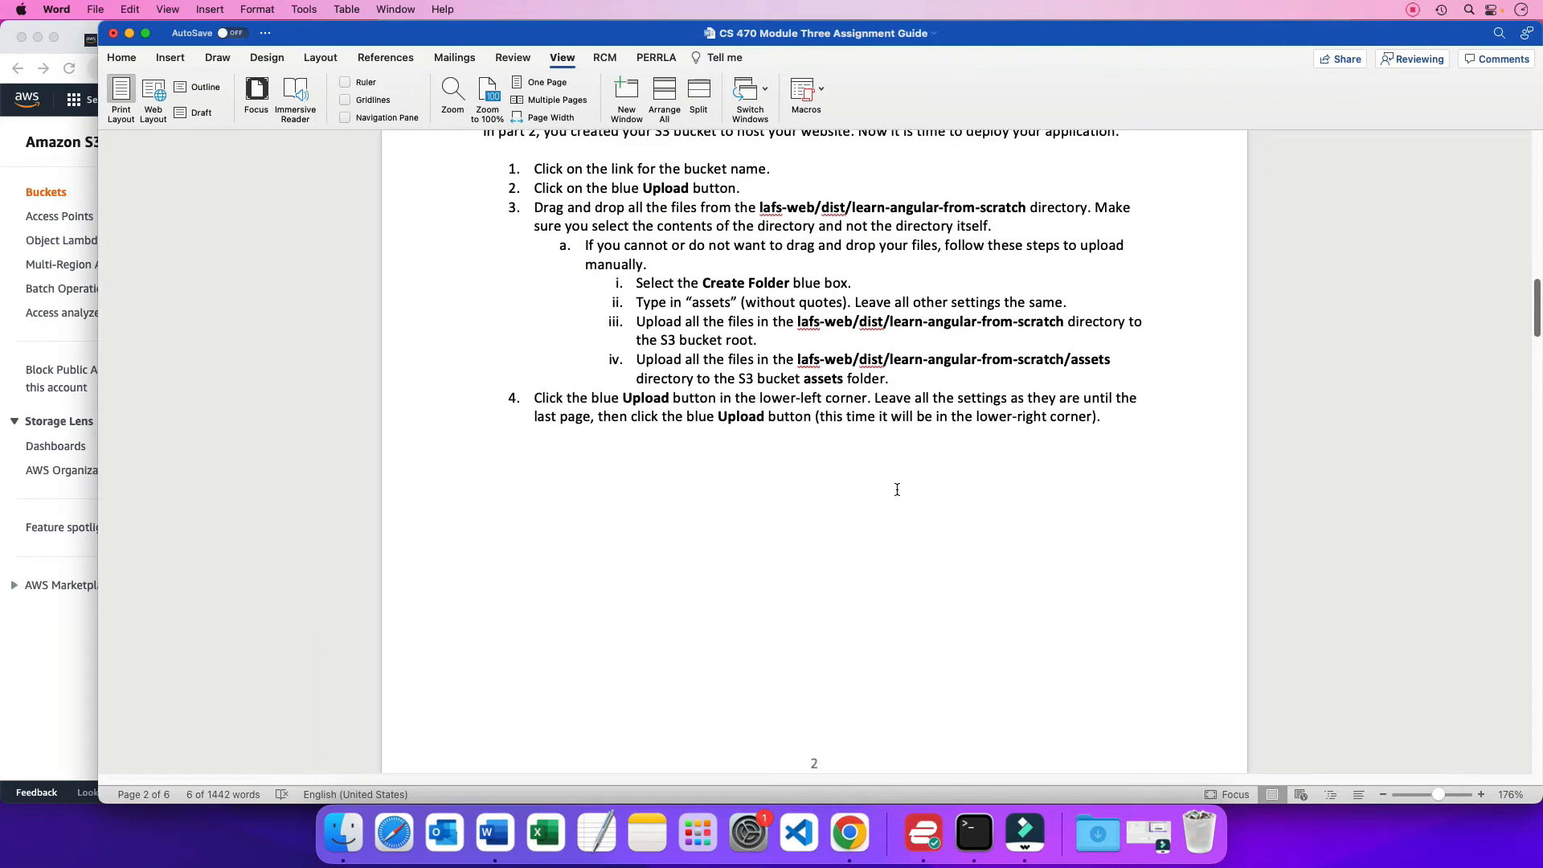
{"action": "scroll", "coordinate": [808, 288], "scroll_direction": "up", "scroll_amount": 2}
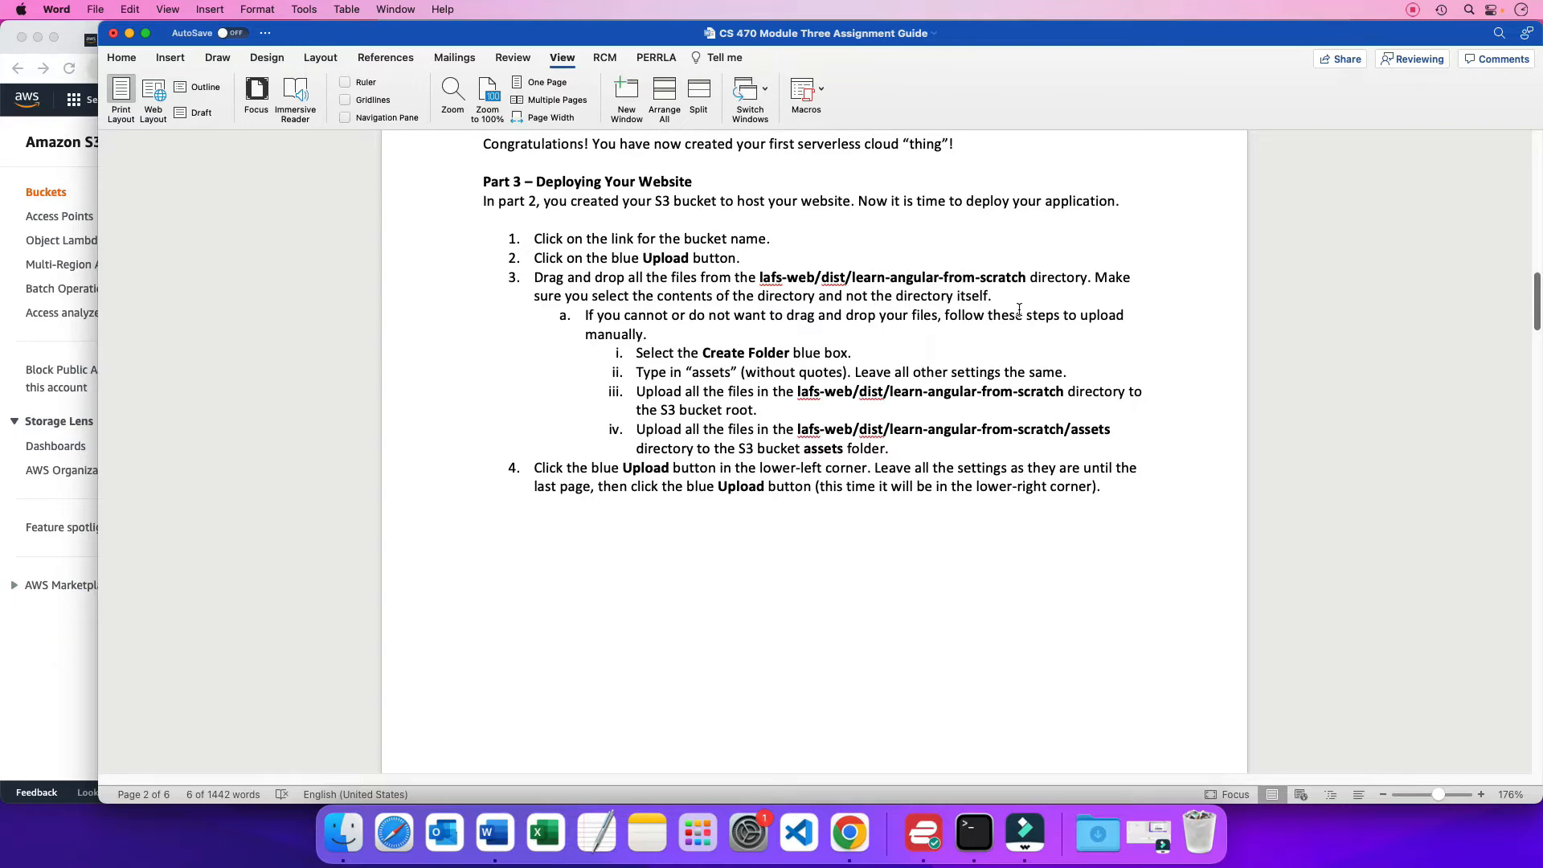
Switch to Chrome and open the upload page of the ndsnhu2 bucket
{"action": "key", "text": "super+Tab"}
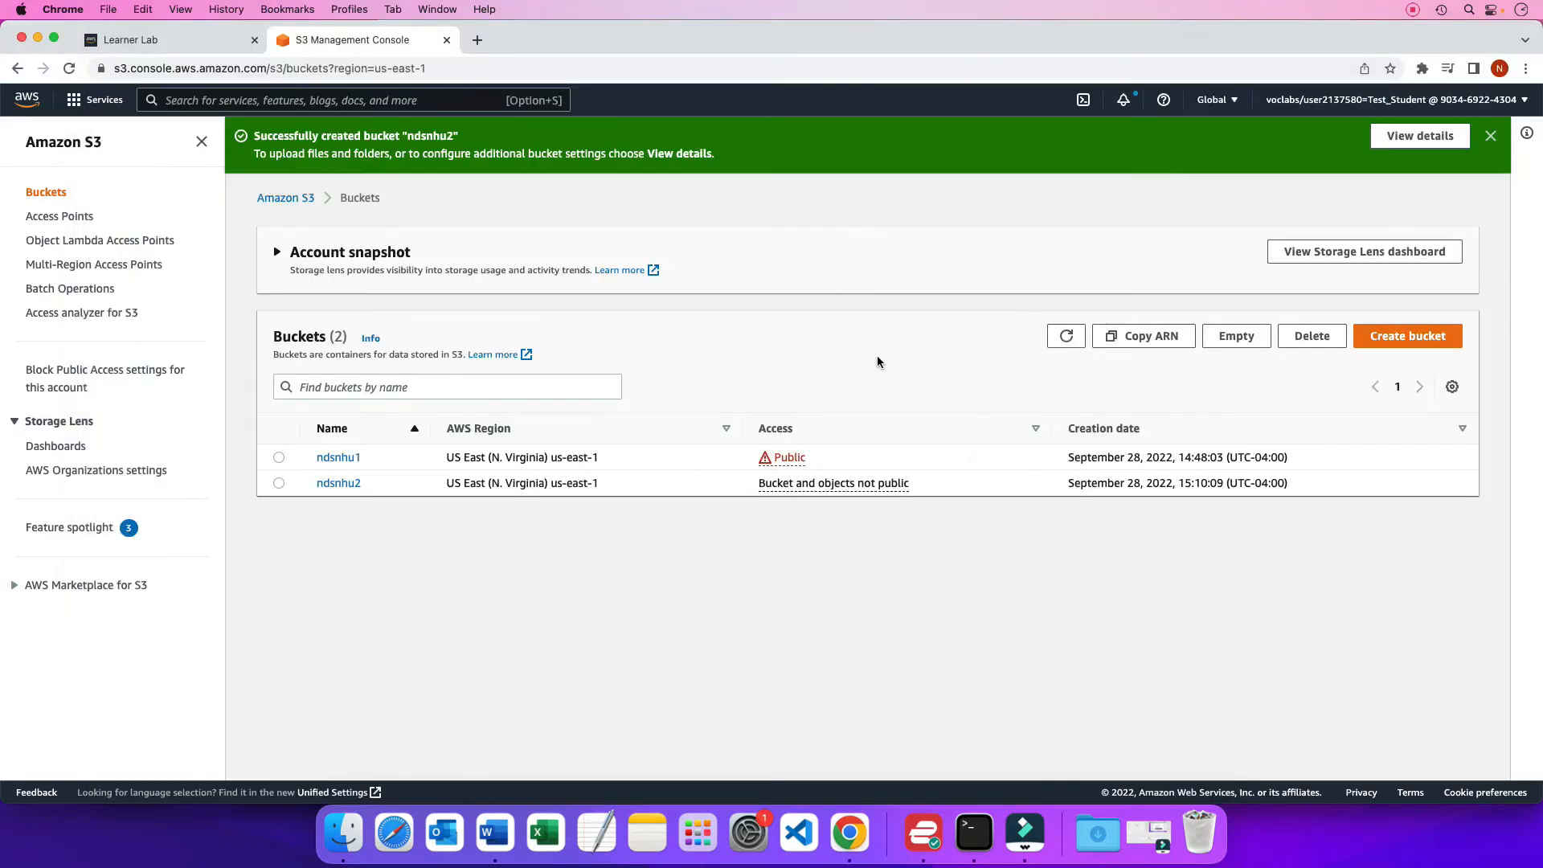
{"action": "left_click", "coordinate": [344, 486]}
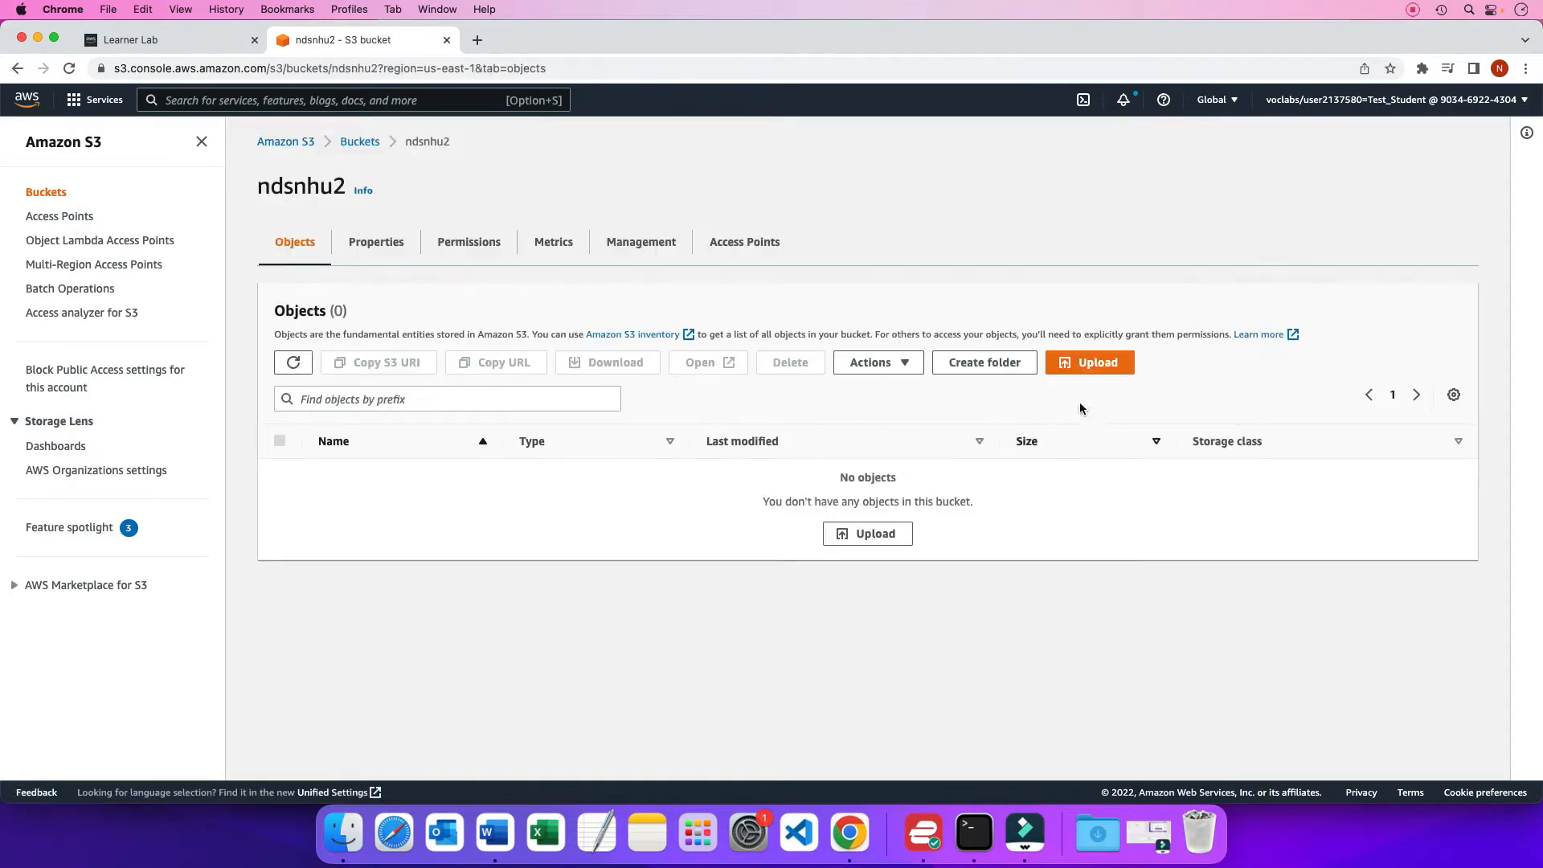
{"action": "left_click", "coordinate": [1099, 361]}
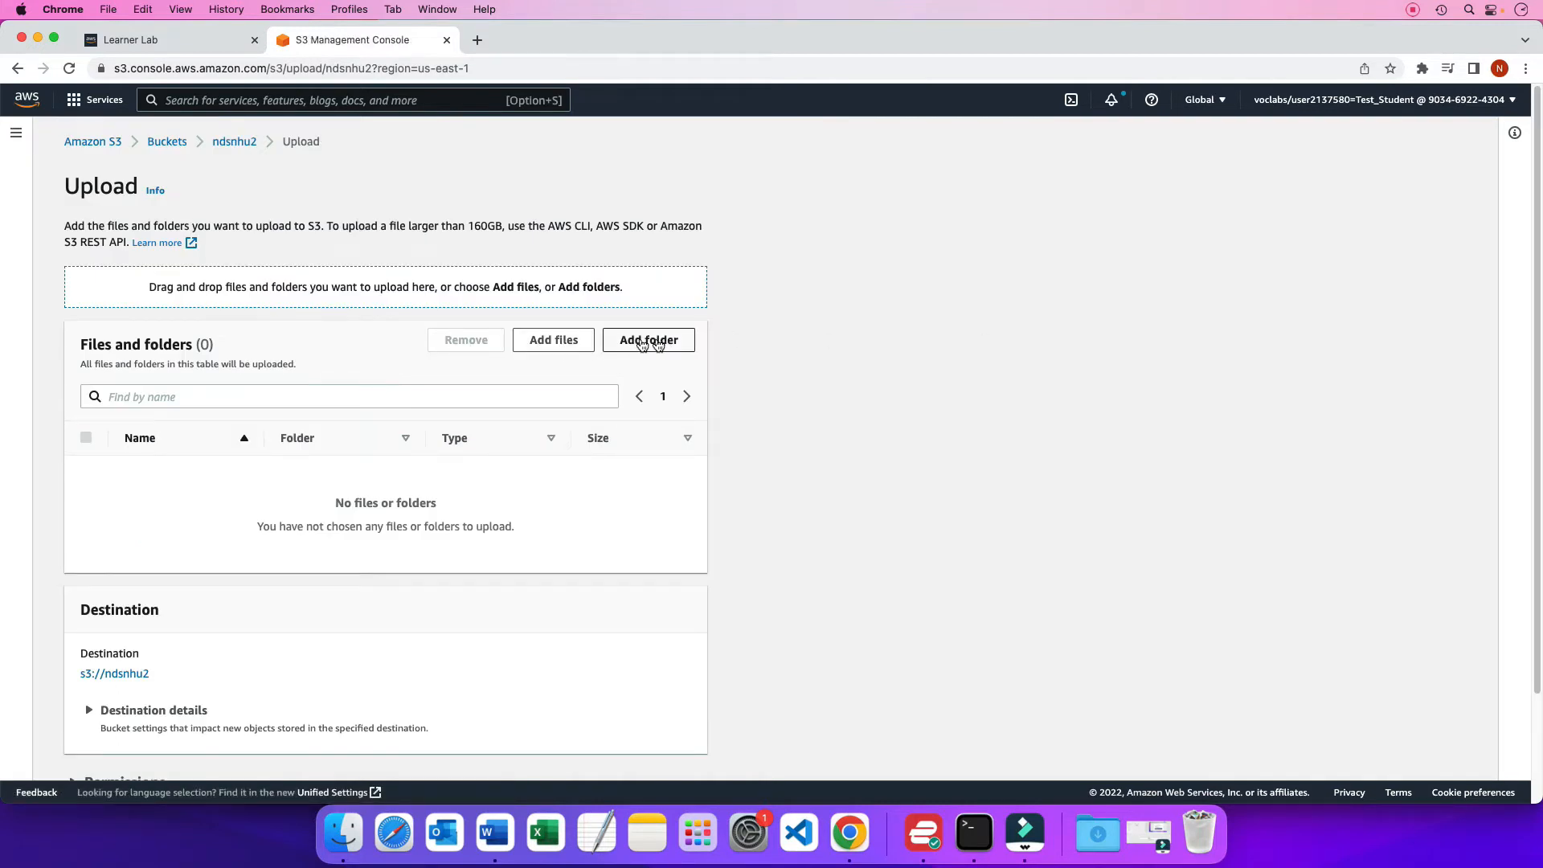
Add all the files in the learn-angular-from-scratch folder, from 3rdpartylicenses.txt through the styles CSS file, to the upload list, leaving out the assets folder
{"action": "left_click", "coordinate": [559, 342]}
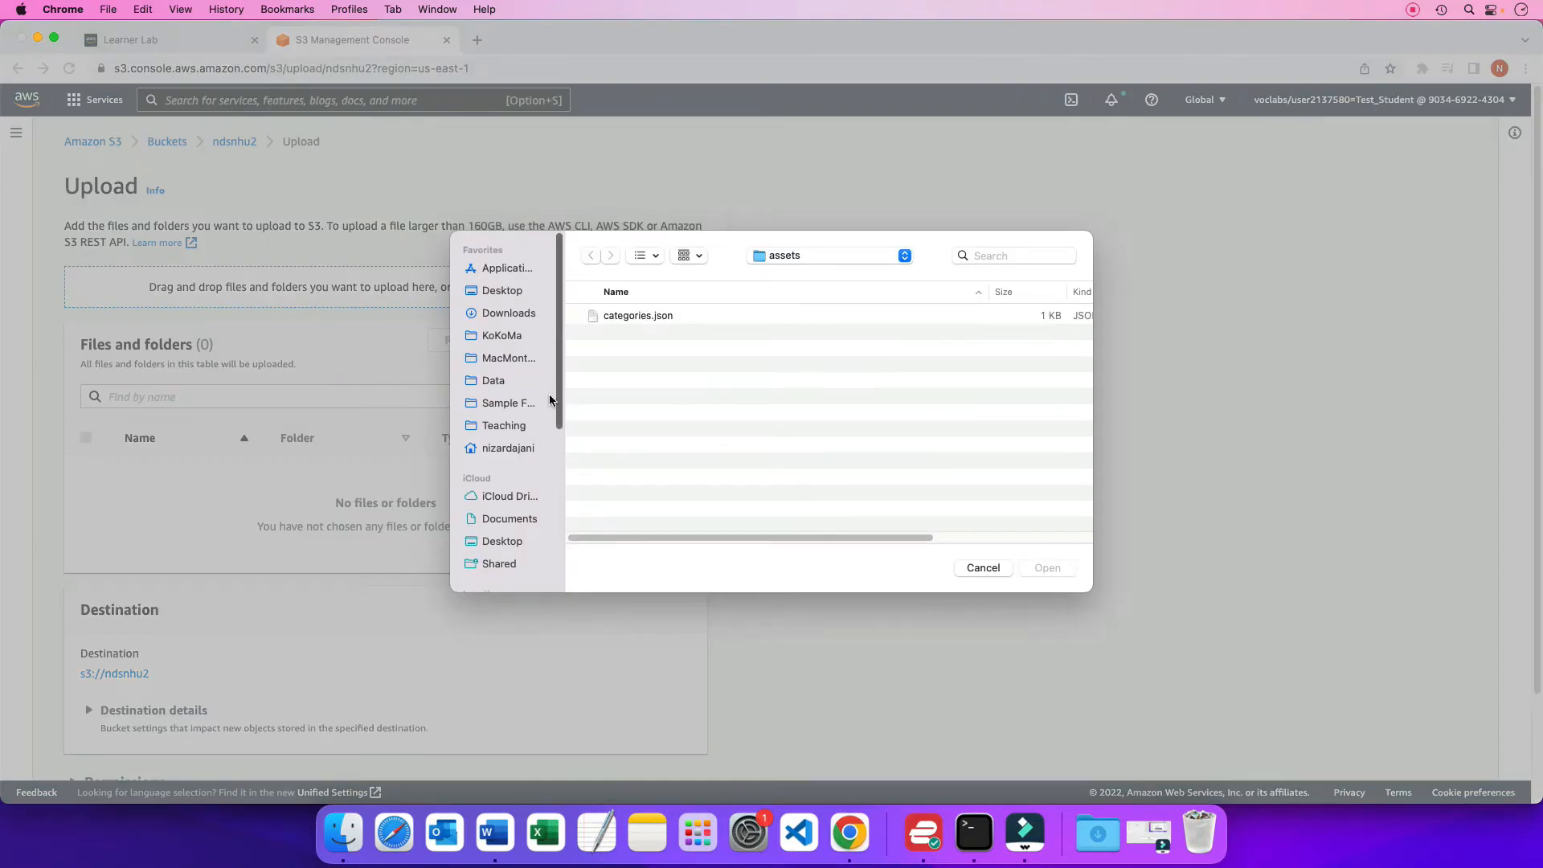
{"action": "left_click", "coordinate": [904, 255]}
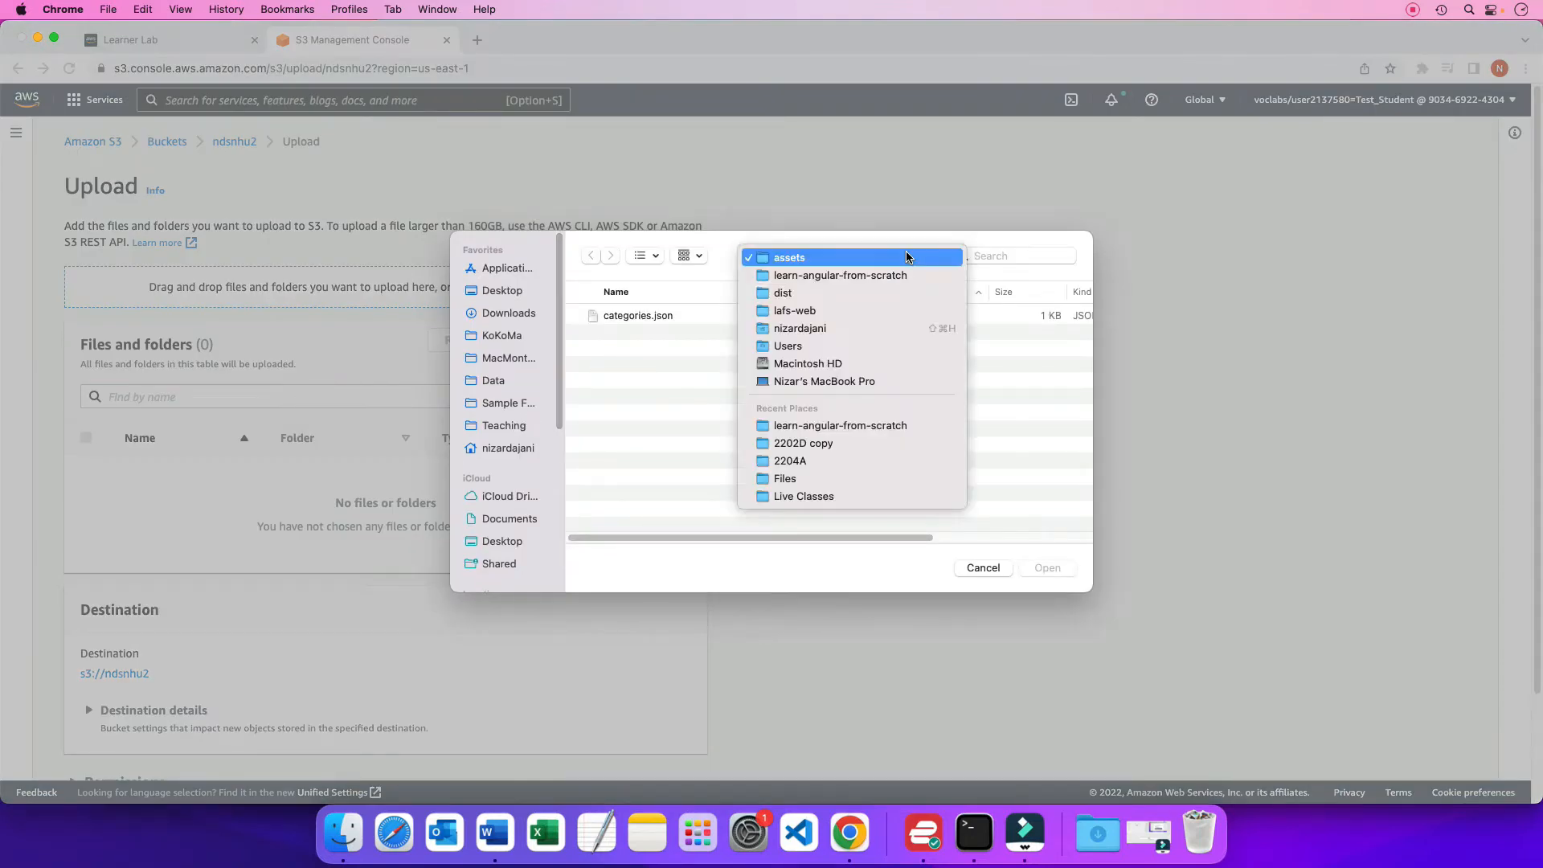
{"action": "left_click", "coordinate": [888, 275]}
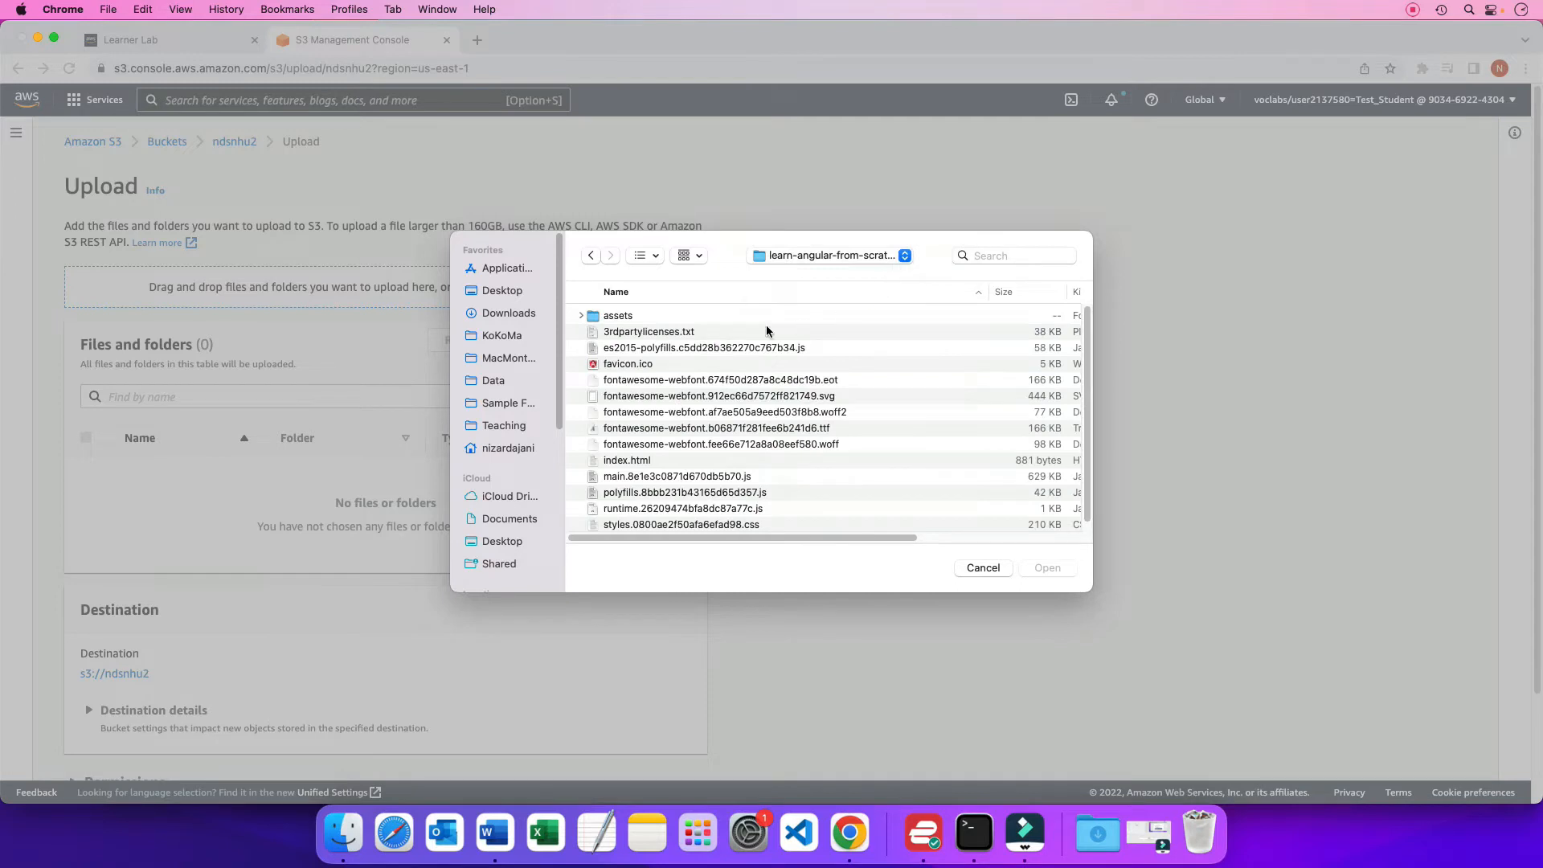
{"action": "left_click", "coordinate": [680, 332]}
{"action": "key", "text": "shift+Down"}
{"action": "key", "text": "shift+Down"}
{"action": "key", "text": "shift+Down"}
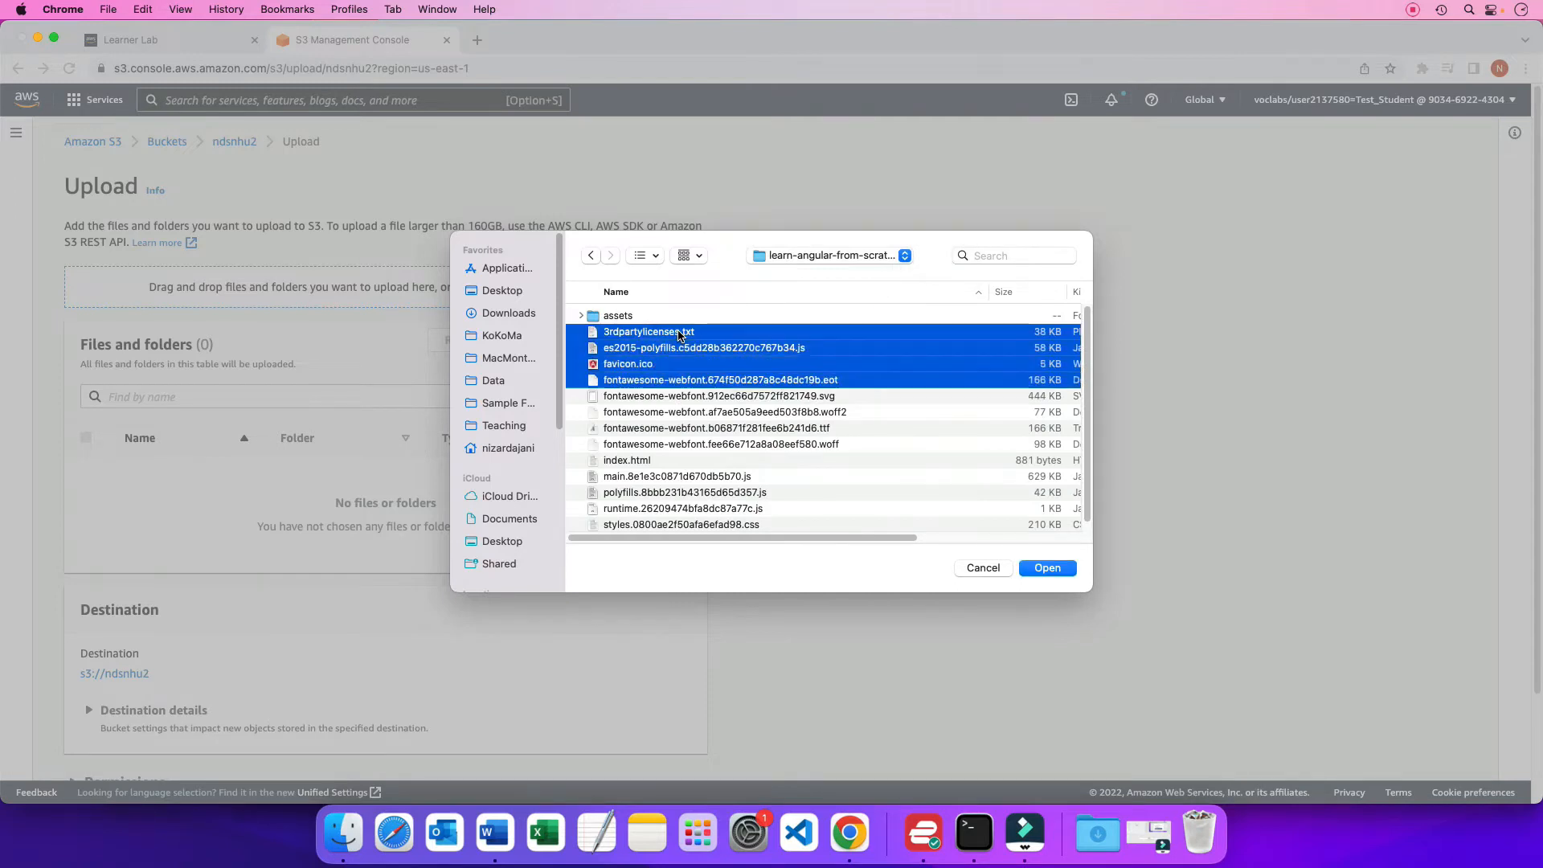
{"action": "key", "text": "shift+Down"}
{"action": "key", "text": "shift+Down"}
{"action": "key", "text": "shift+Down"}
{"action": "key", "text": "shift+Down"}
{"action": "key", "text": "shift+Down"}
{"action": "key", "text": "shift+Down"}
{"action": "key", "text": "shift+Down"}
{"action": "key", "text": "shift+Down"}
{"action": "key", "text": "shift+Down"}
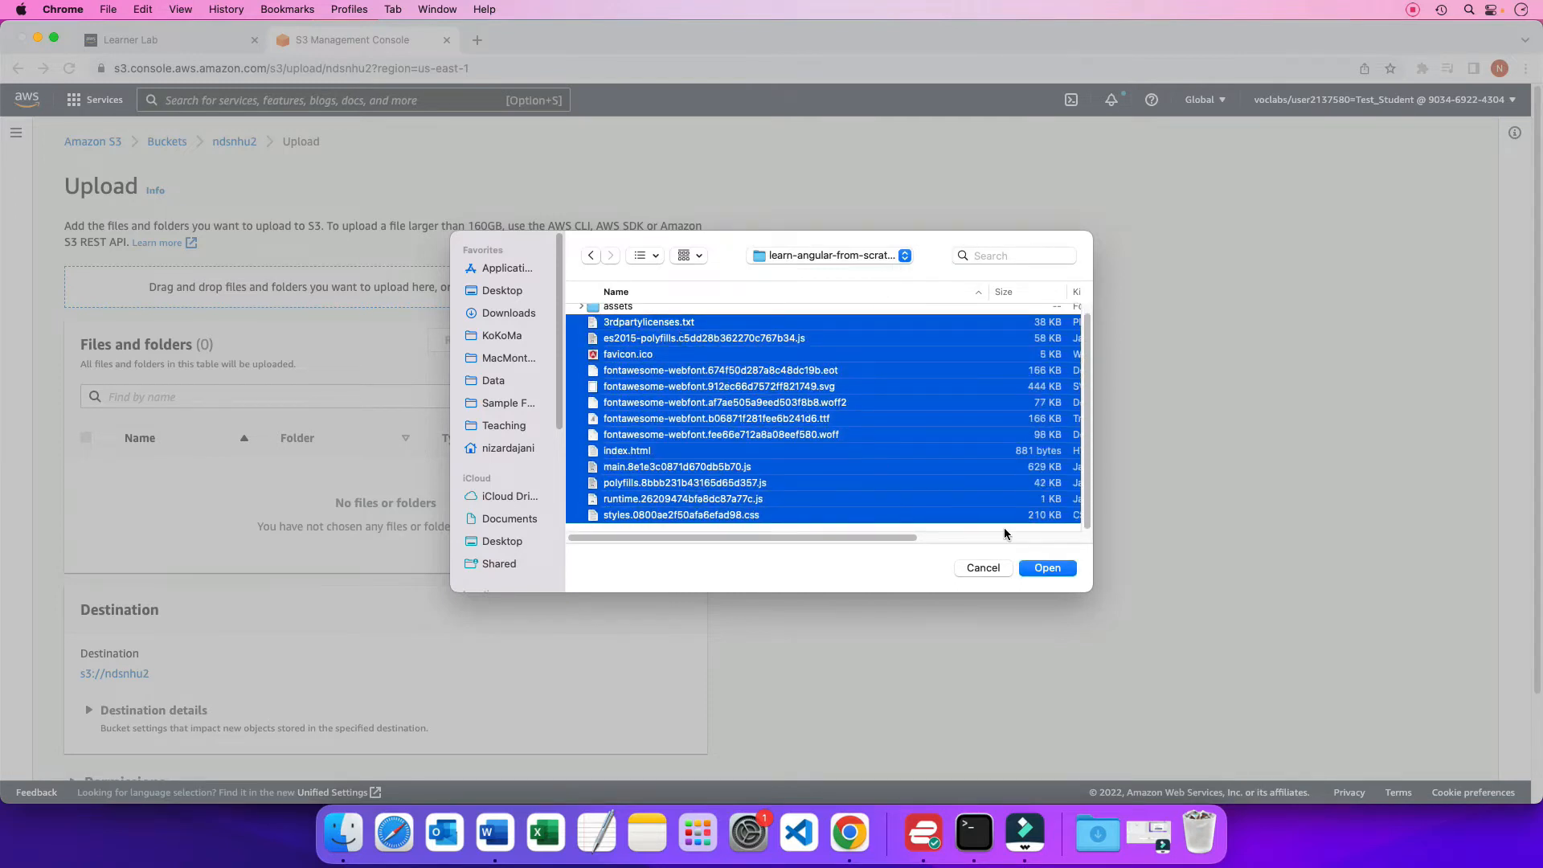
{"action": "left_click", "coordinate": [1055, 567]}
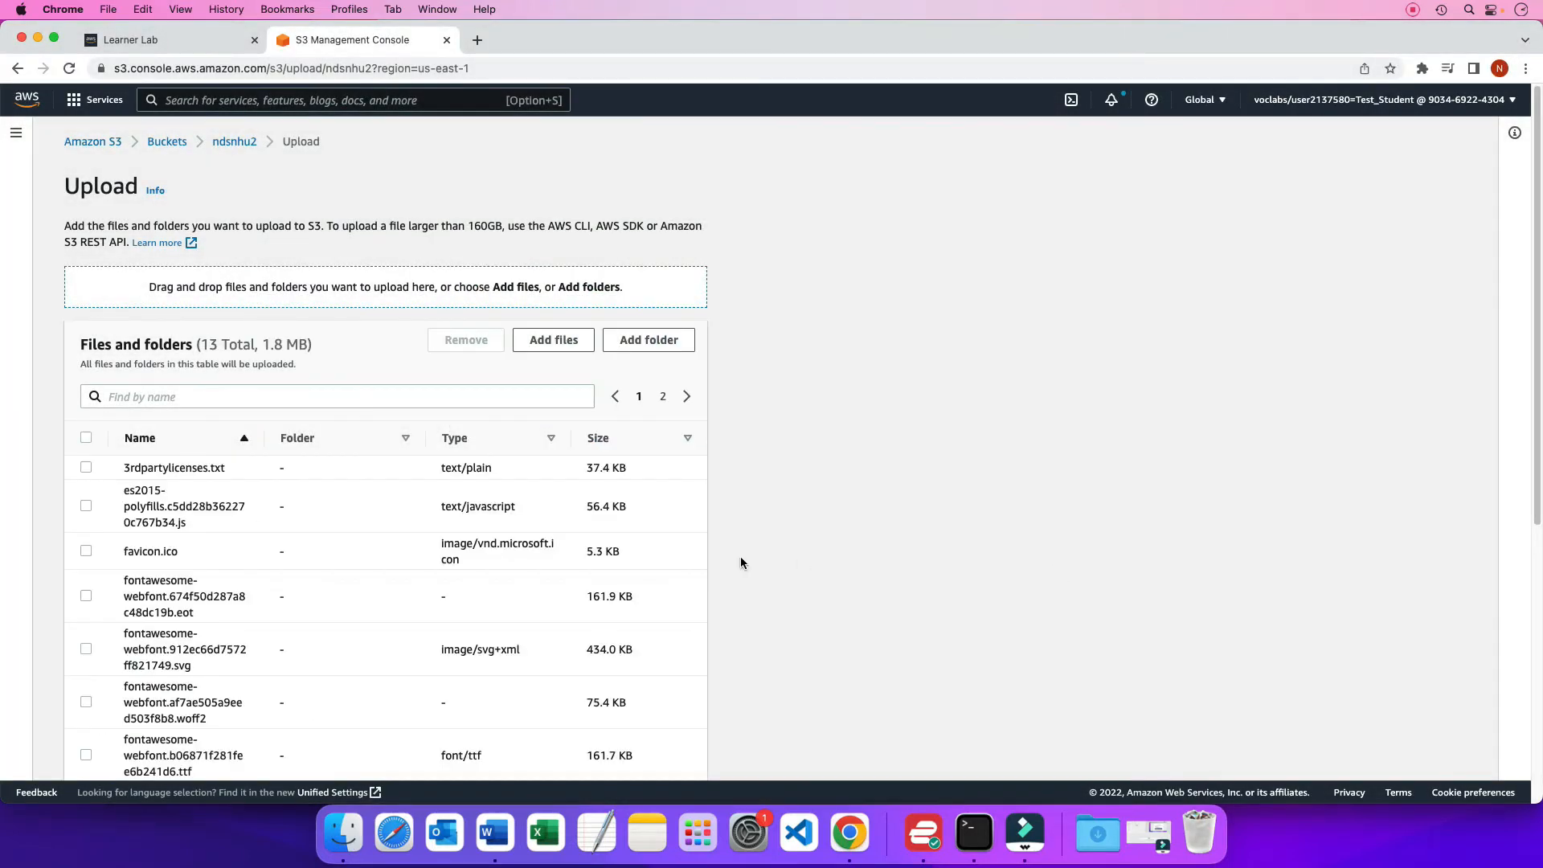
Add the assets folder to the upload list, allow the site to receive it, and upload everything to the ndsnhu2 bucket
{"action": "scroll", "coordinate": [269, 614], "scroll_direction": "down", "scroll_amount": 3}
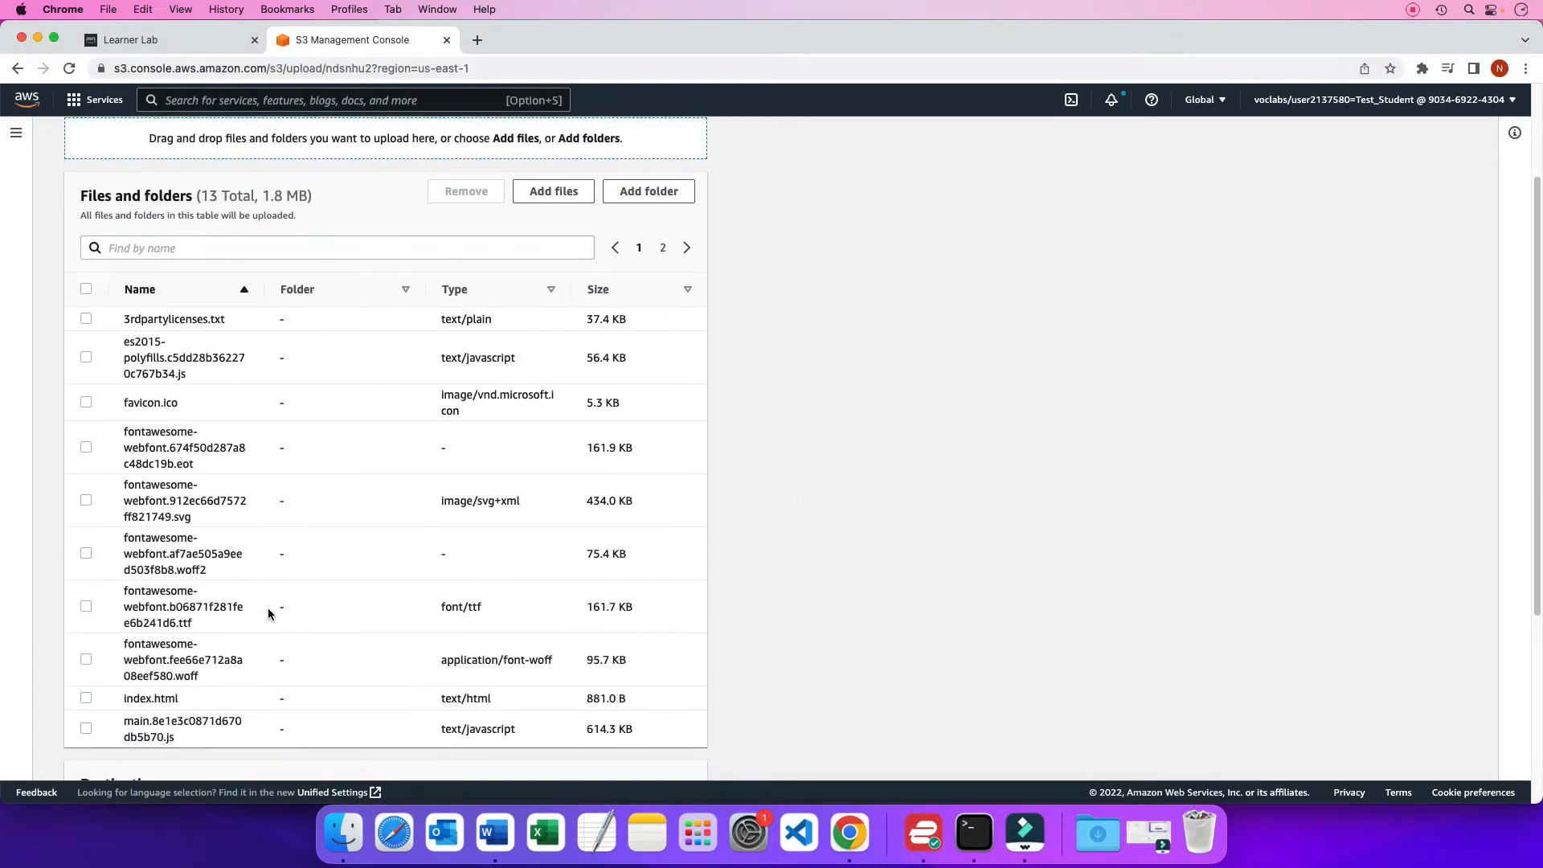
{"action": "scroll", "coordinate": [269, 615], "scroll_direction": "up", "scroll_amount": 3}
{"action": "left_click", "coordinate": [655, 345]}
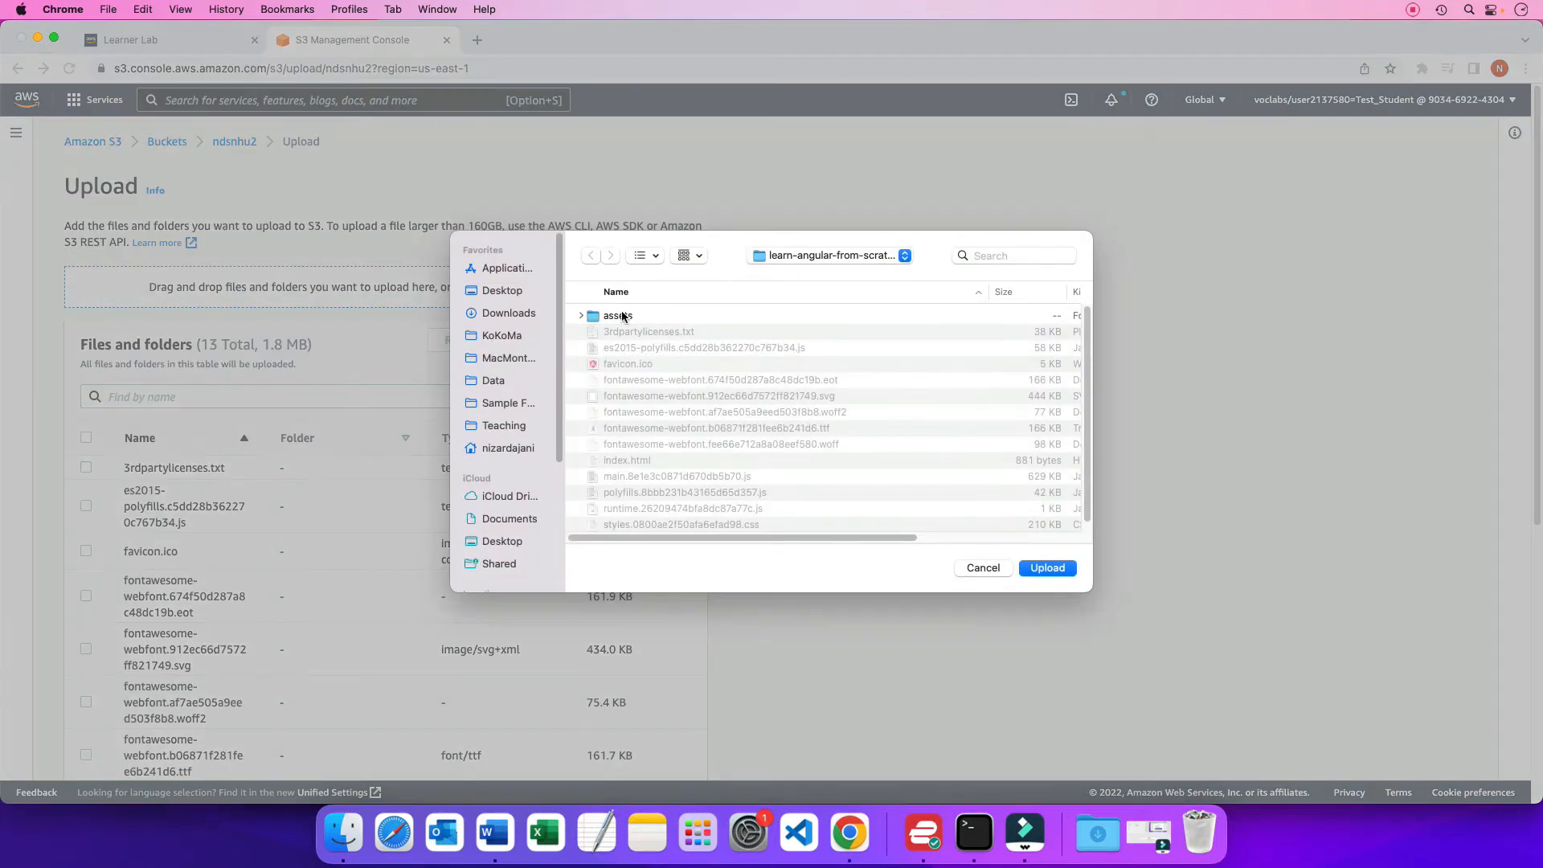
{"action": "left_click", "coordinate": [622, 316]}
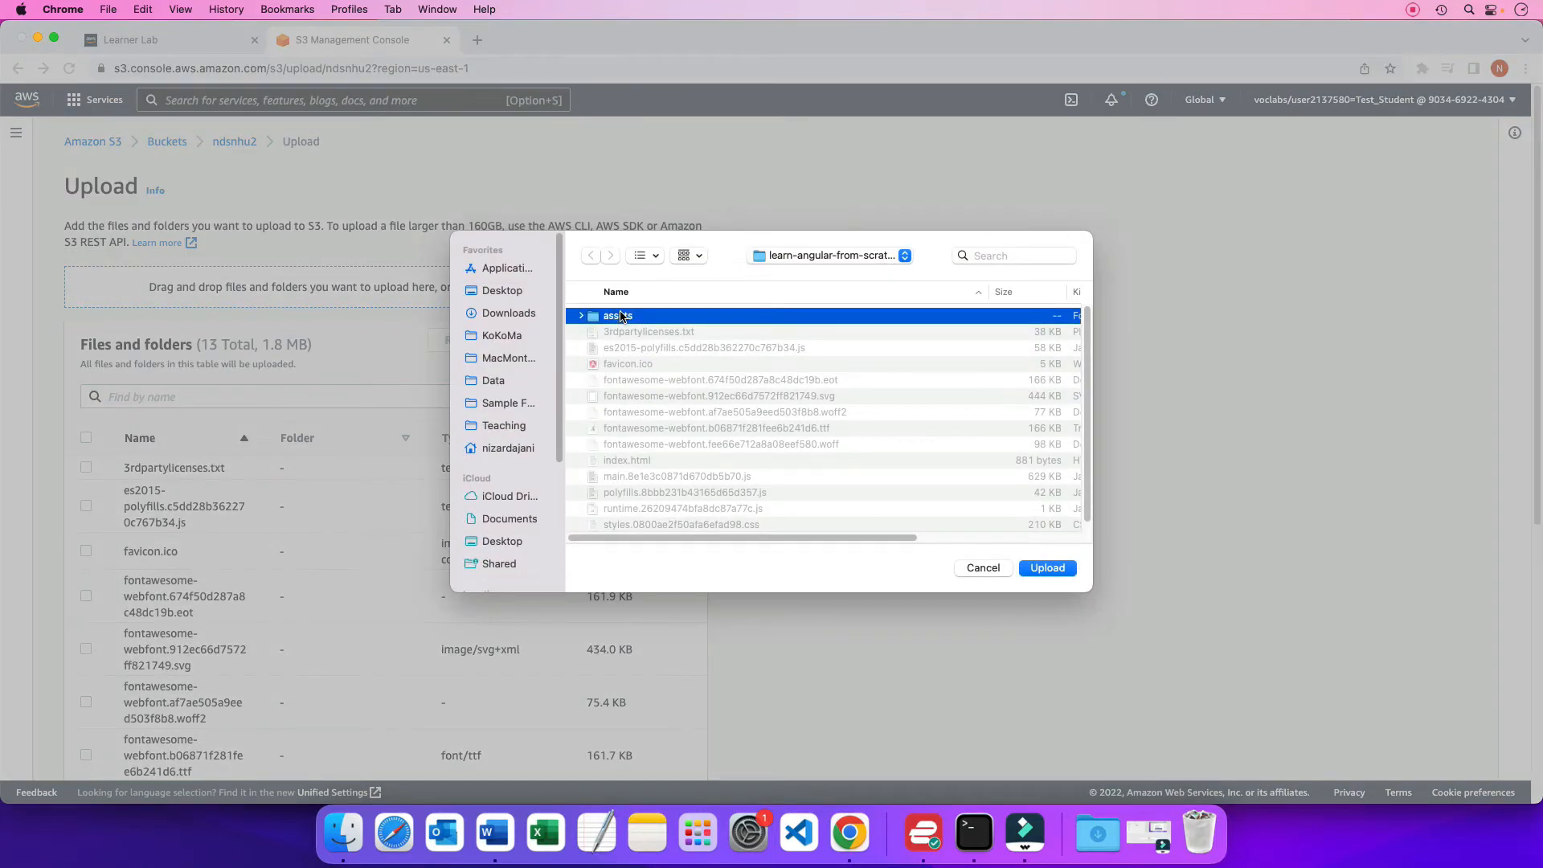
{"action": "left_click", "coordinate": [1058, 567]}
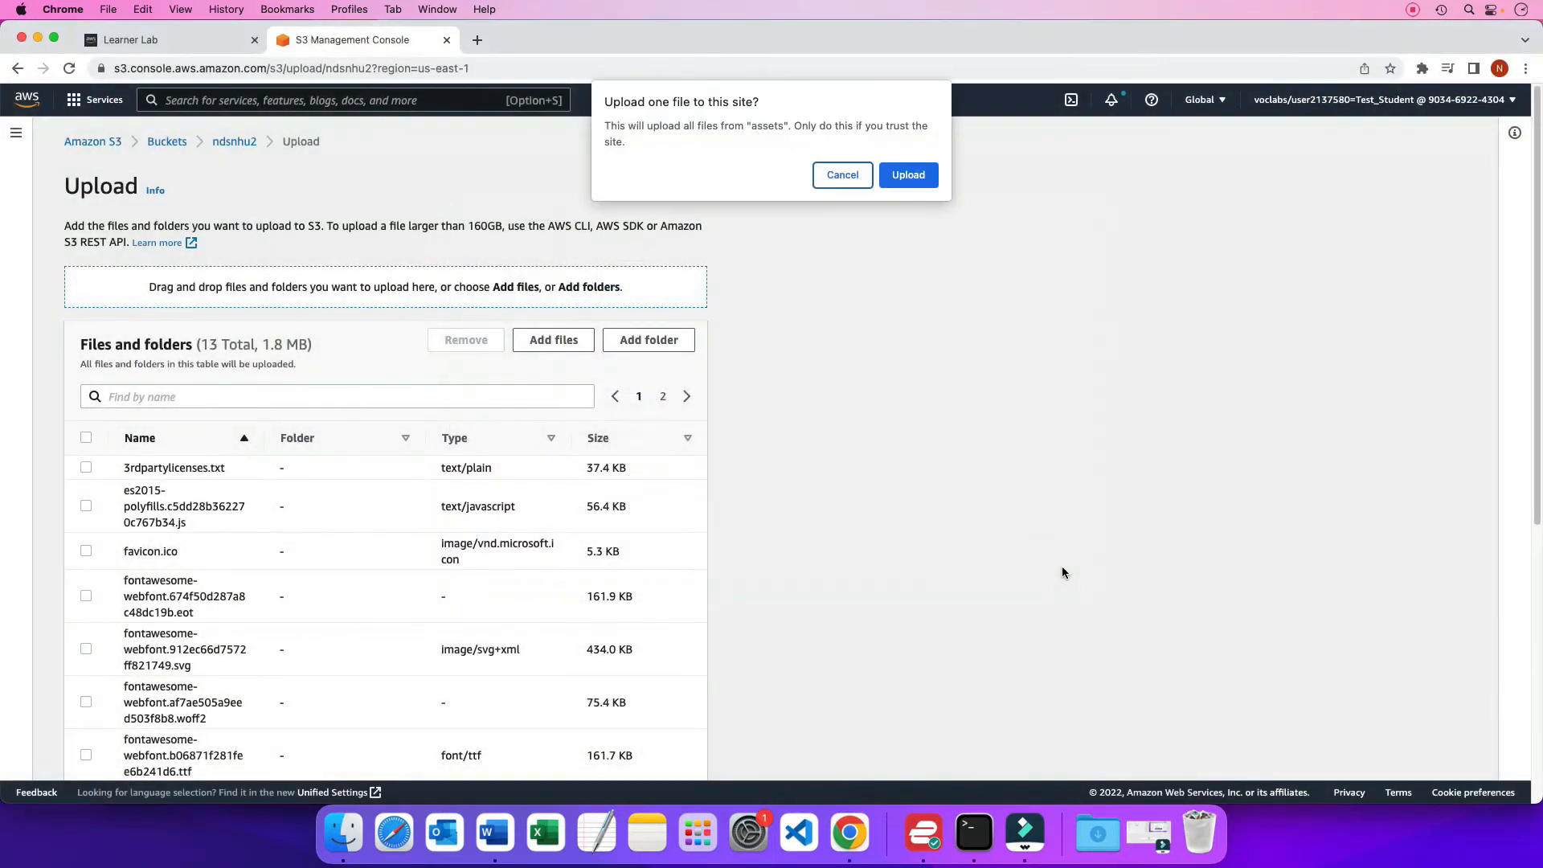
{"action": "left_click", "coordinate": [928, 183]}
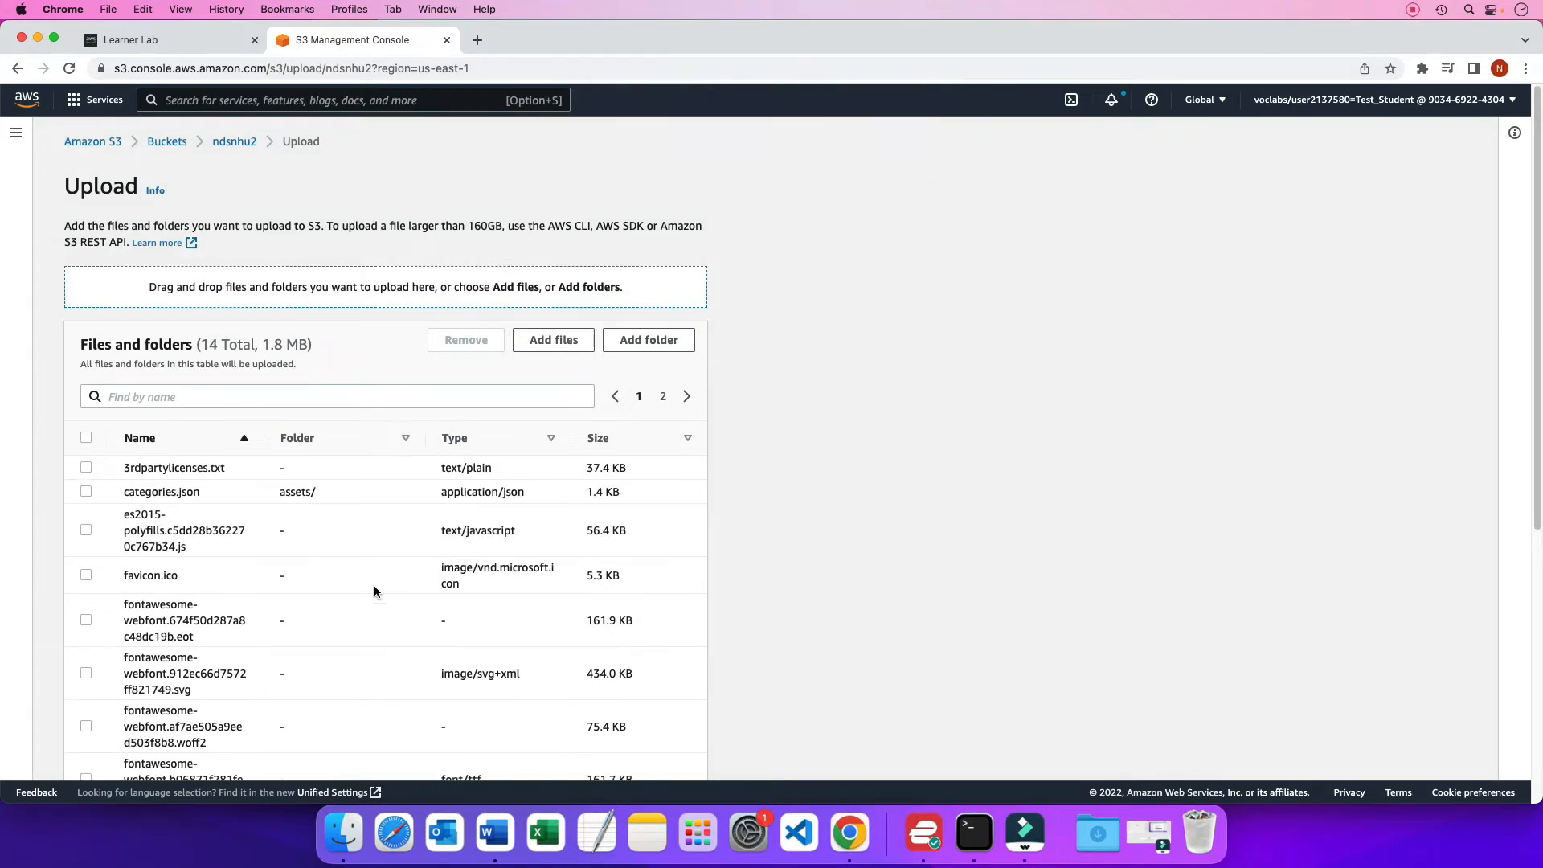
{"action": "scroll", "coordinate": [375, 592], "scroll_direction": "down", "scroll_amount": 10}
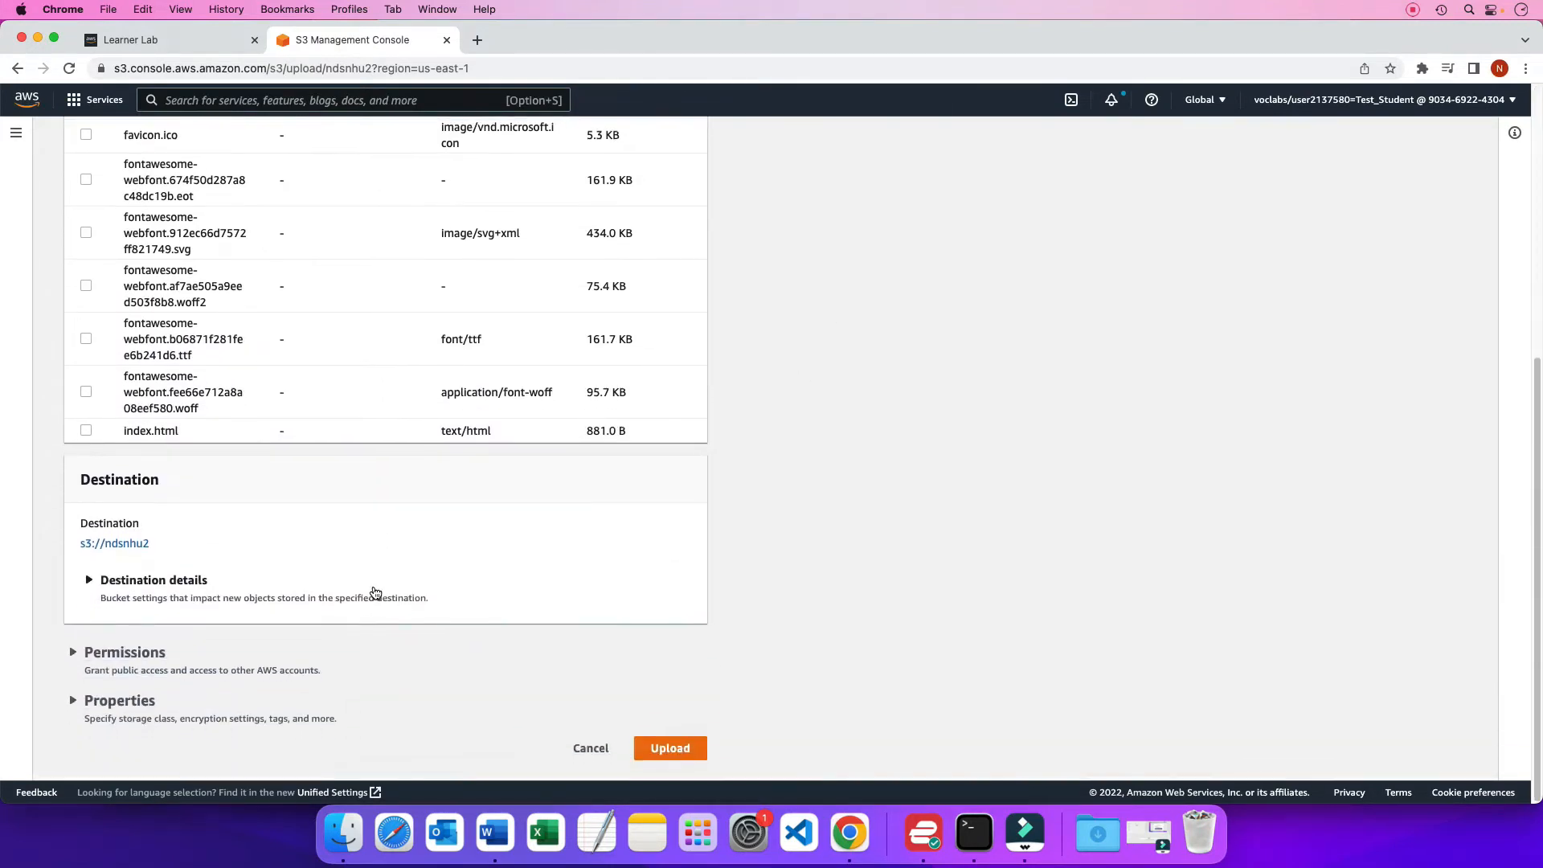
{"action": "left_click", "coordinate": [677, 753]}
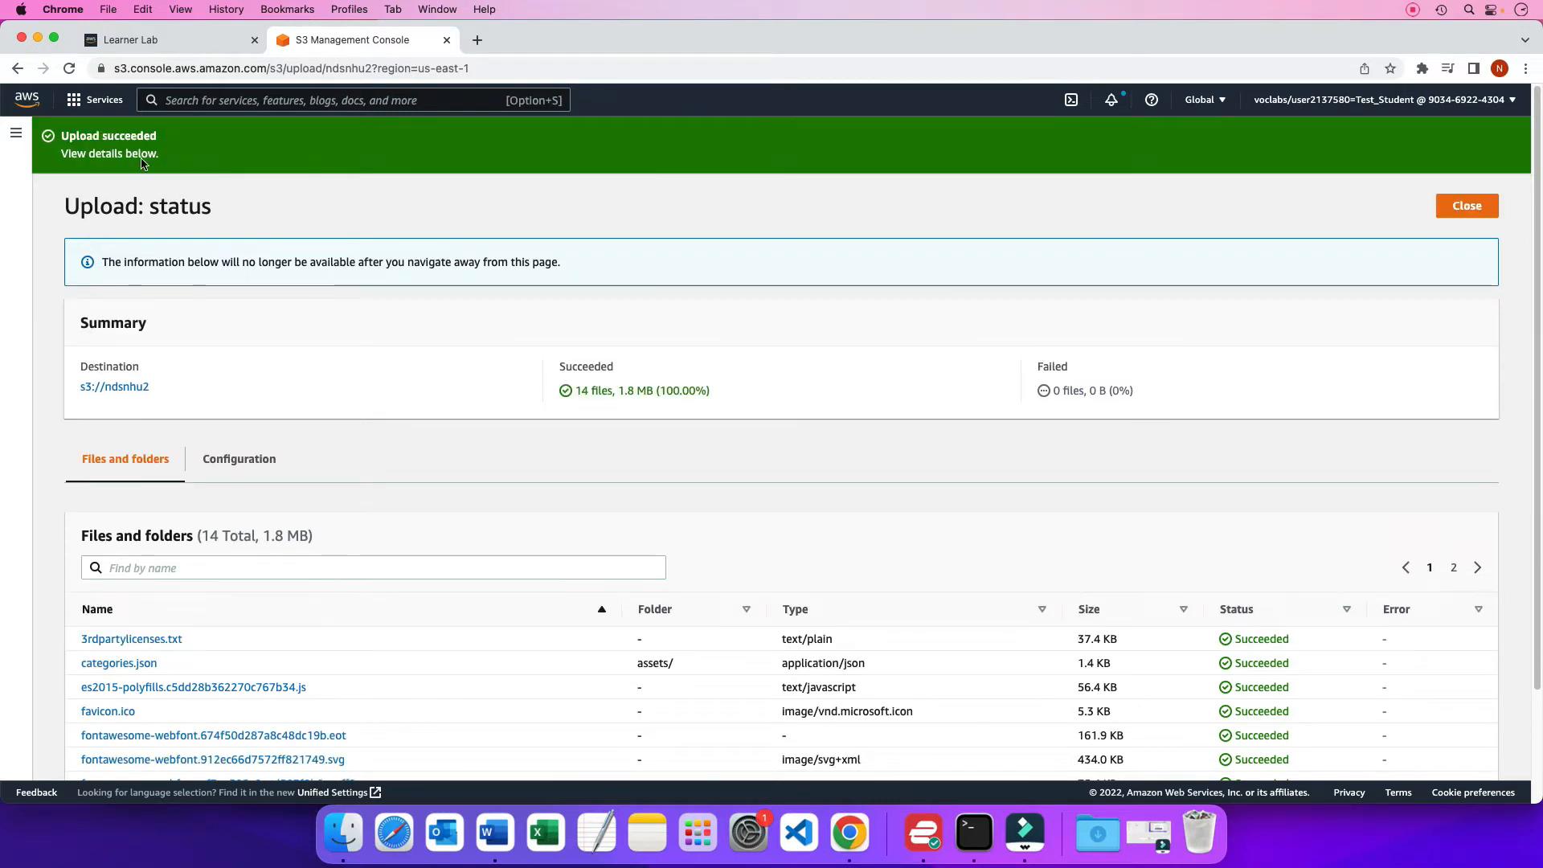
Check the upload status of the files on both result pages and close the status report
{"action": "scroll", "coordinate": [445, 426], "scroll_direction": "down", "scroll_amount": 3}
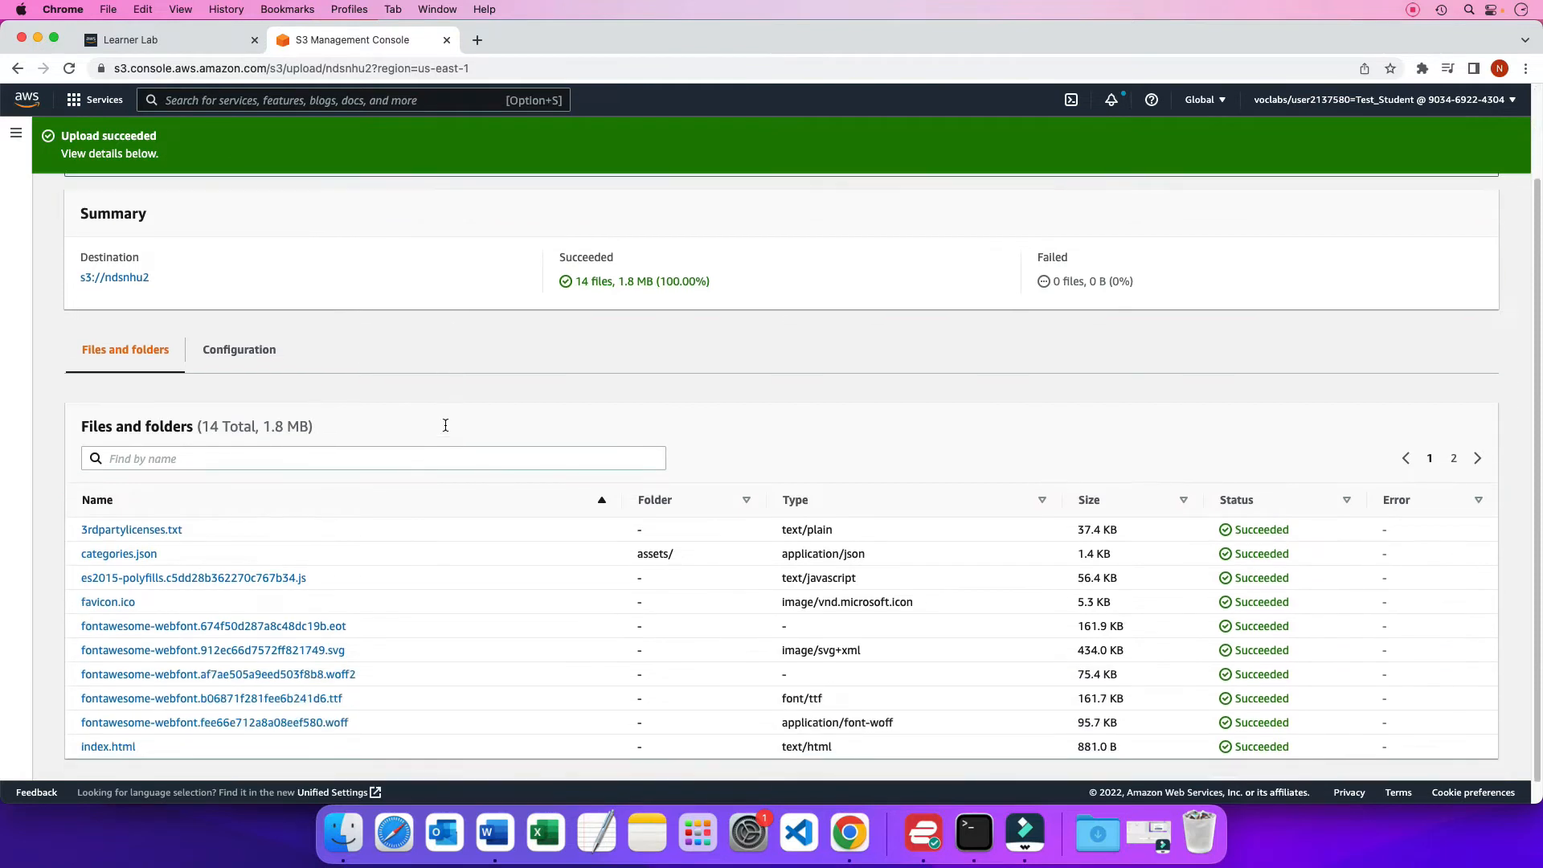
{"action": "scroll", "coordinate": [446, 425], "scroll_direction": "down", "scroll_amount": 1}
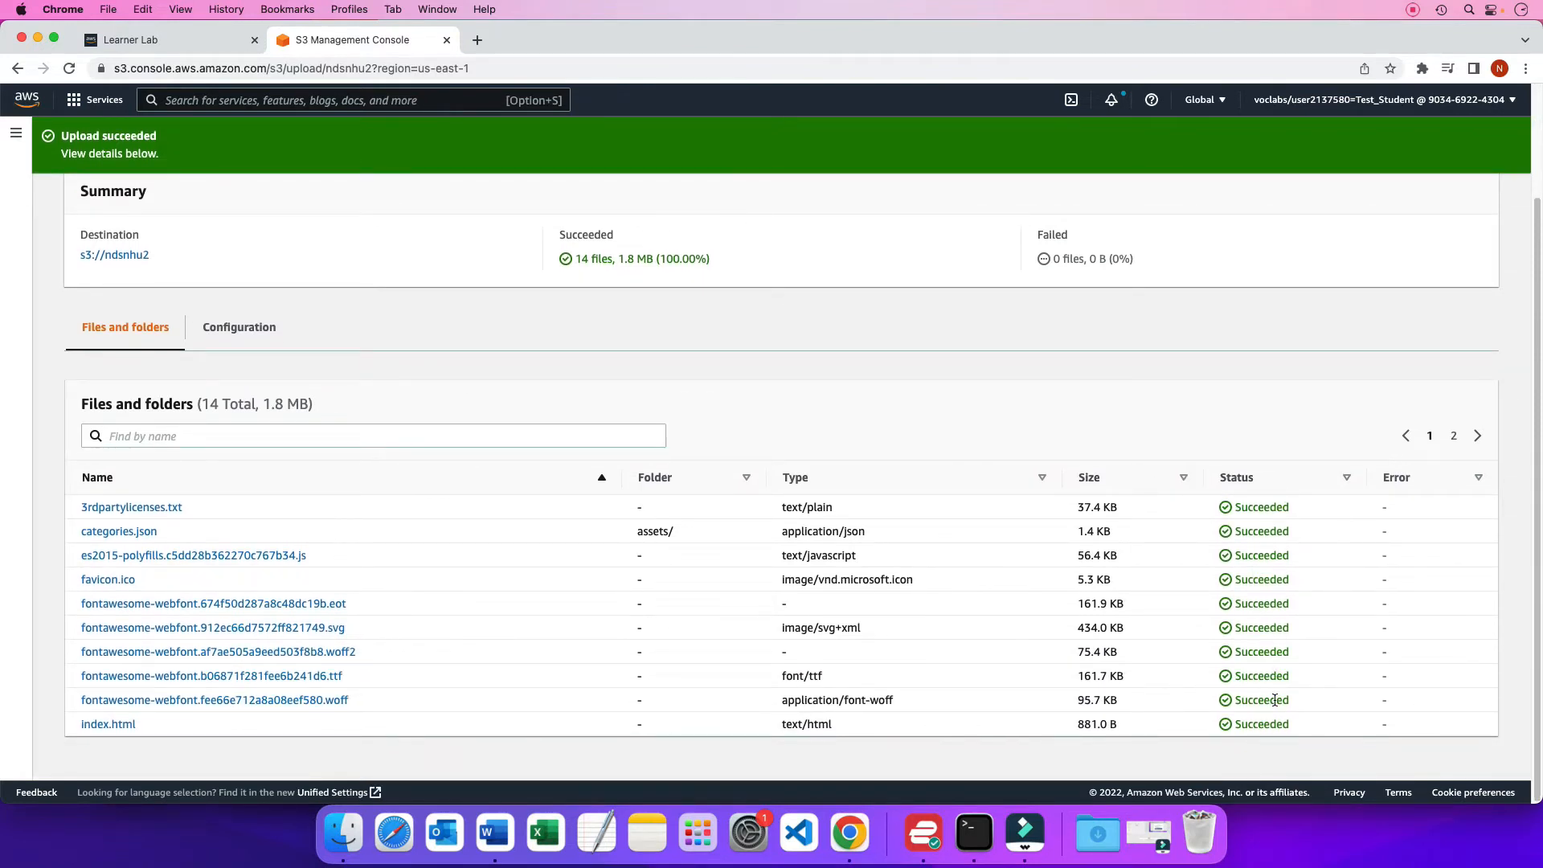
{"action": "left_click", "coordinate": [1477, 435]}
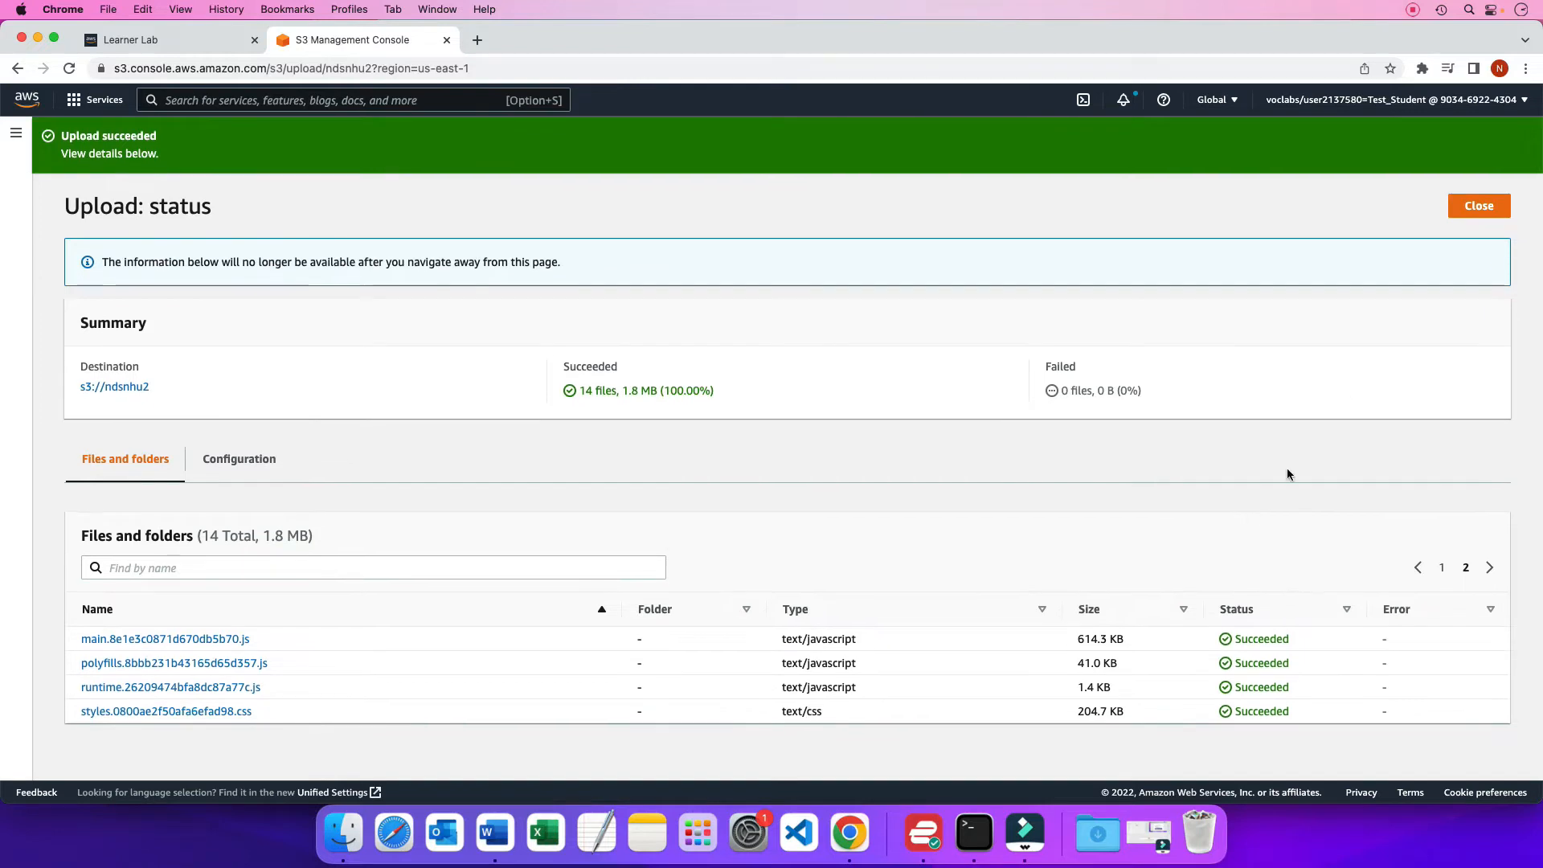
{"action": "left_click", "coordinate": [1479, 206]}
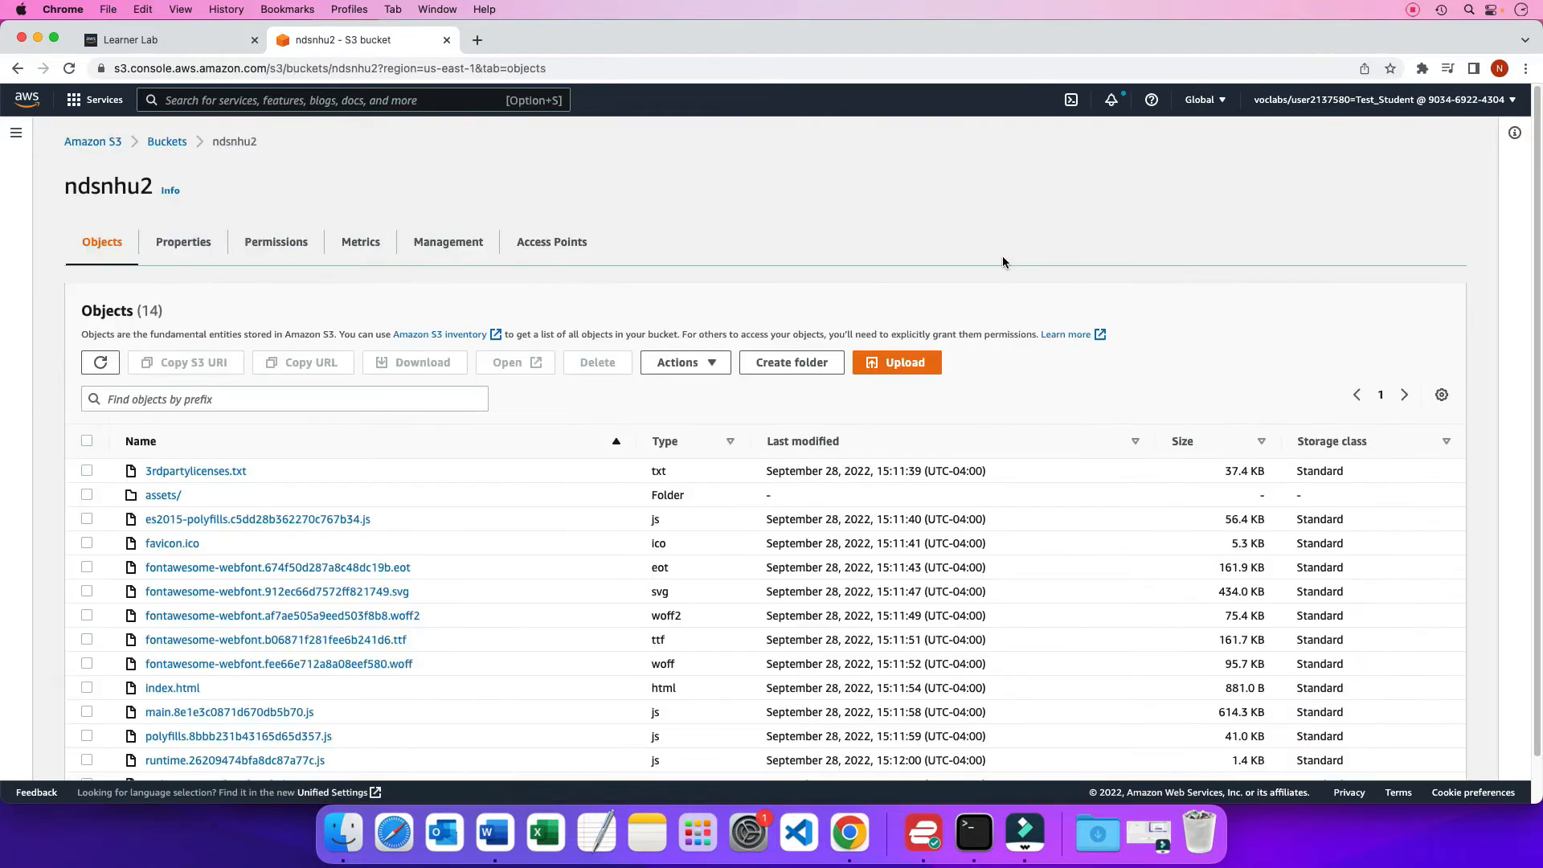
Enable static website hosting in the ndsnhu2 bucket's properties and try to save it without an index document
{"action": "left_click", "coordinate": [174, 246]}
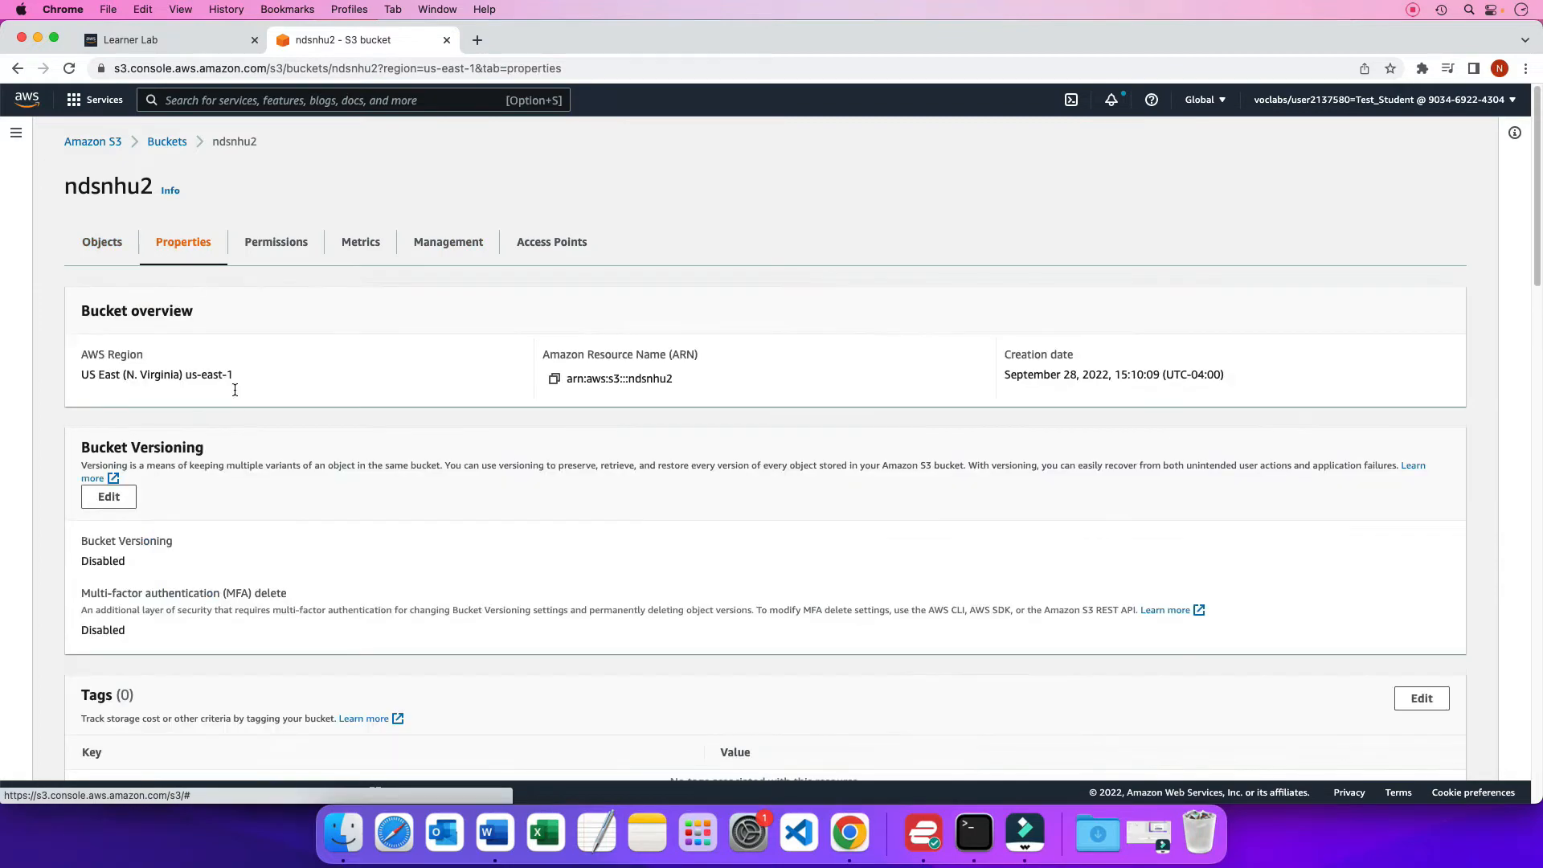
{"action": "scroll", "coordinate": [307, 517], "scroll_direction": "down", "scroll_amount": 15}
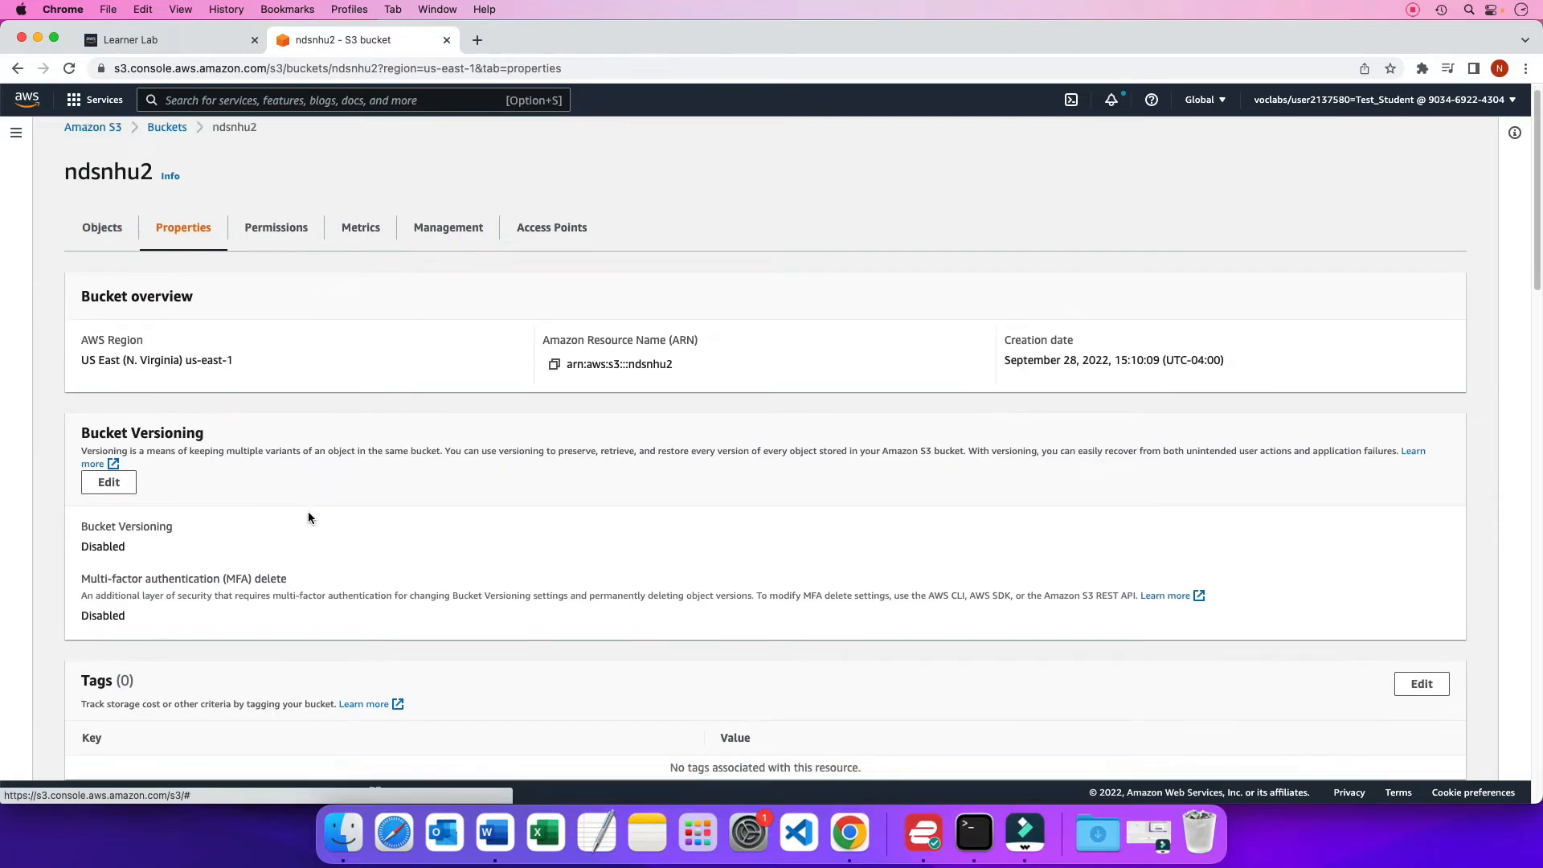
{"action": "scroll", "coordinate": [309, 517], "scroll_direction": "down", "scroll_amount": 3}
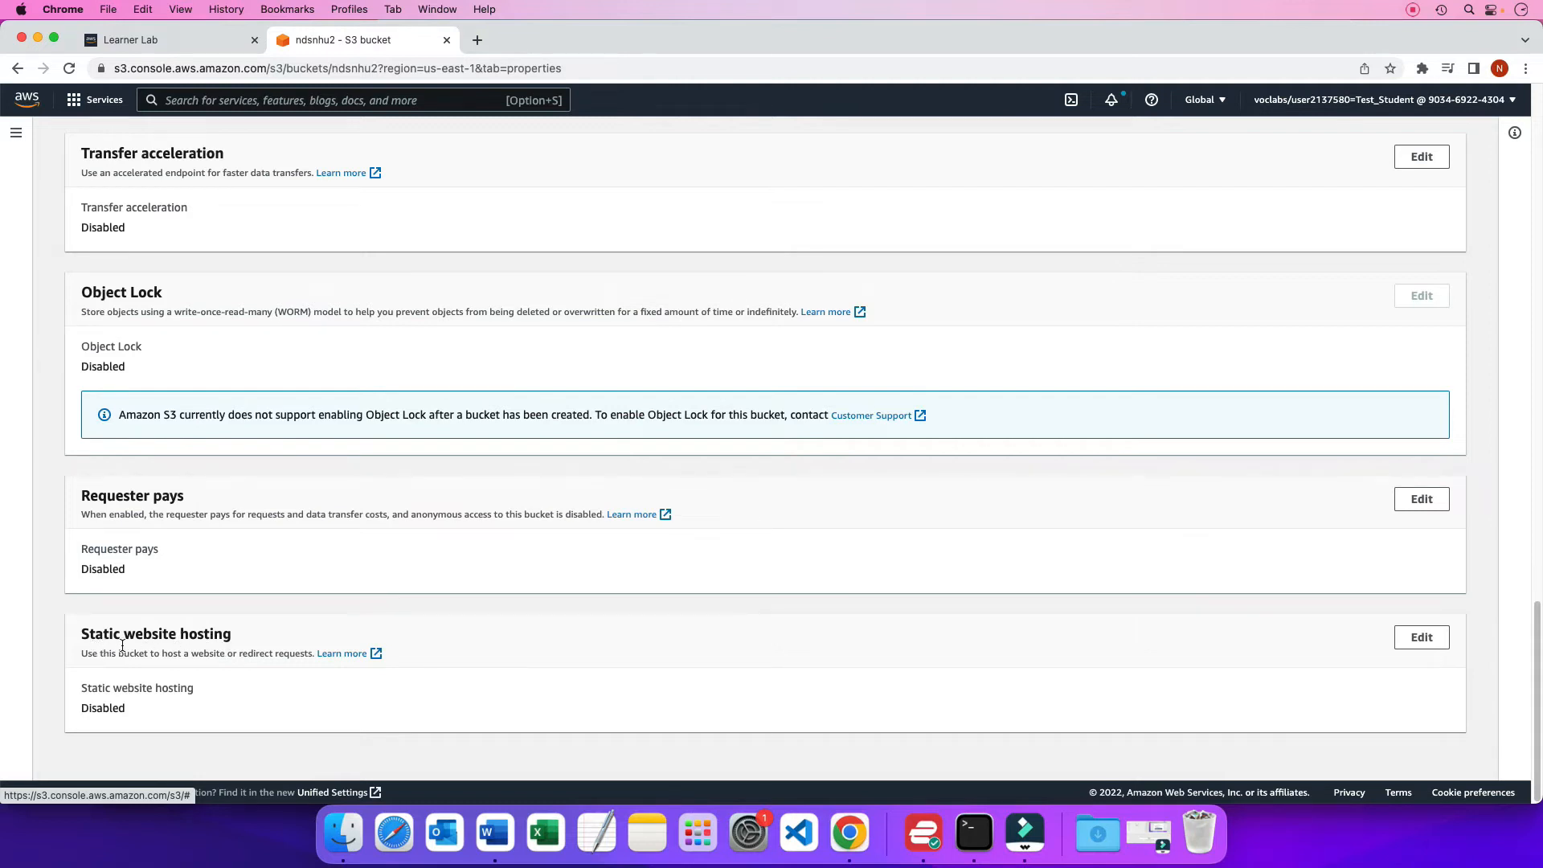
{"action": "left_click", "coordinate": [1422, 638]}
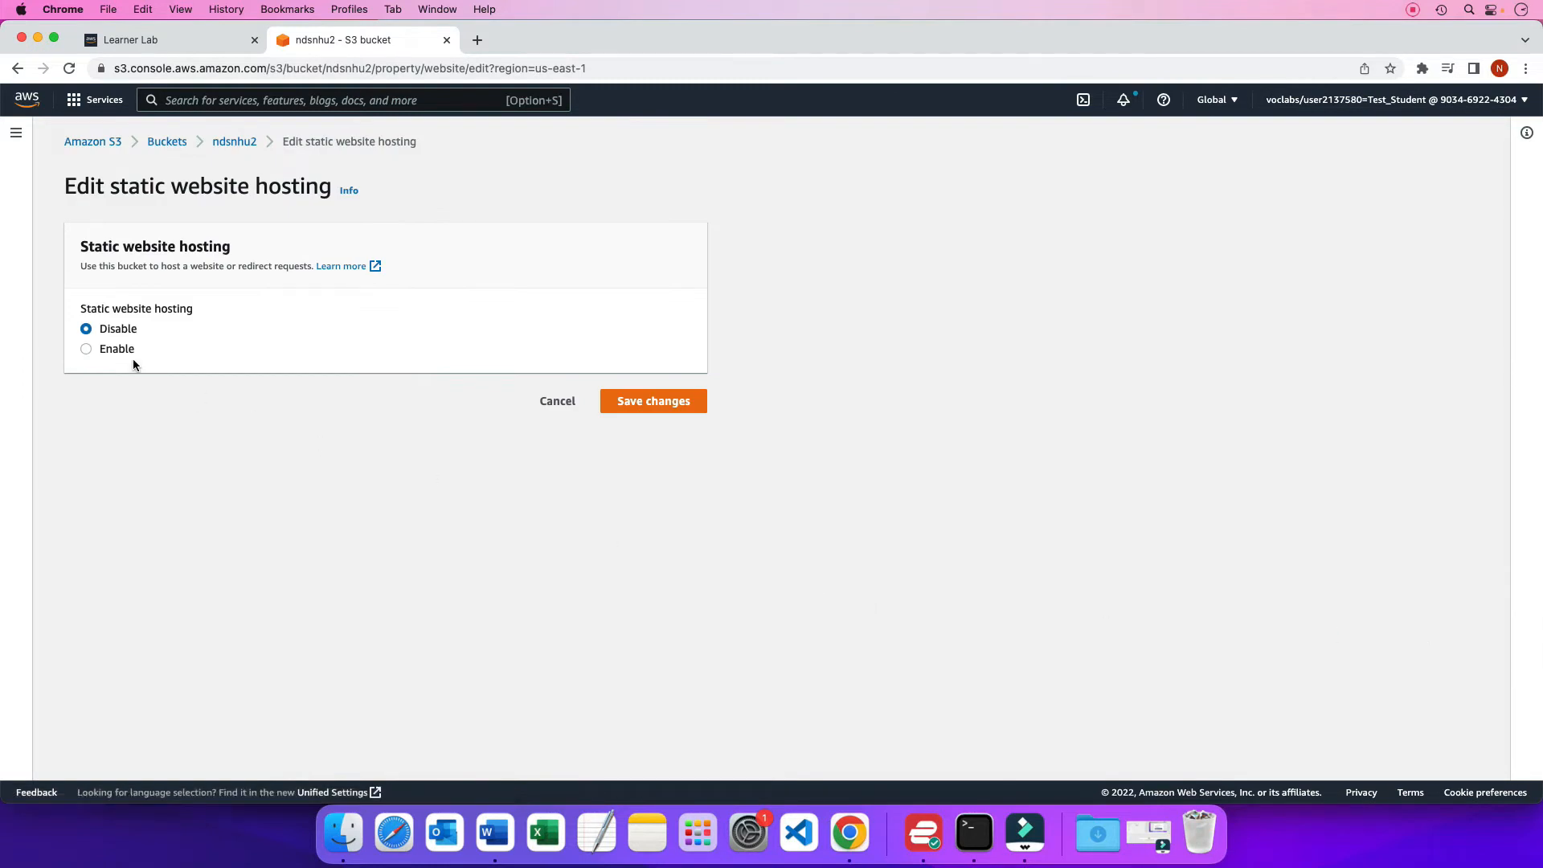
{"action": "left_click", "coordinate": [86, 349]}
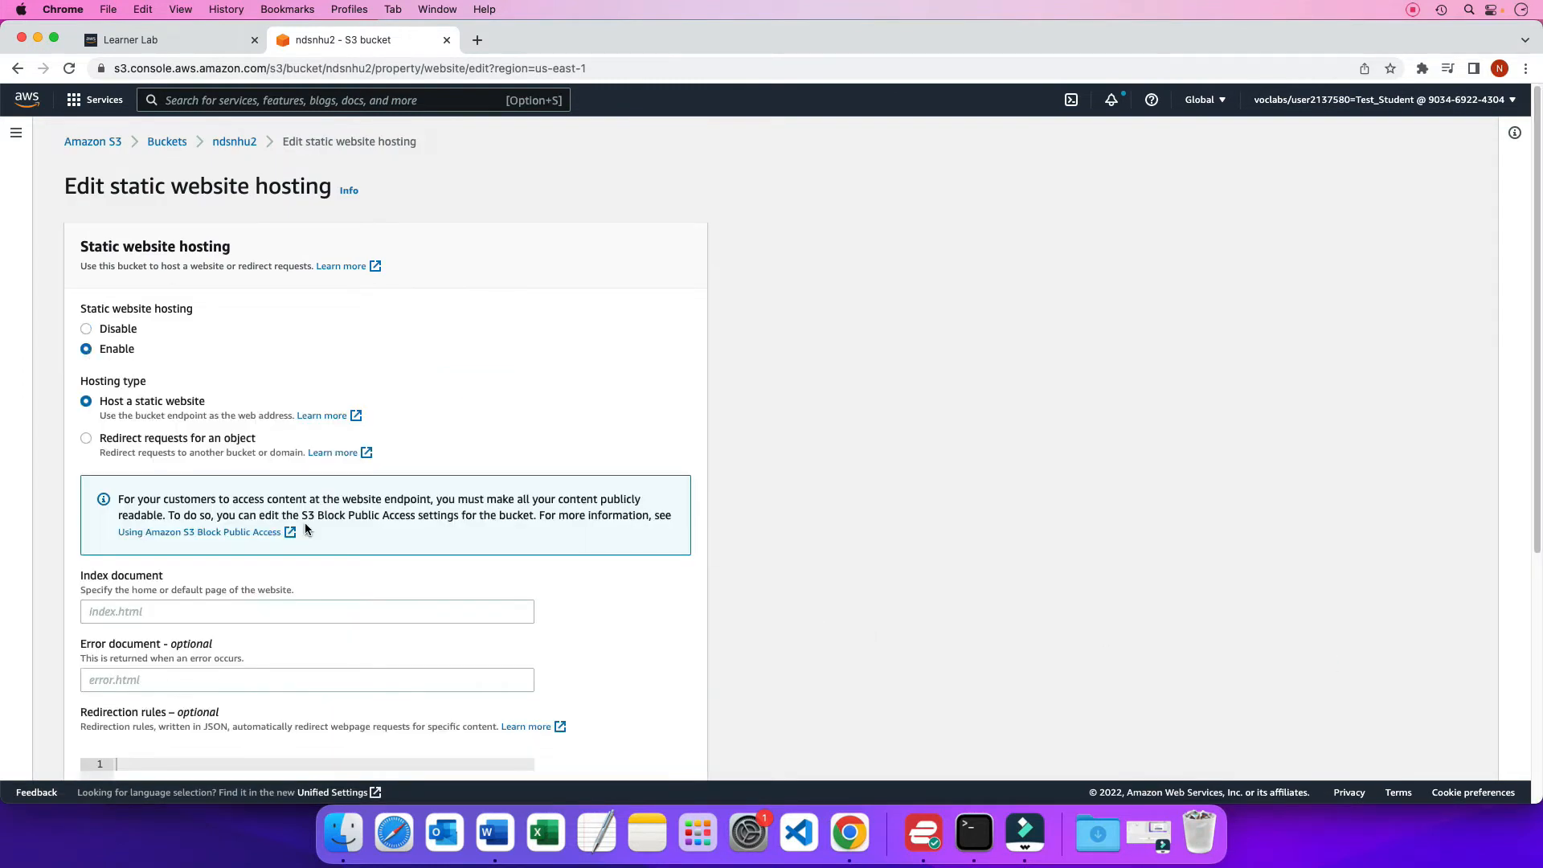
{"action": "scroll", "coordinate": [403, 577], "scroll_direction": "down", "scroll_amount": 5}
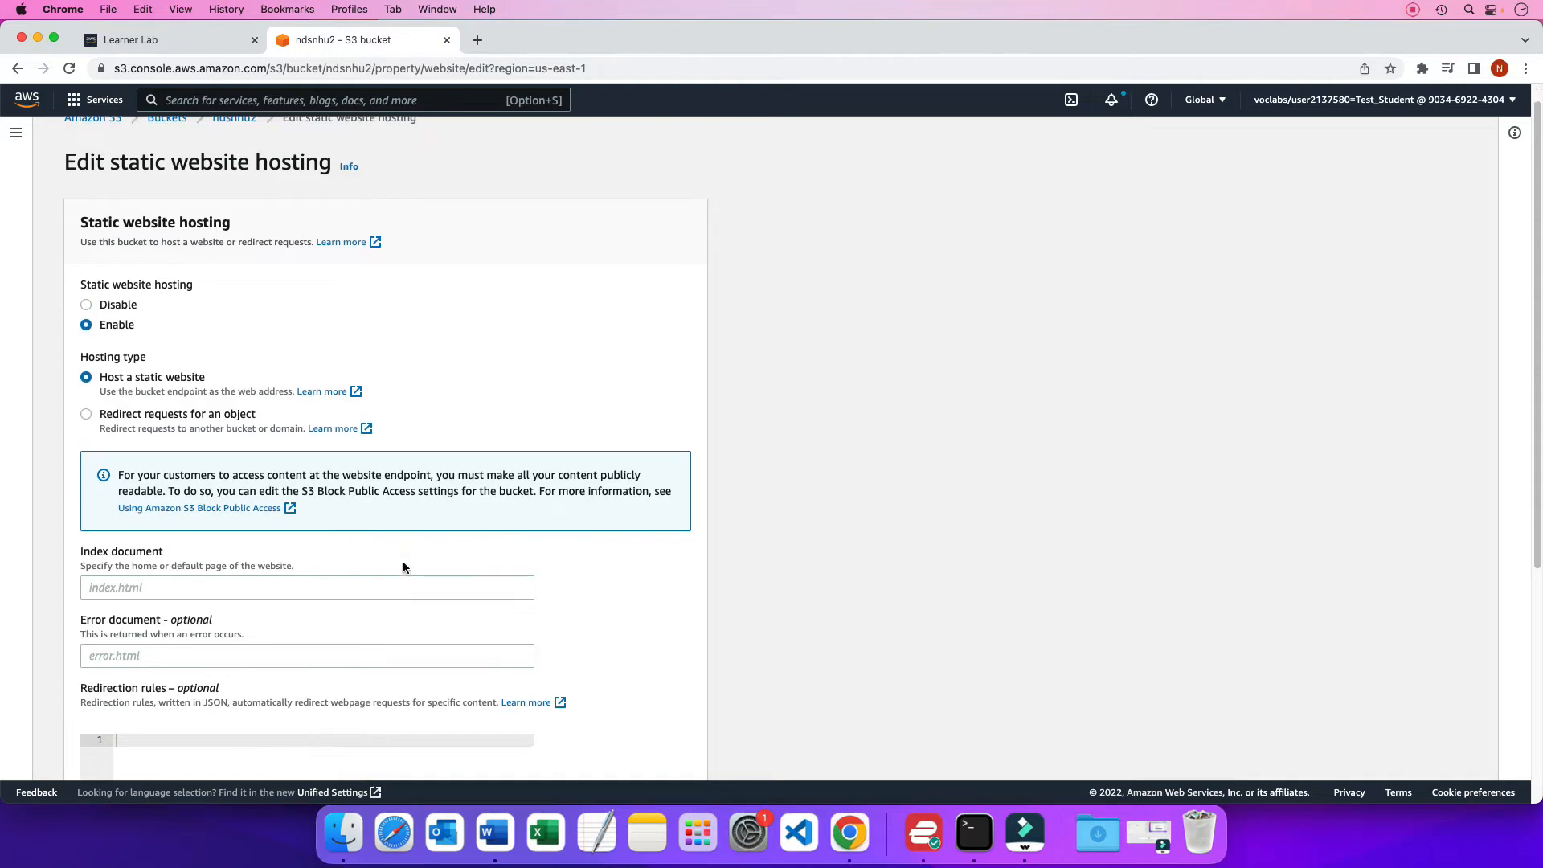
{"action": "scroll", "coordinate": [403, 562], "scroll_direction": "up", "scroll_amount": 3}
{"action": "scroll", "coordinate": [402, 561], "scroll_direction": "up", "scroll_amount": 3}
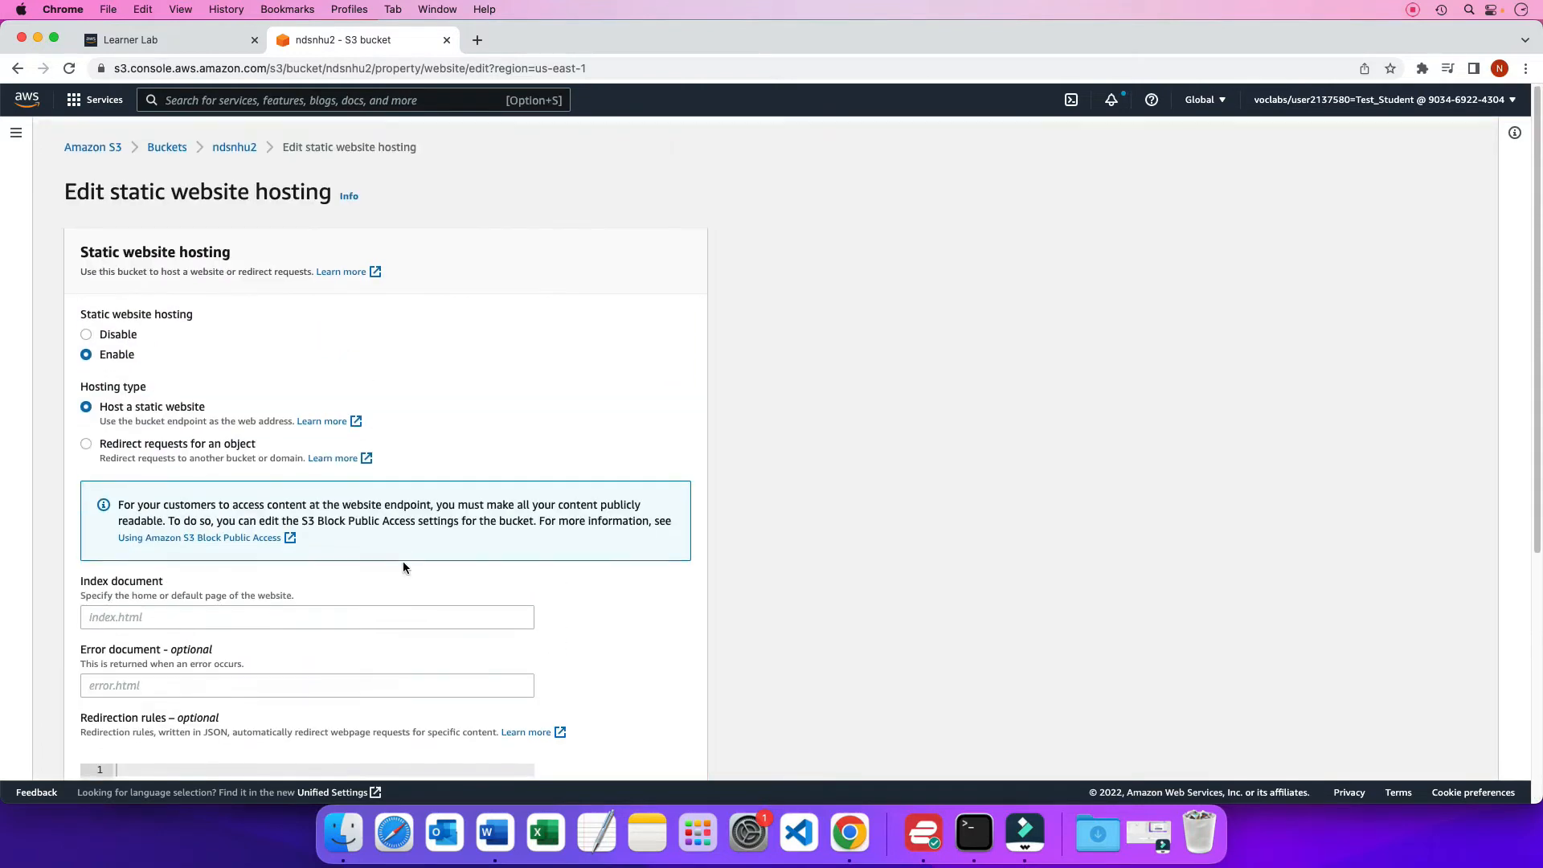
{"action": "scroll", "coordinate": [402, 561], "scroll_direction": "down", "scroll_amount": 2}
{"action": "scroll", "coordinate": [403, 568], "scroll_direction": "down", "scroll_amount": 4}
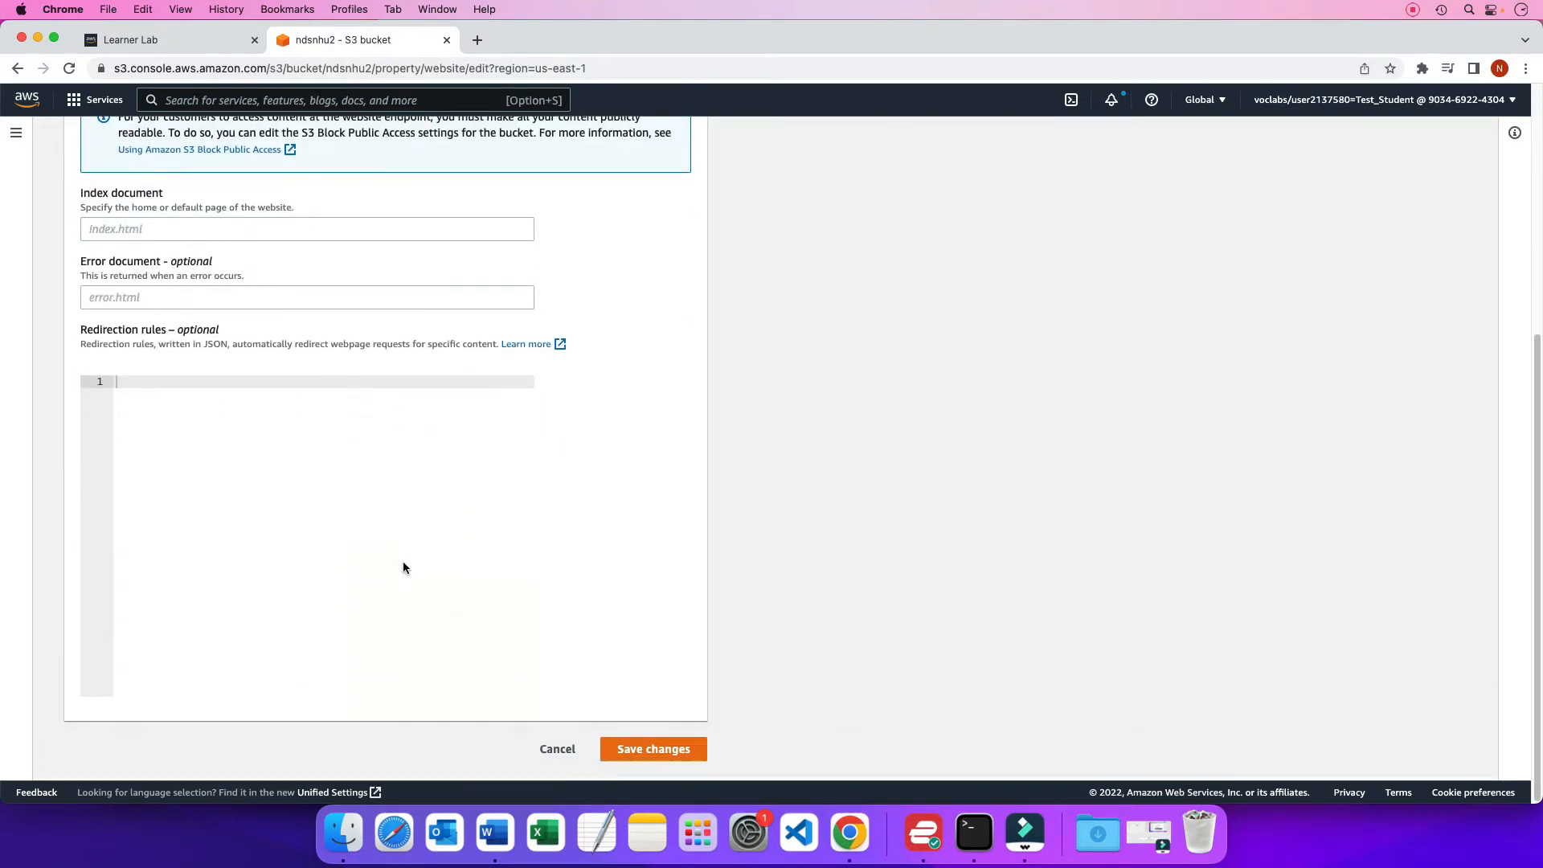
{"action": "left_click", "coordinate": [673, 753]}
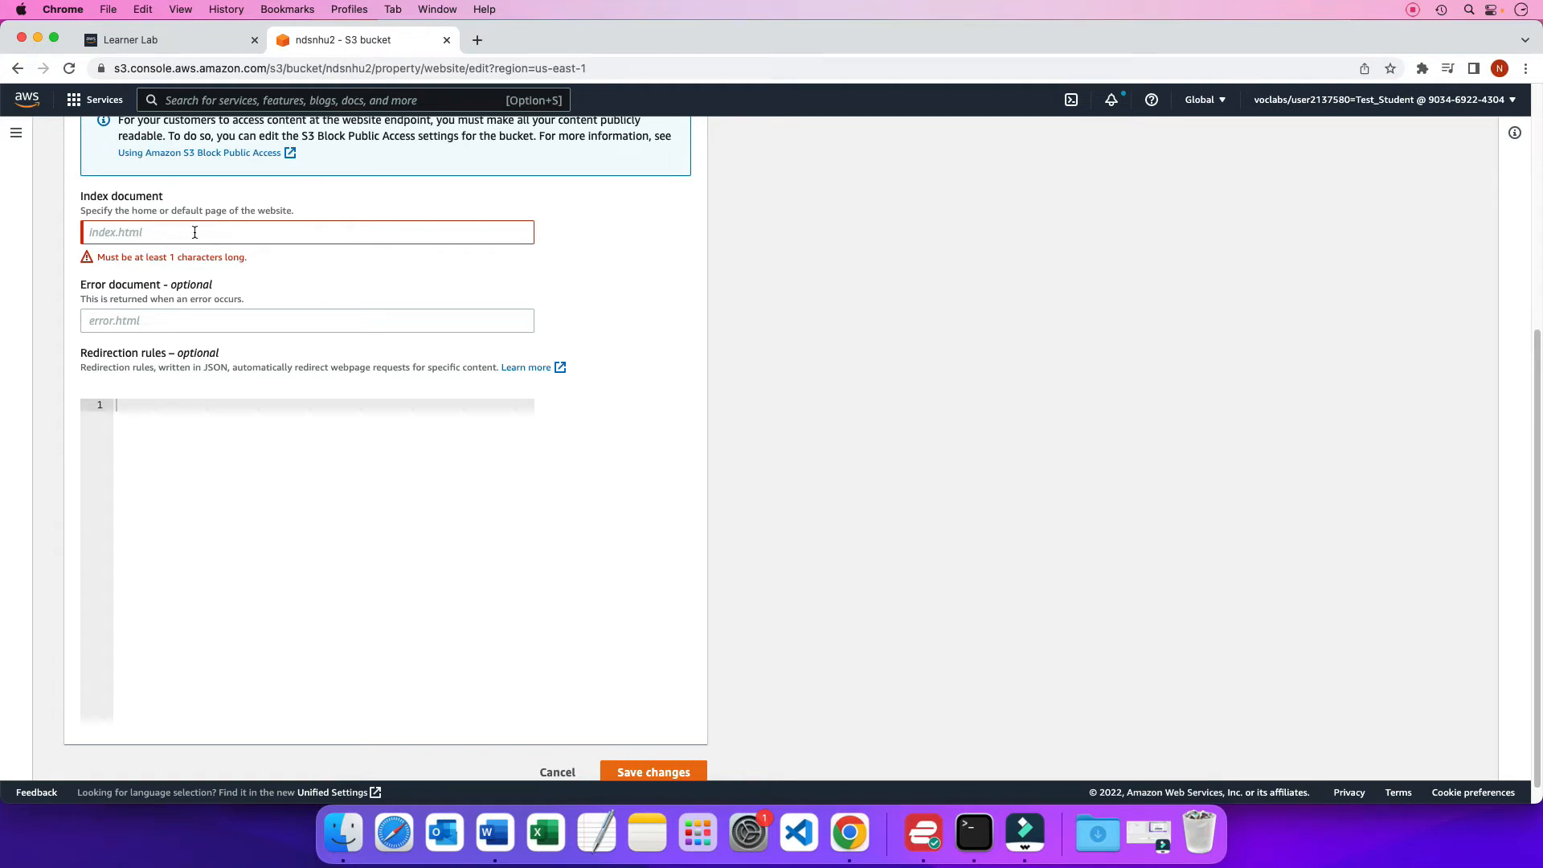
Switch to Finder and look up the HTML index file's name in the learn-angular-from-scratch folder
{"action": "key", "text": "super+Tab"}
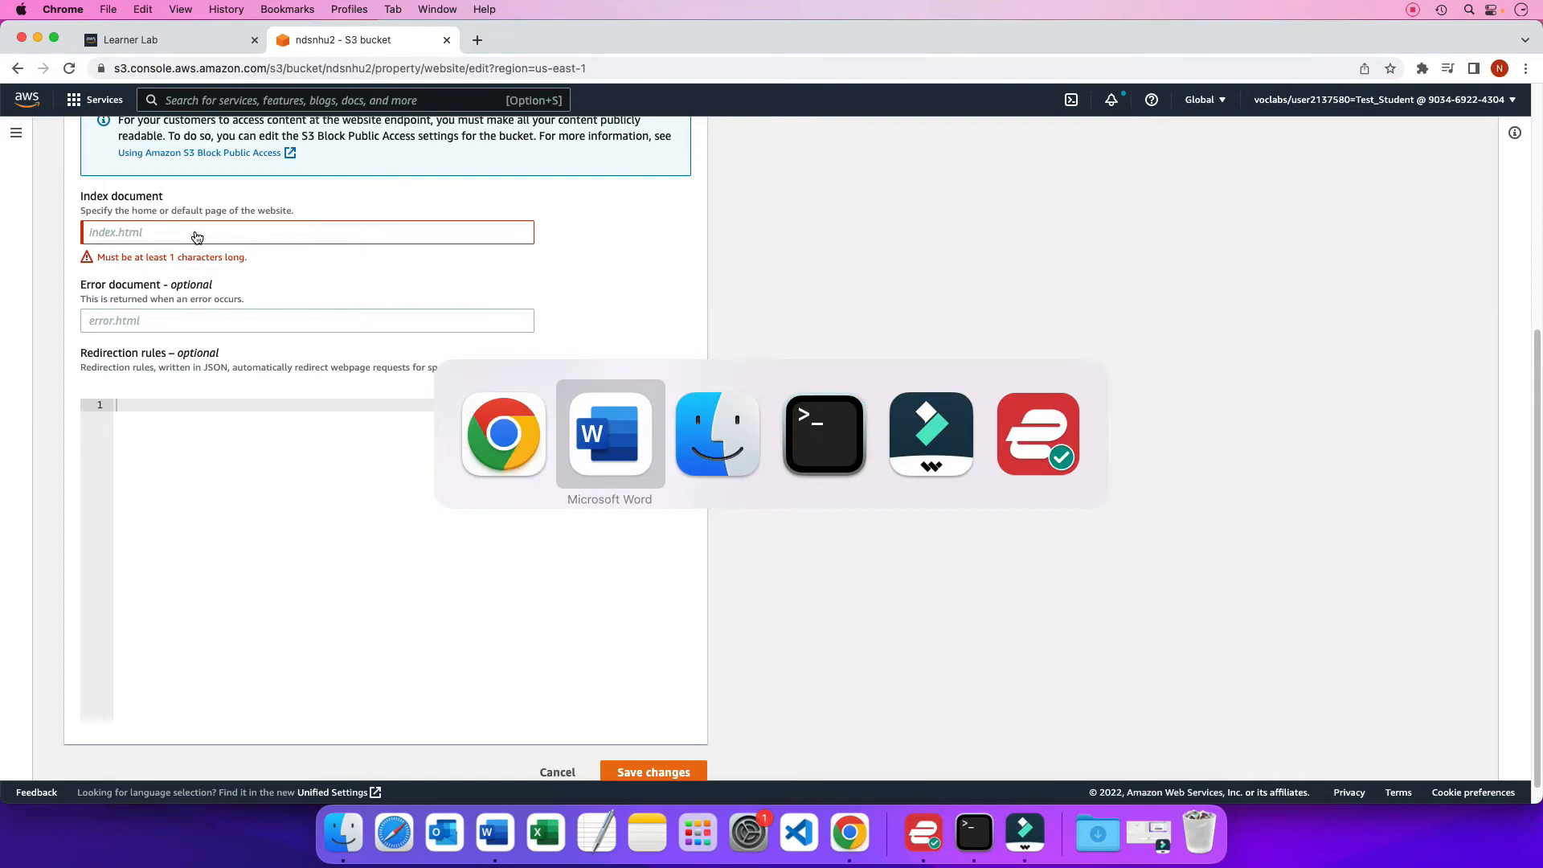
{"action": "key", "text": "super+Tab"}
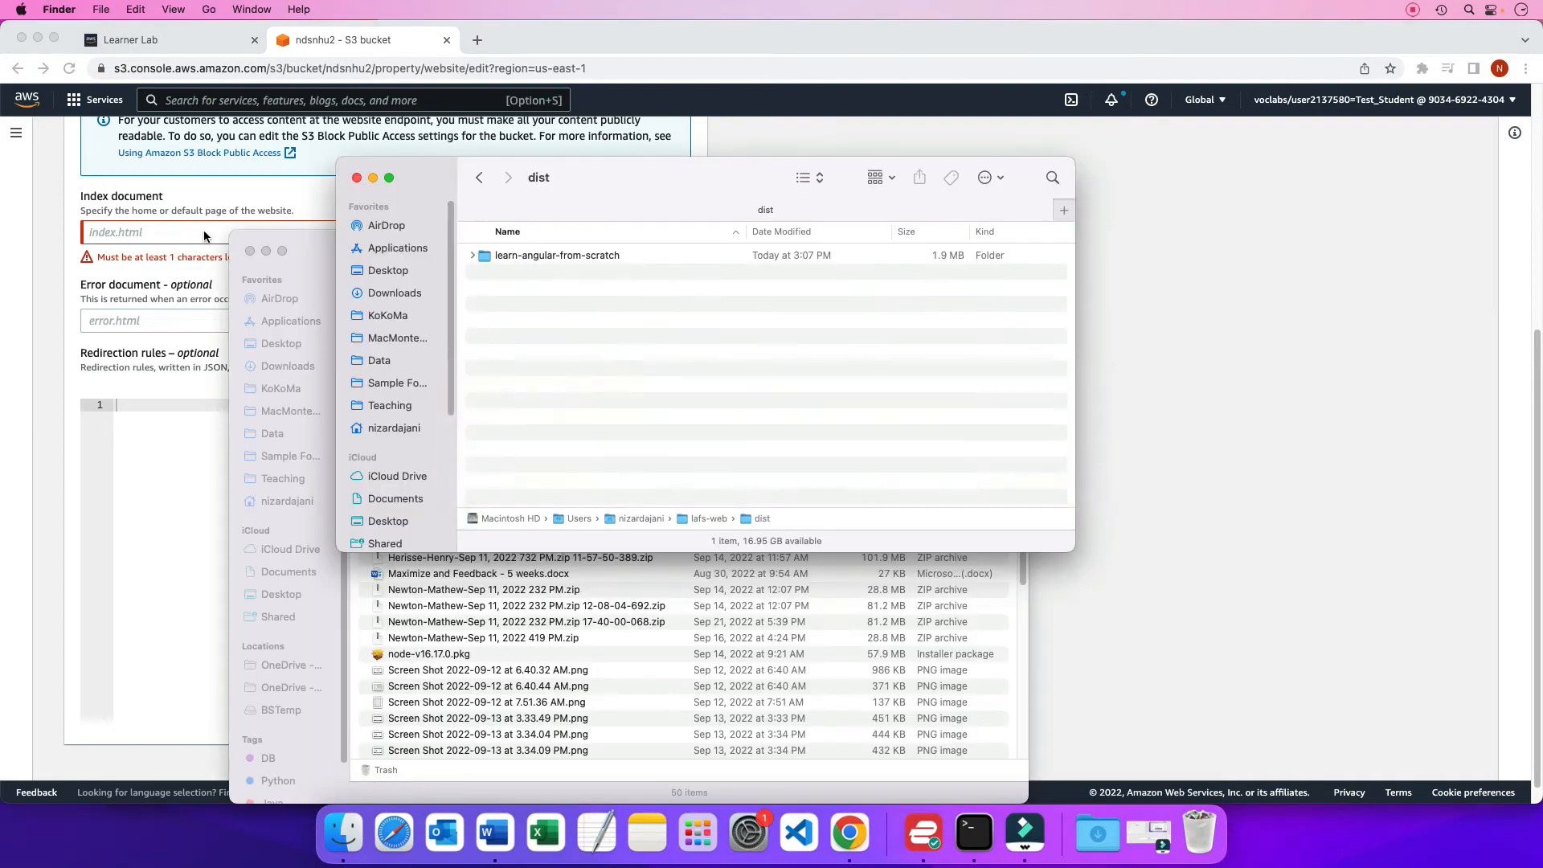
{"action": "double_click", "coordinate": [563, 254]}
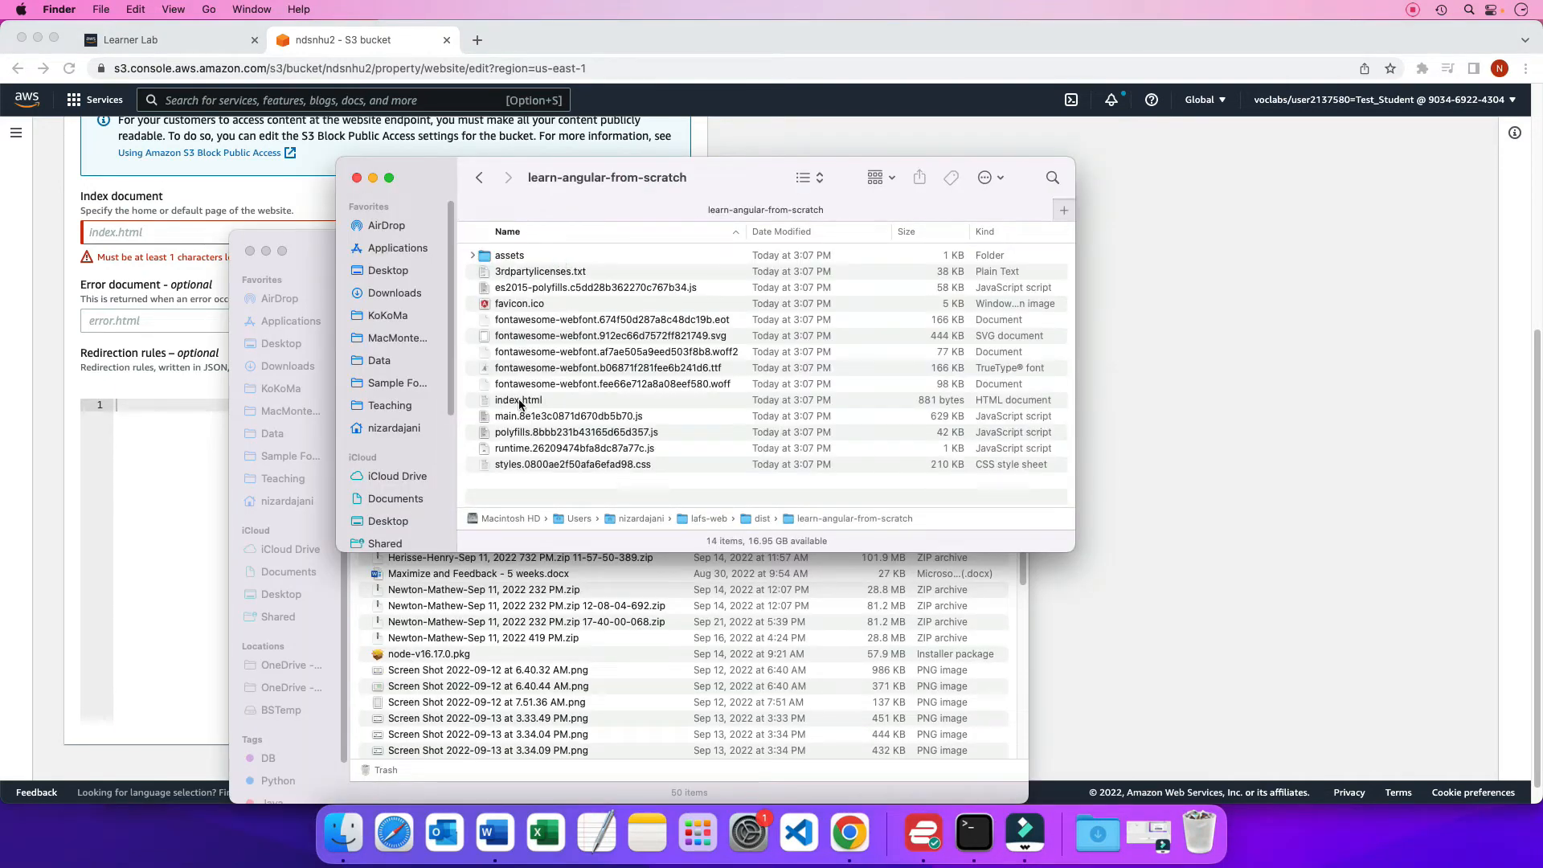
{"action": "left_click", "coordinate": [519, 402]}
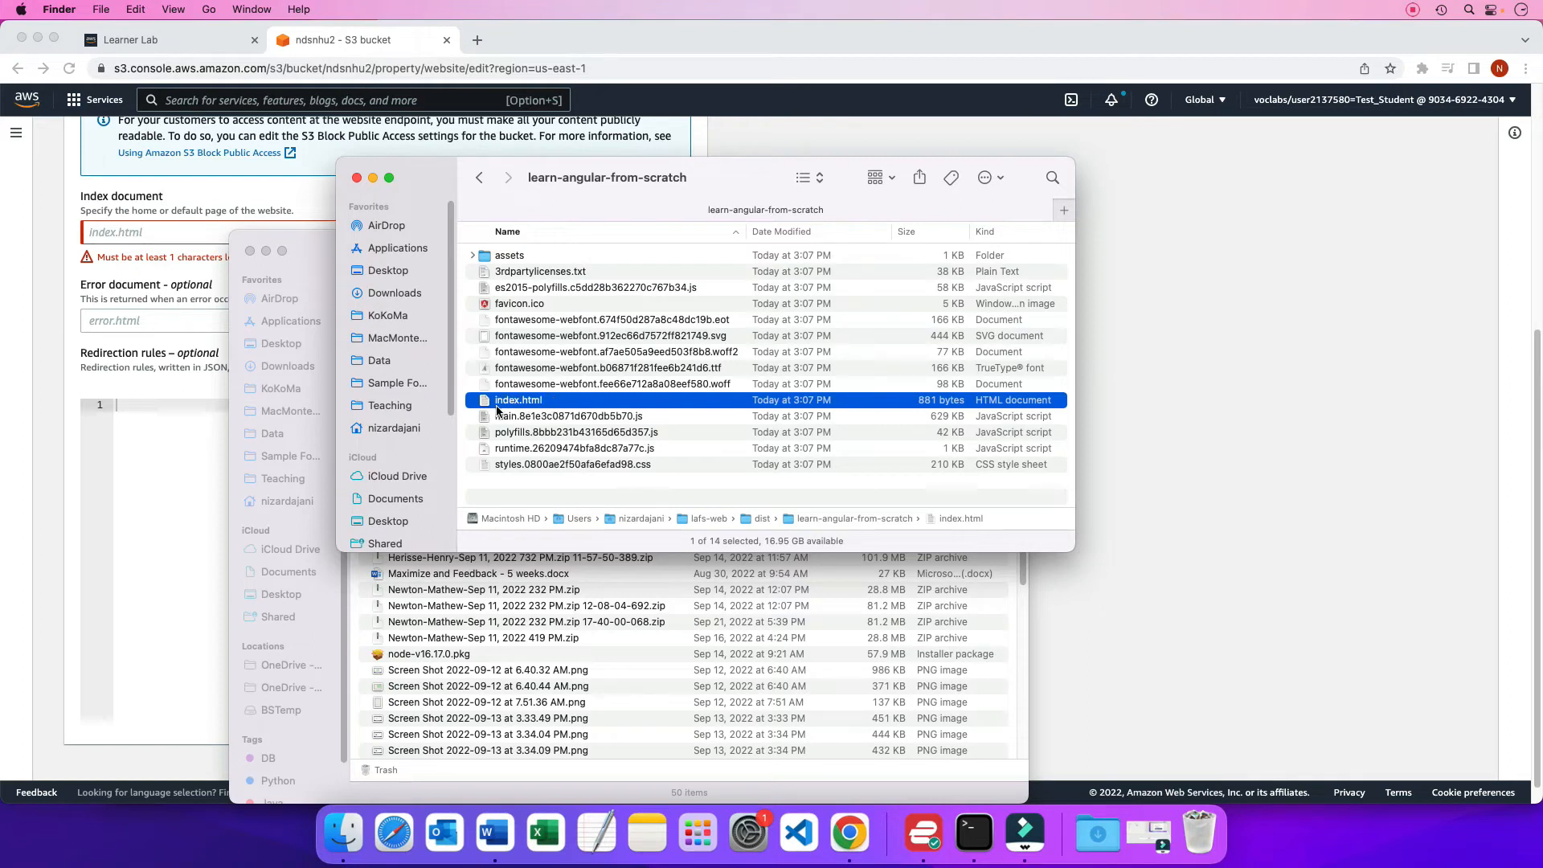
Switch back to Chrome, set the index document to index.html and save the static website hosting settings
{"action": "left_click", "coordinate": [144, 232]}
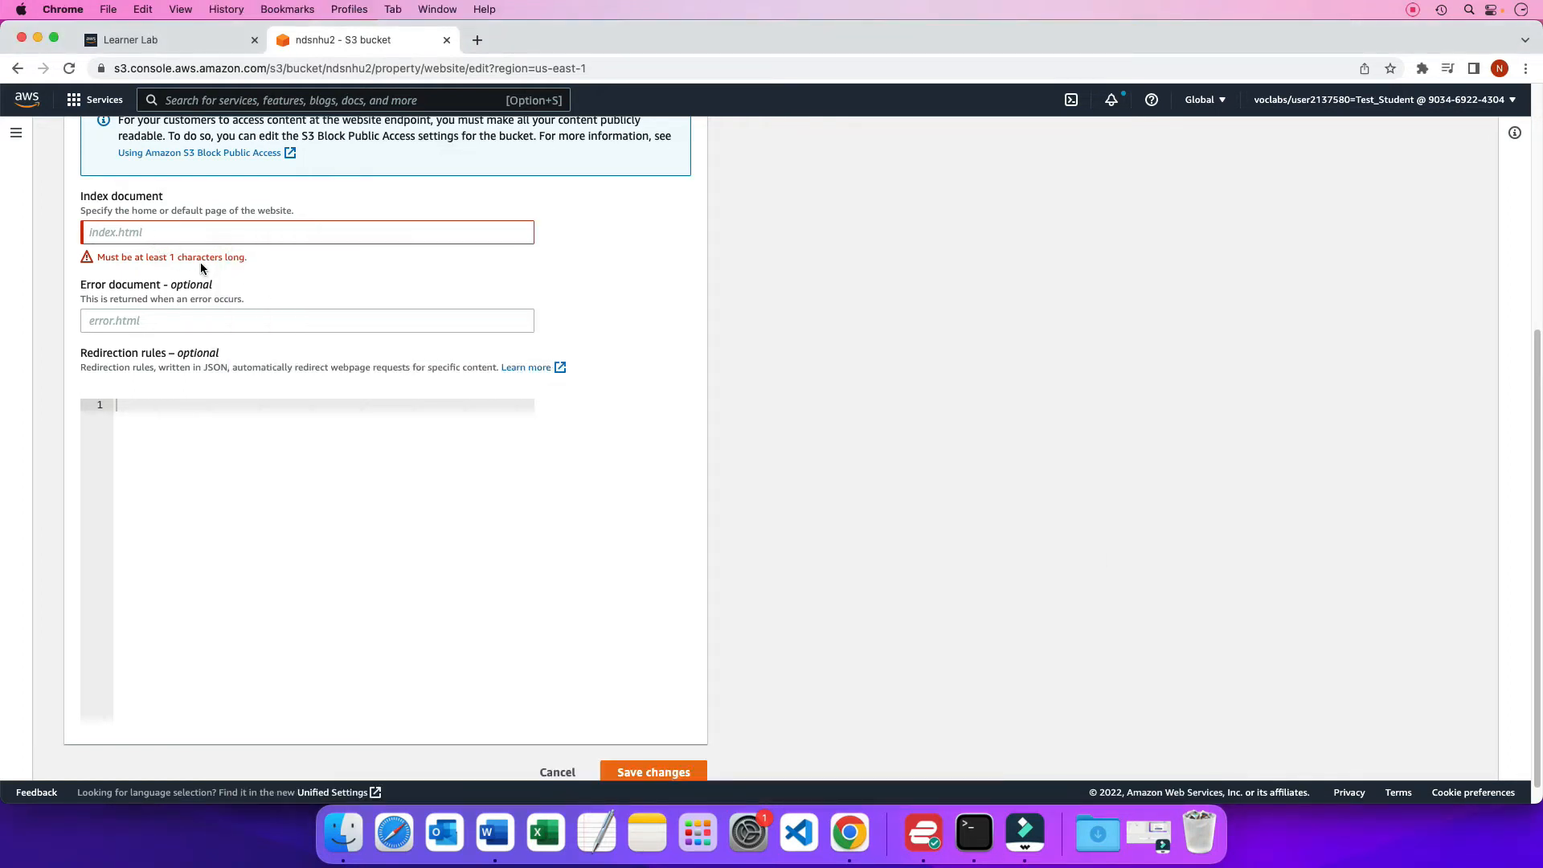
{"action": "left_click", "coordinate": [165, 233]}
{"action": "type", "text": "in"}
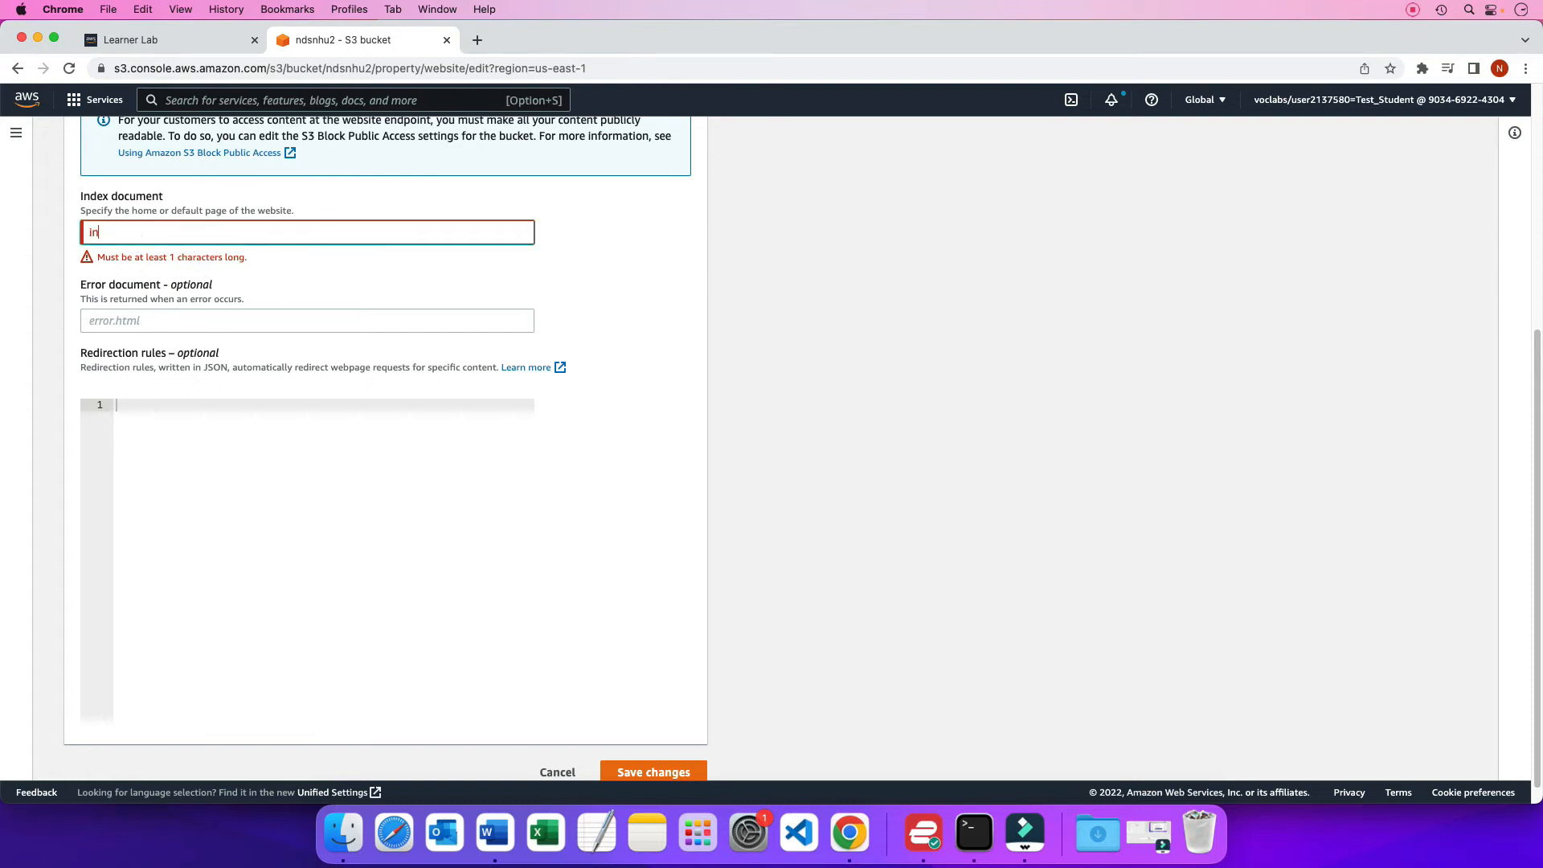
{"action": "type", "text": "dex.html"}
{"action": "left_click", "coordinate": [651, 772]}
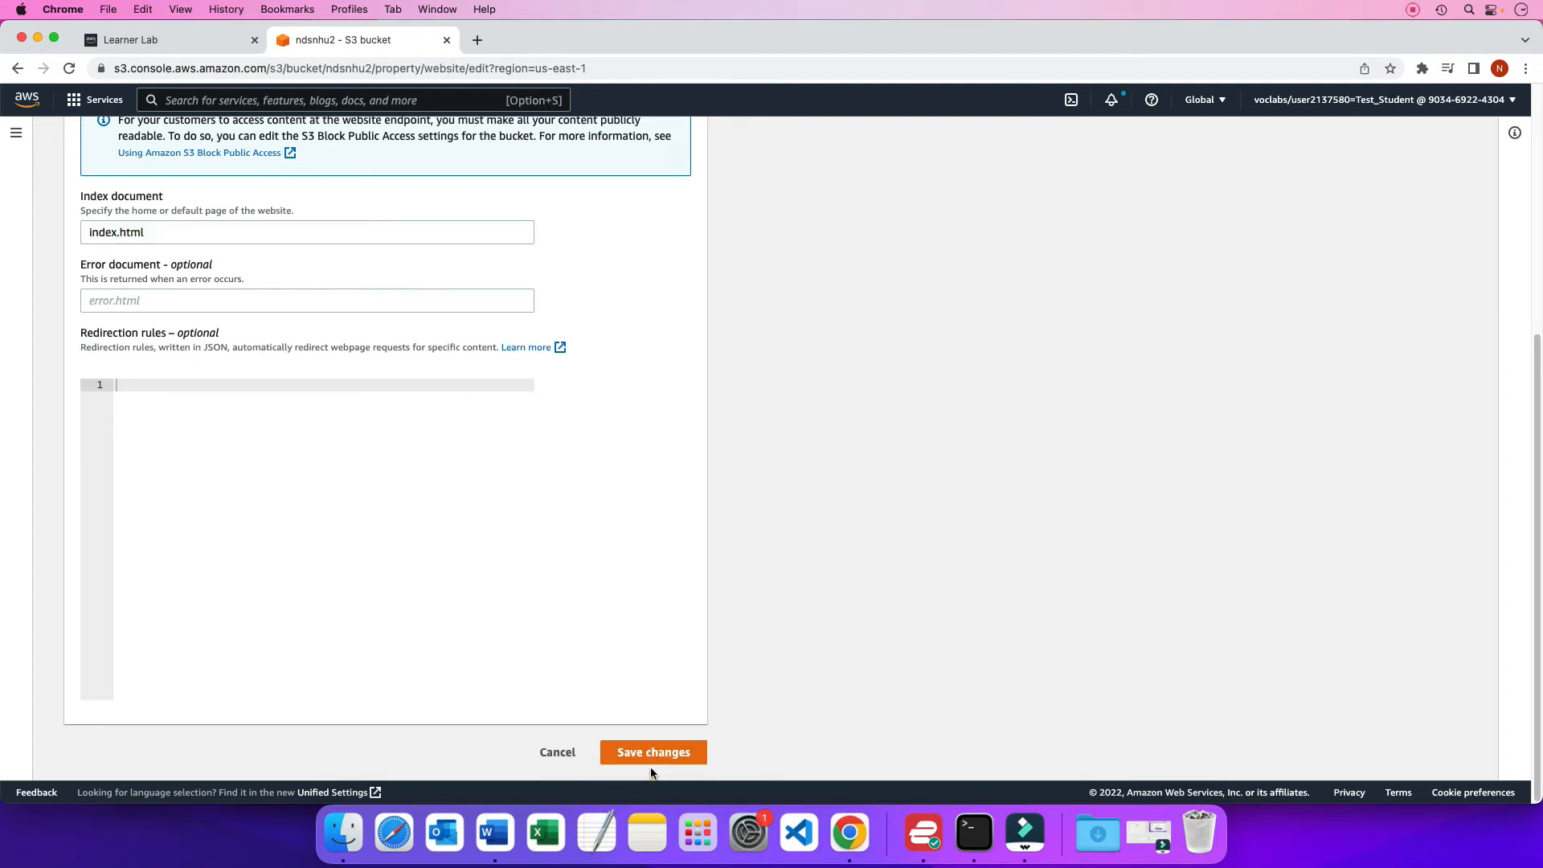
{"action": "left_click", "coordinate": [647, 753]}
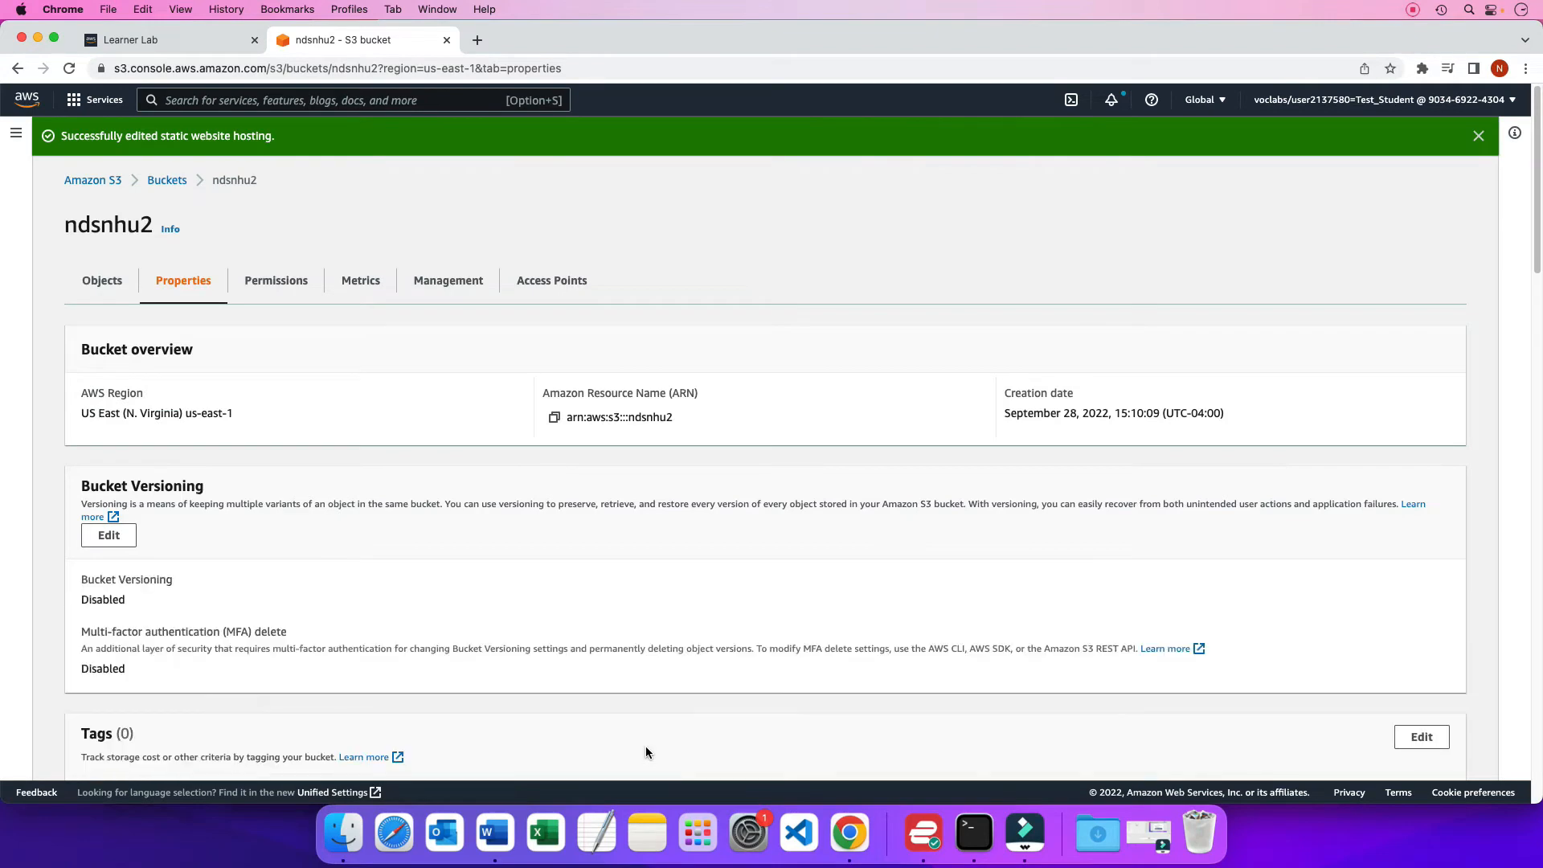
Test the bucket website endpoint listed under static website hosting, and return to the ndsnhu2 bucket page
{"action": "scroll", "coordinate": [592, 617], "scroll_direction": "down", "scroll_amount": 20}
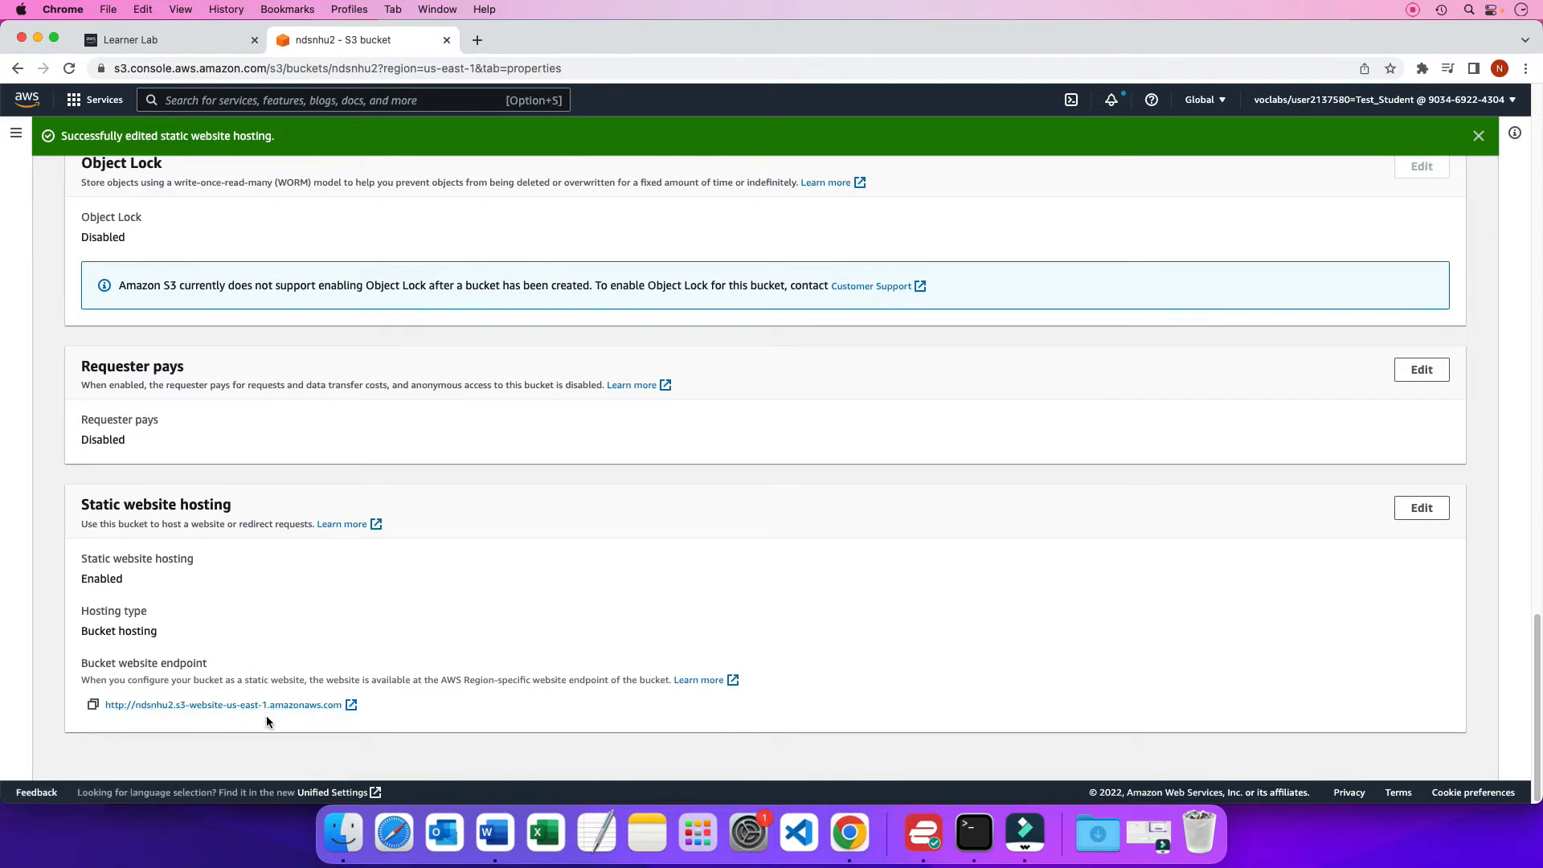
{"action": "left_click", "coordinate": [287, 705]}
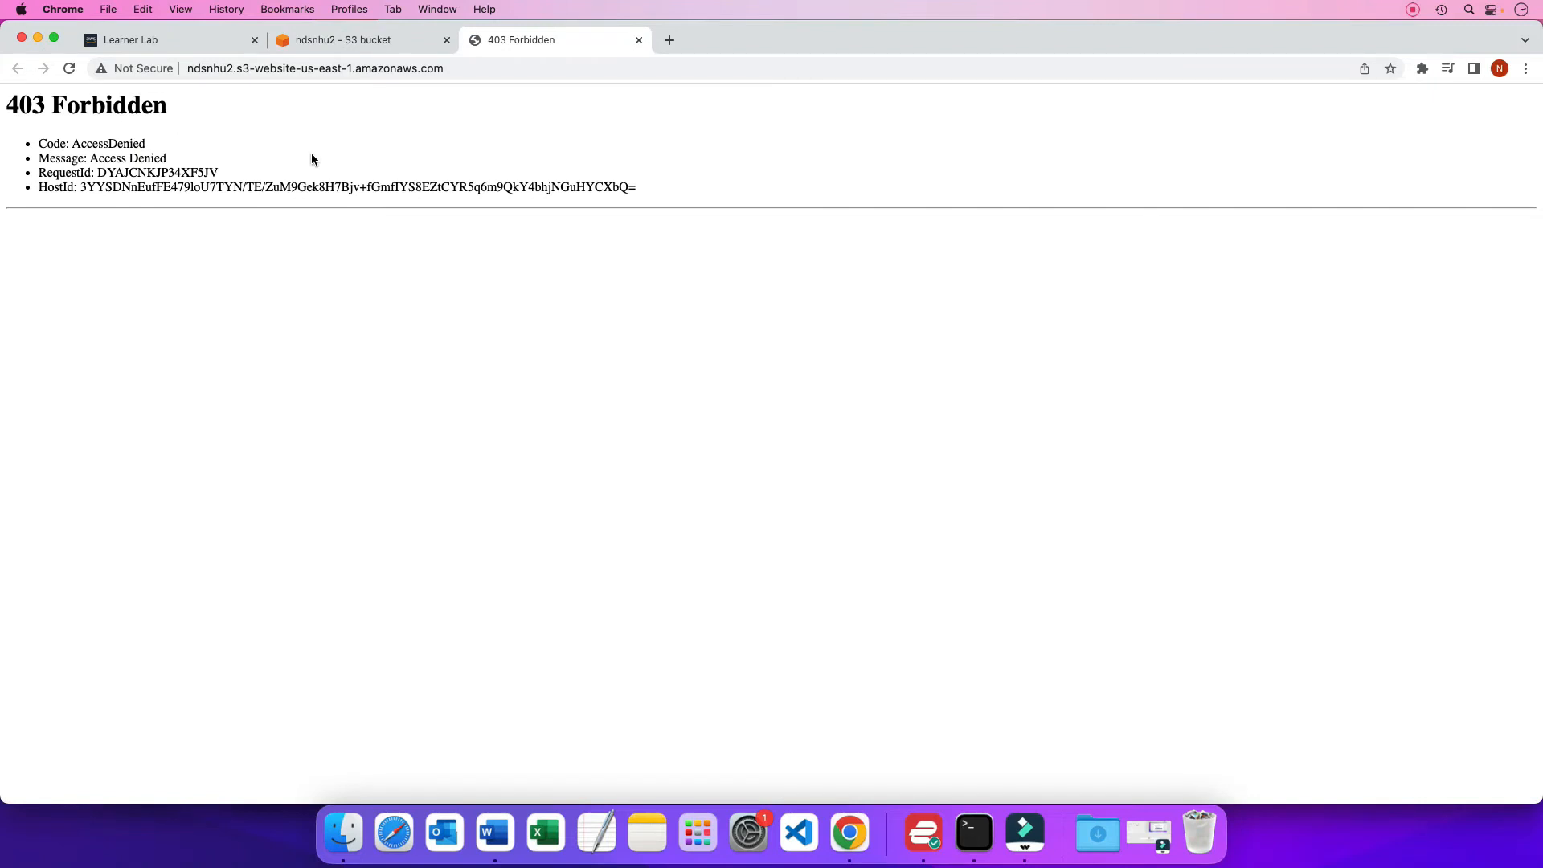
{"action": "left_click", "coordinate": [391, 41]}
Turn off Block all public access in the ndsnhu2 bucket's permissions, save, and approve the change with the word confirm
{"action": "scroll", "coordinate": [330, 321], "scroll_direction": "up", "scroll_amount": 15}
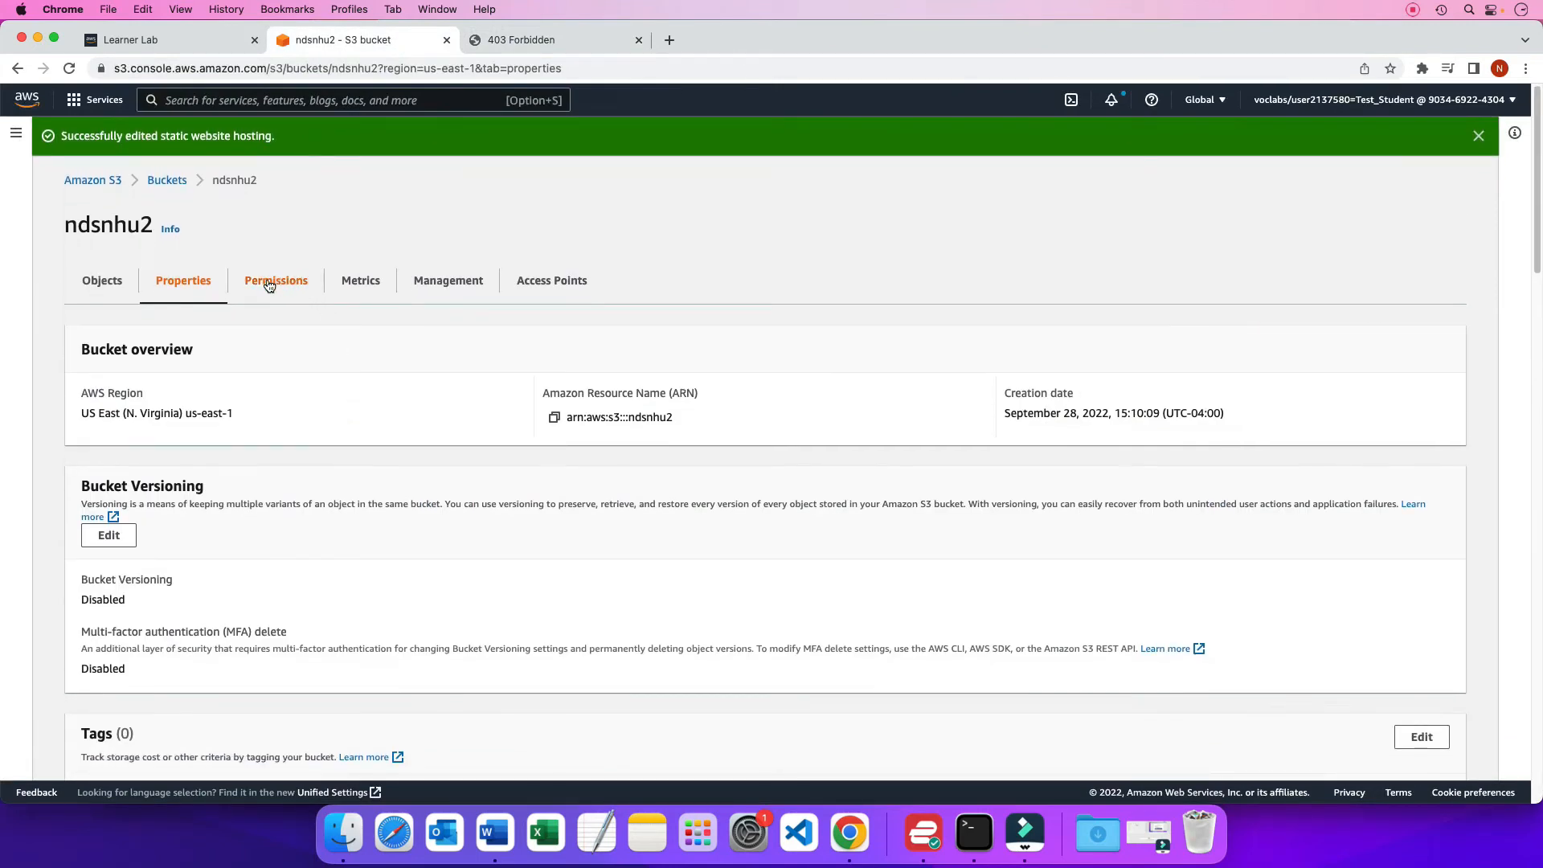
{"action": "left_click", "coordinate": [277, 283]}
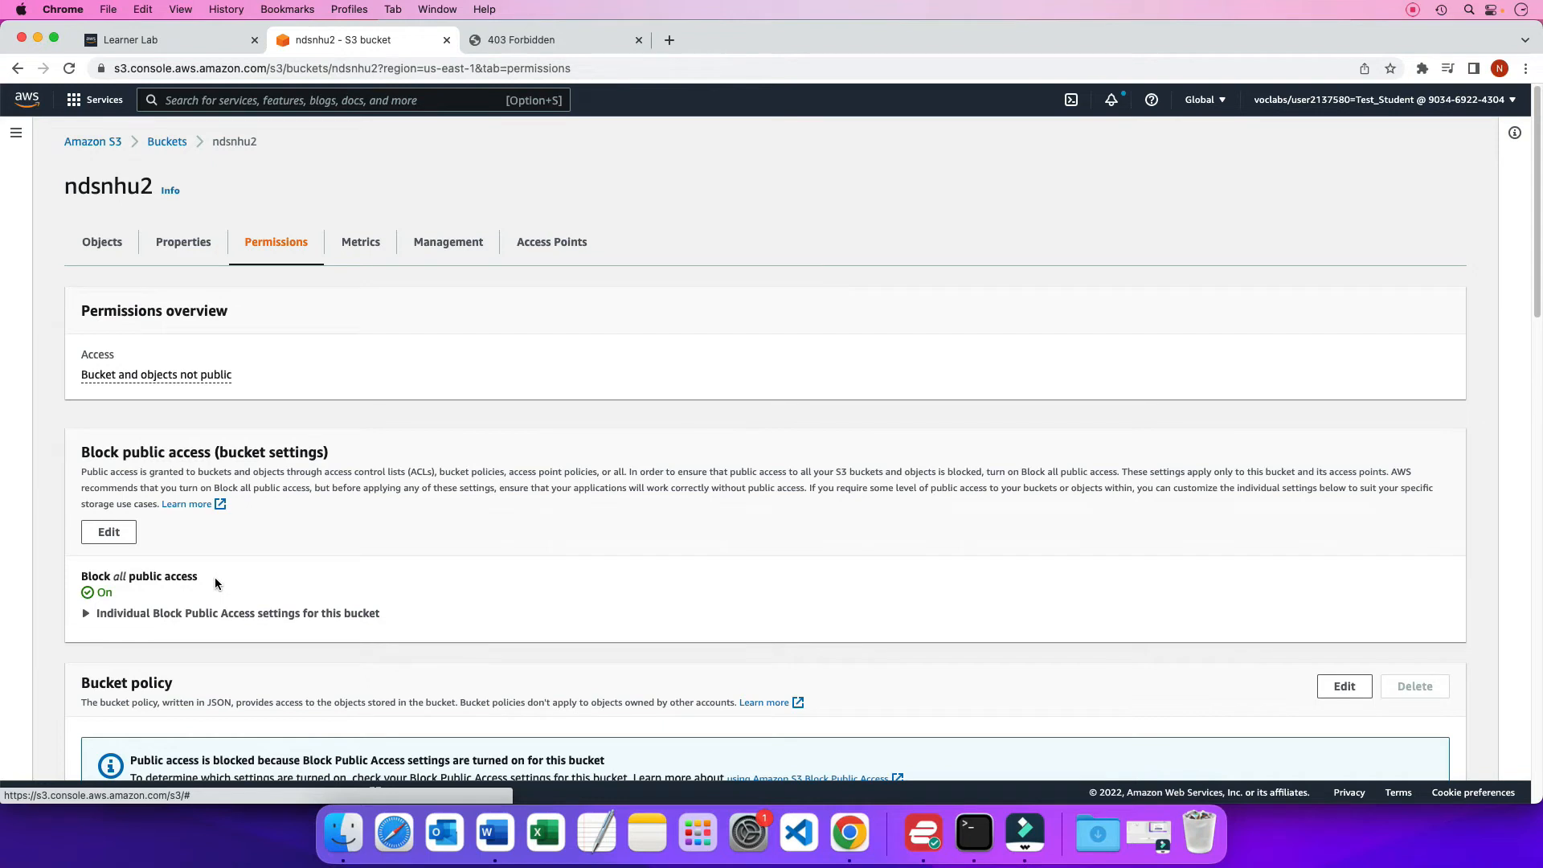
{"action": "left_click", "coordinate": [116, 535]}
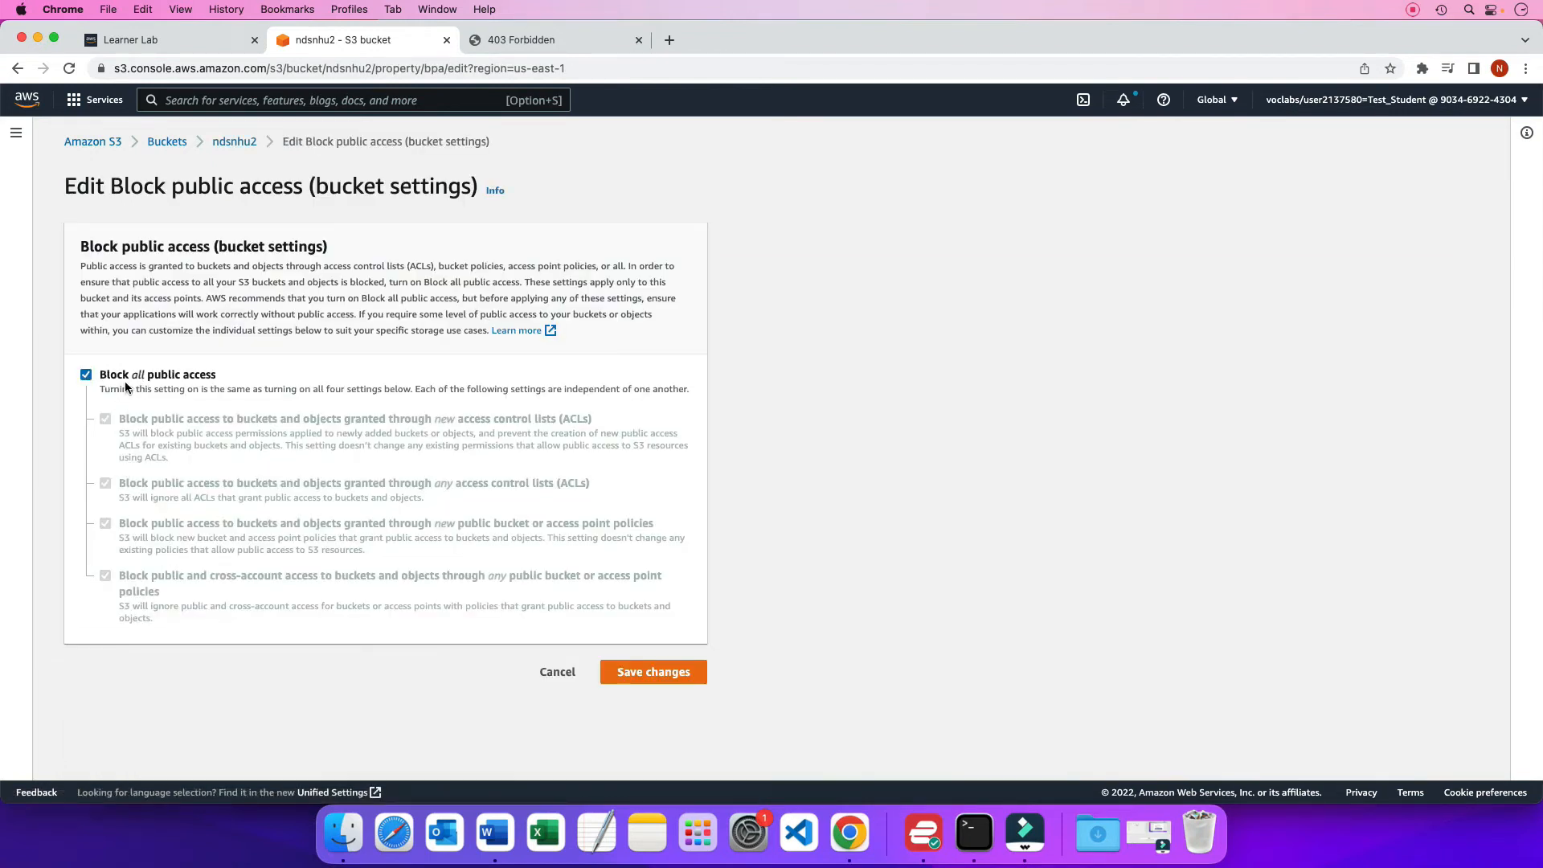
{"action": "left_click", "coordinate": [86, 376]}
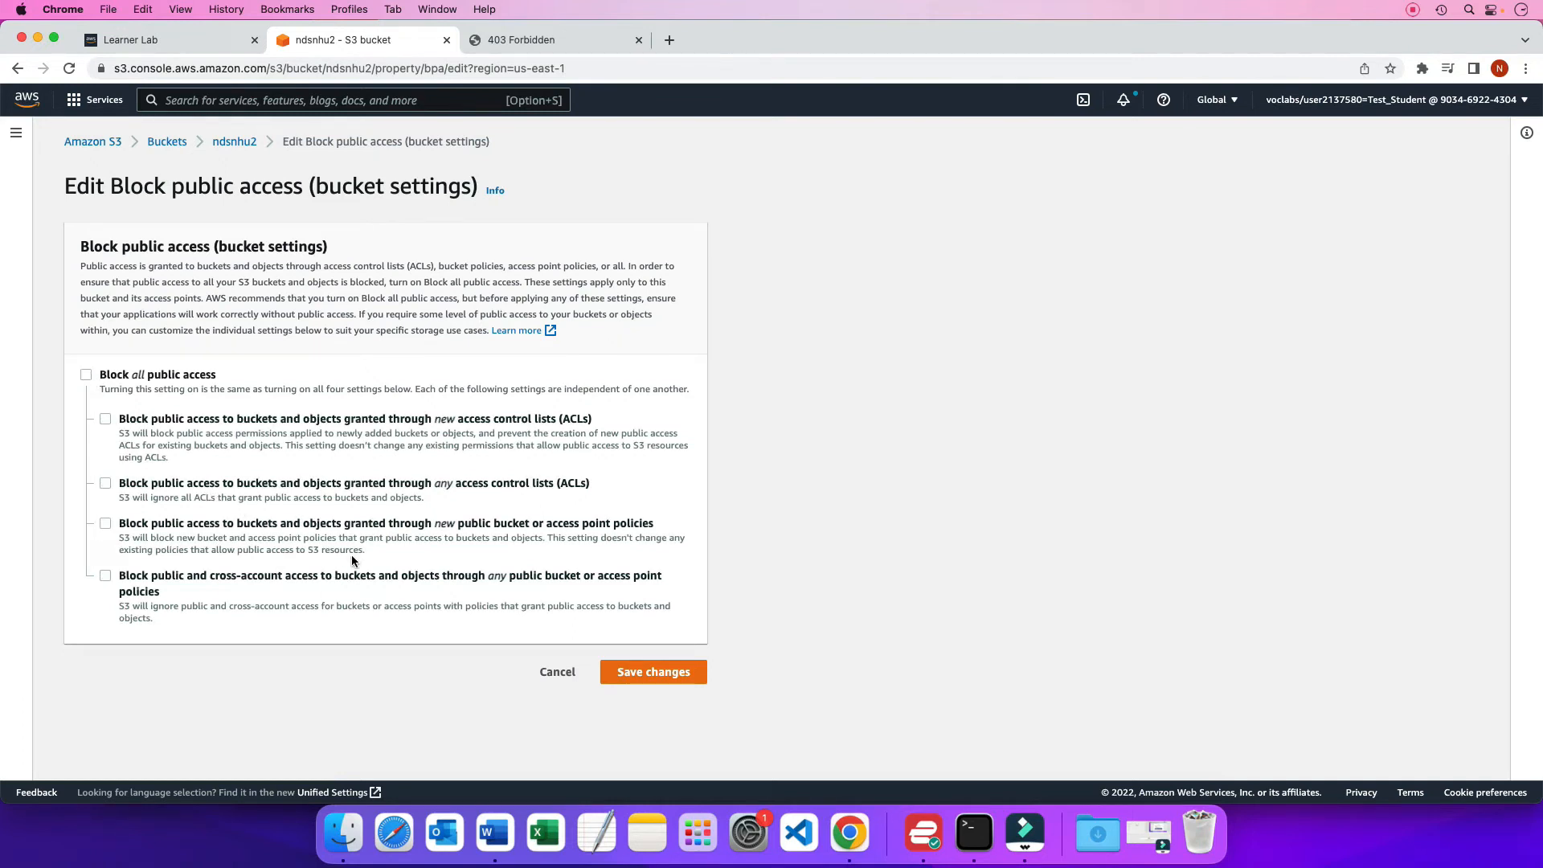
{"action": "left_click", "coordinate": [653, 672]}
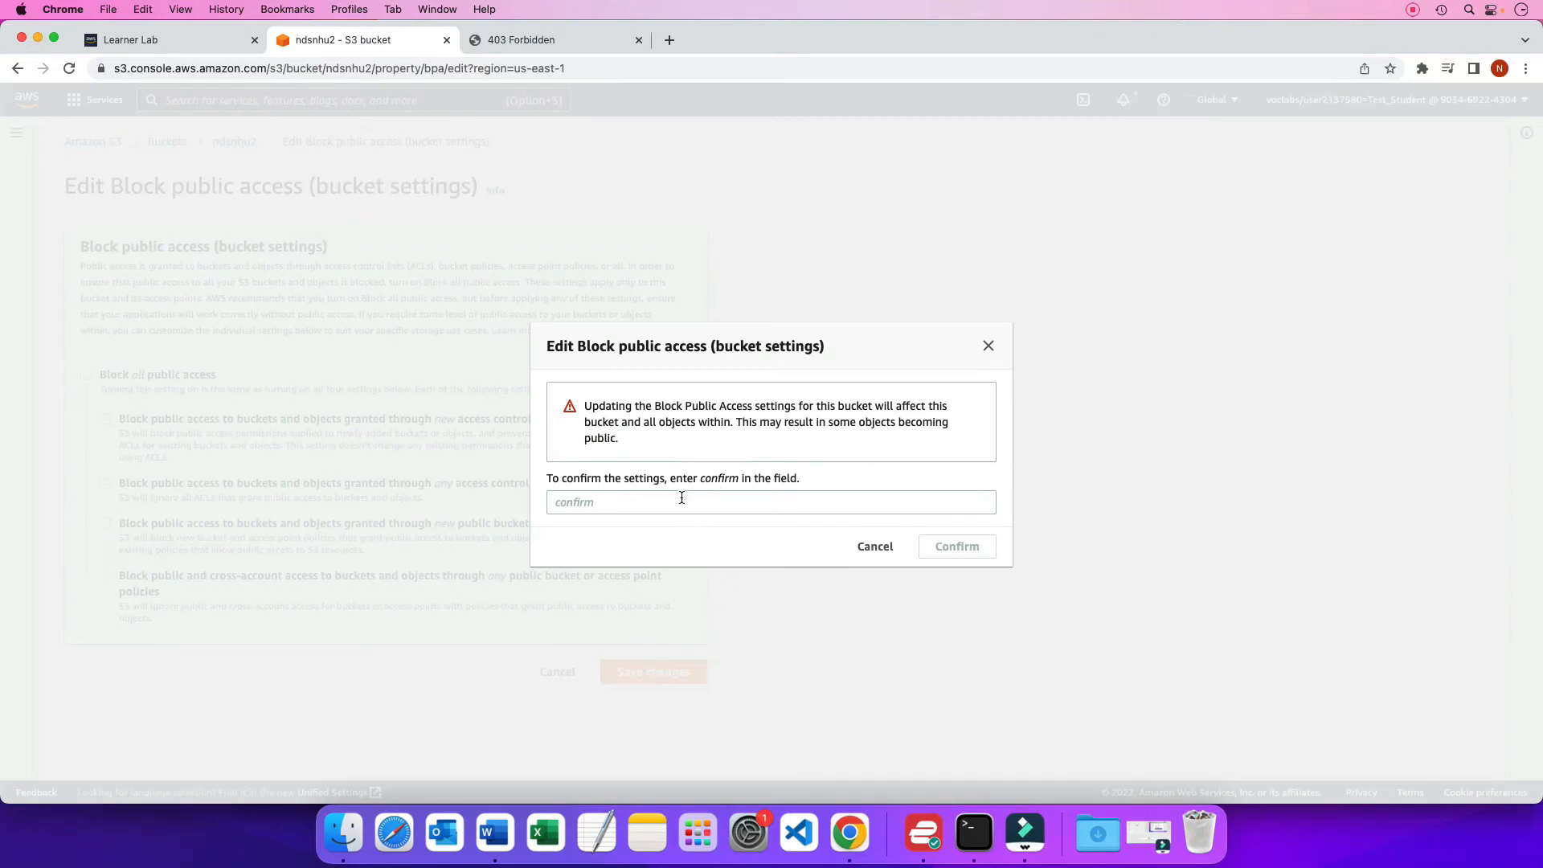
{"action": "left_click", "coordinate": [651, 504]}
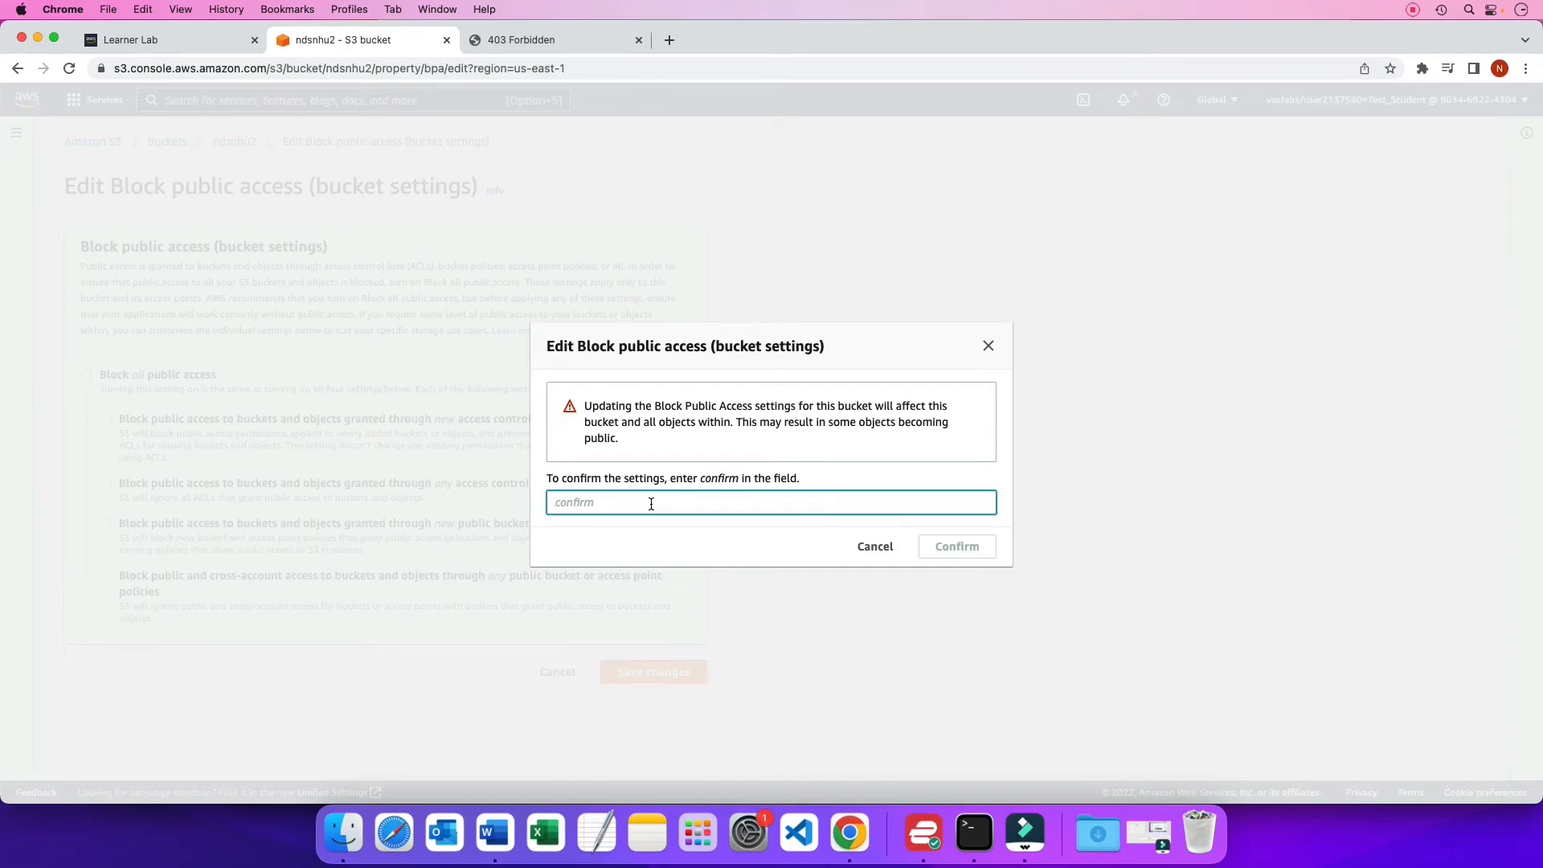
{"action": "type", "text": "confirm"}
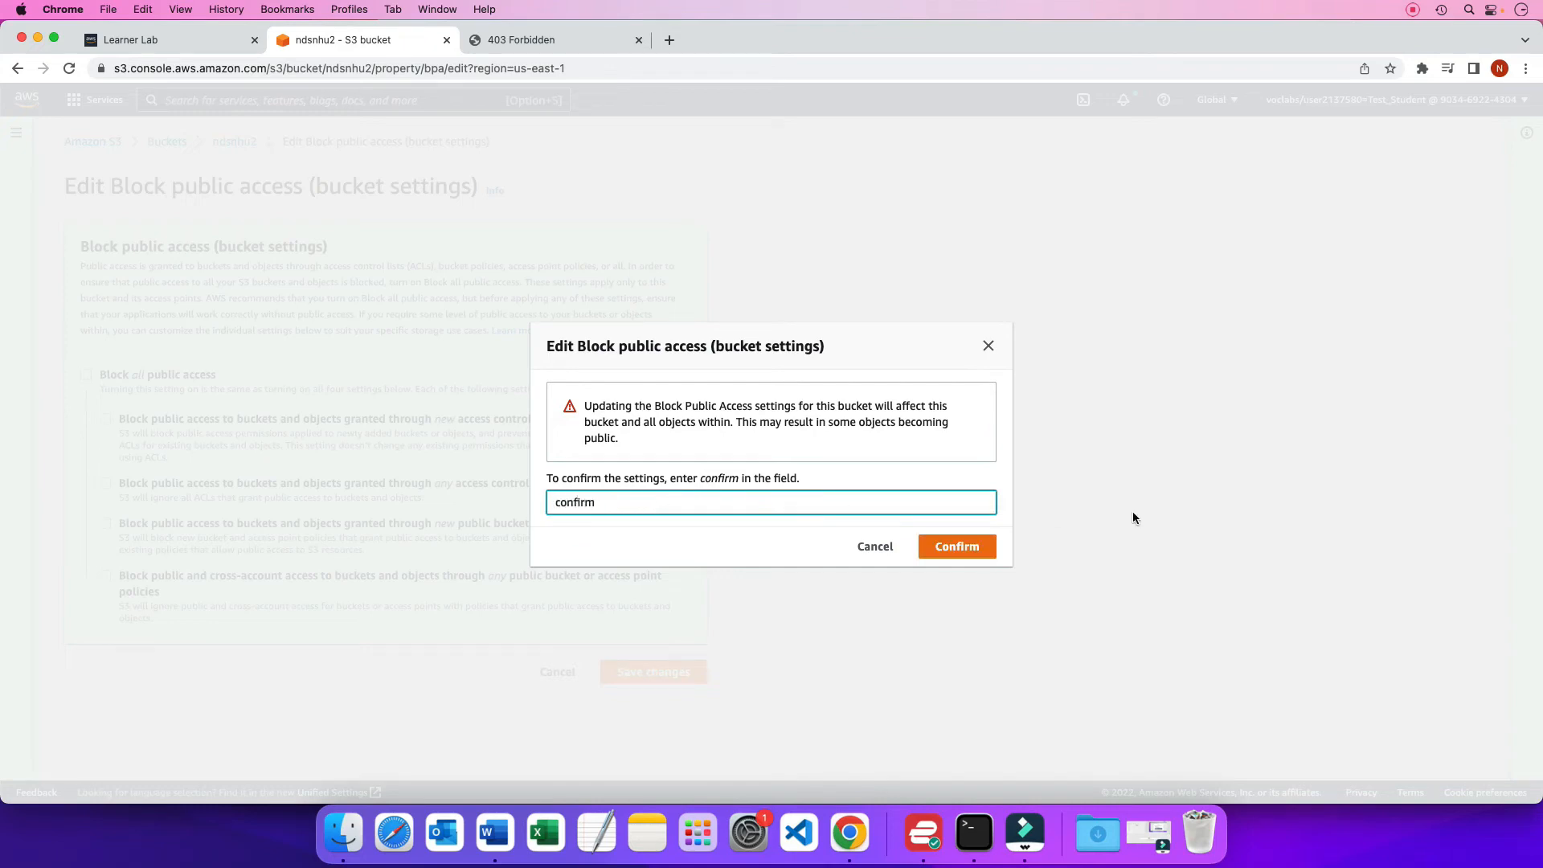
{"action": "left_click", "coordinate": [971, 546]}
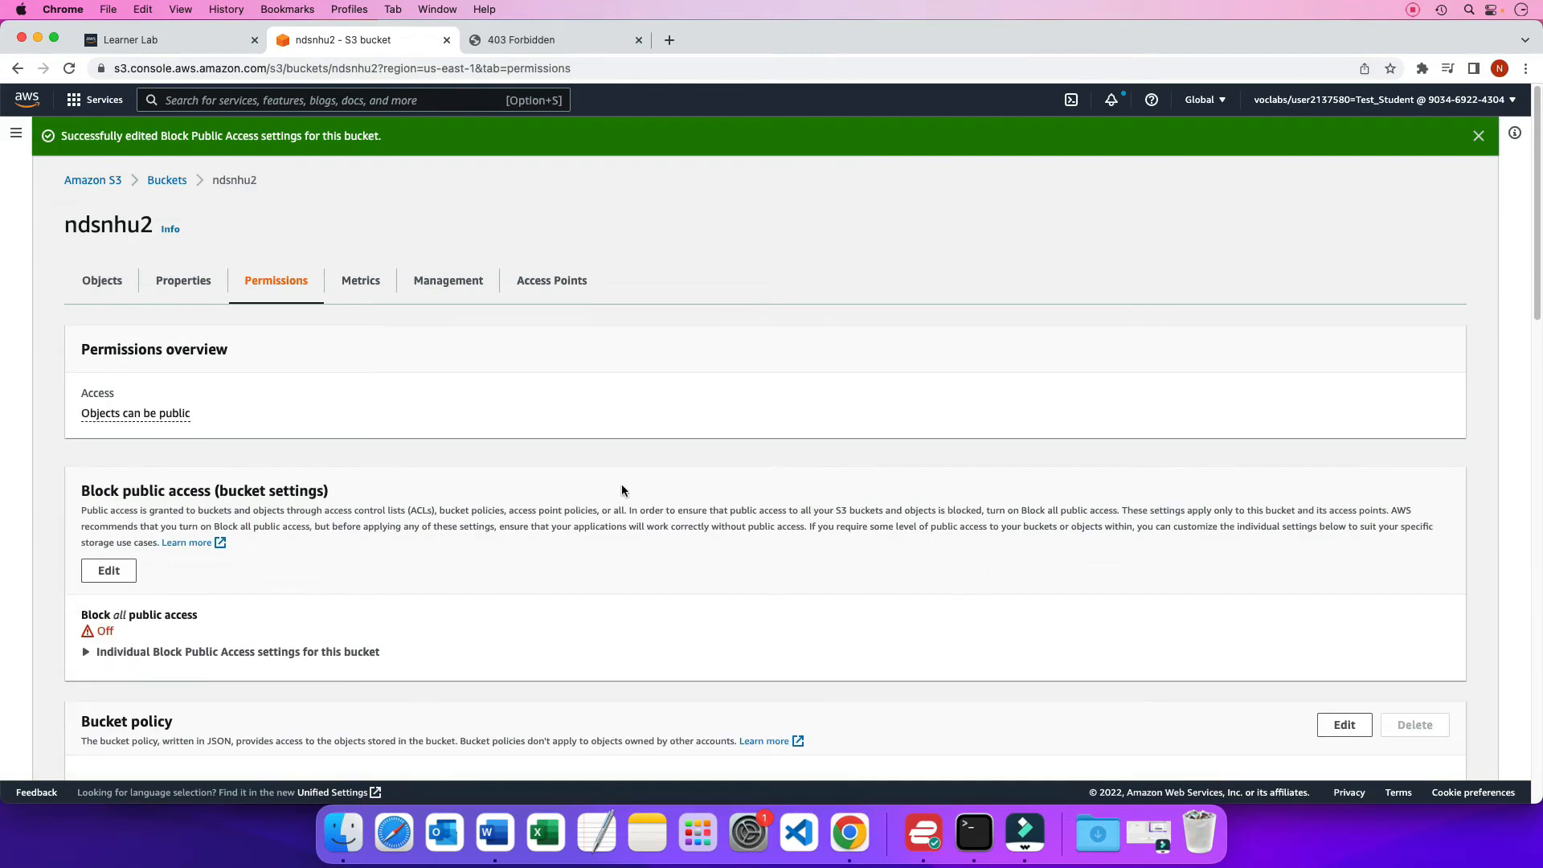
Go back to the bucket's properties, test the website endpoint again, and return to the S3 console
{"action": "left_click", "coordinate": [193, 283]}
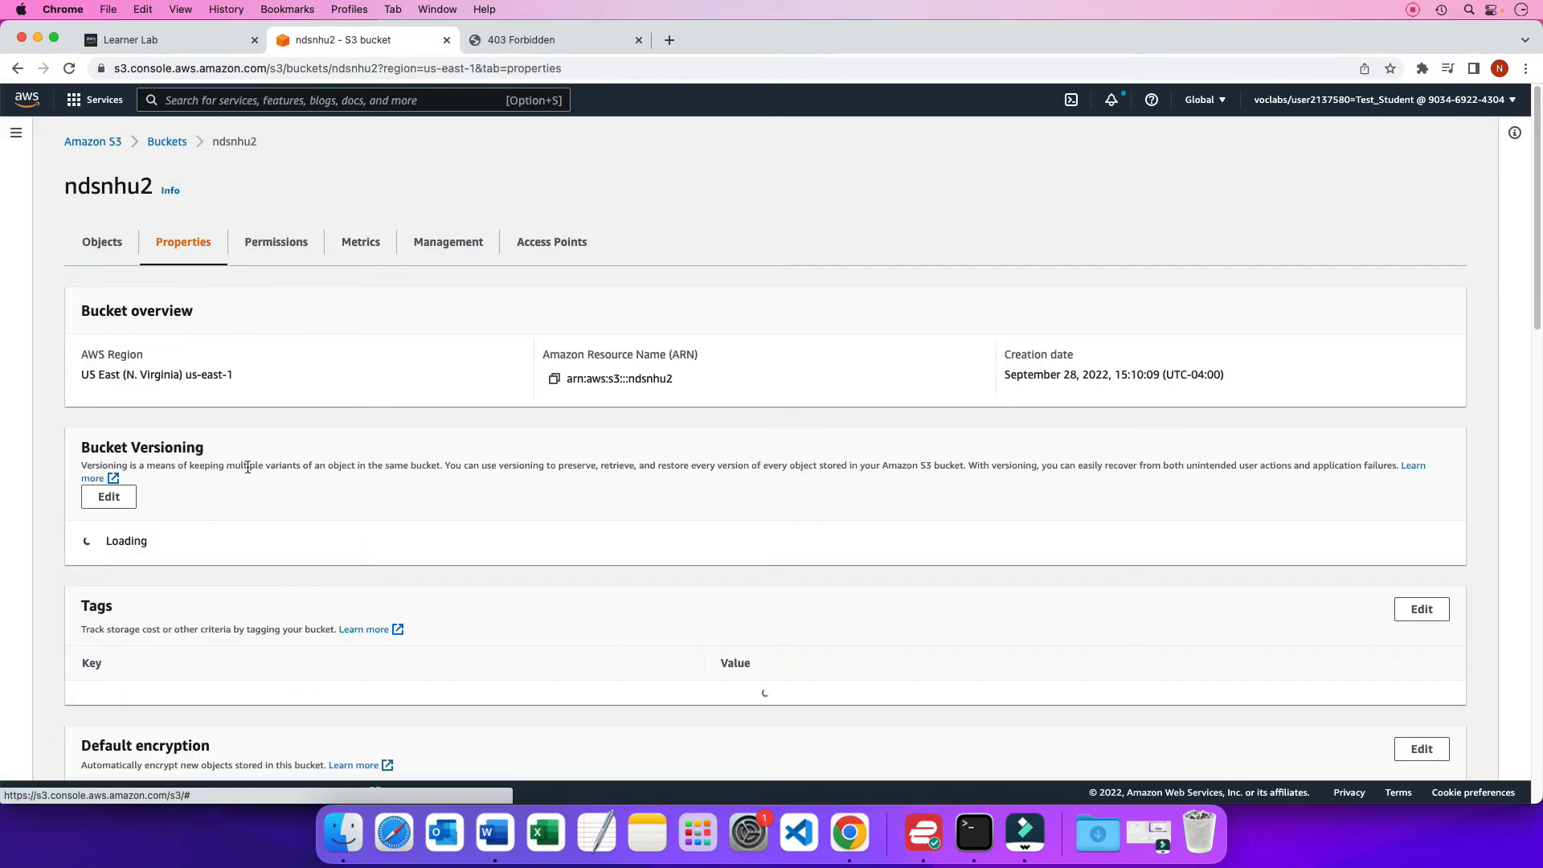
{"action": "scroll", "coordinate": [248, 470], "scroll_direction": "down", "scroll_amount": 10}
{"action": "scroll", "coordinate": [247, 473], "scroll_direction": "down", "scroll_amount": 10}
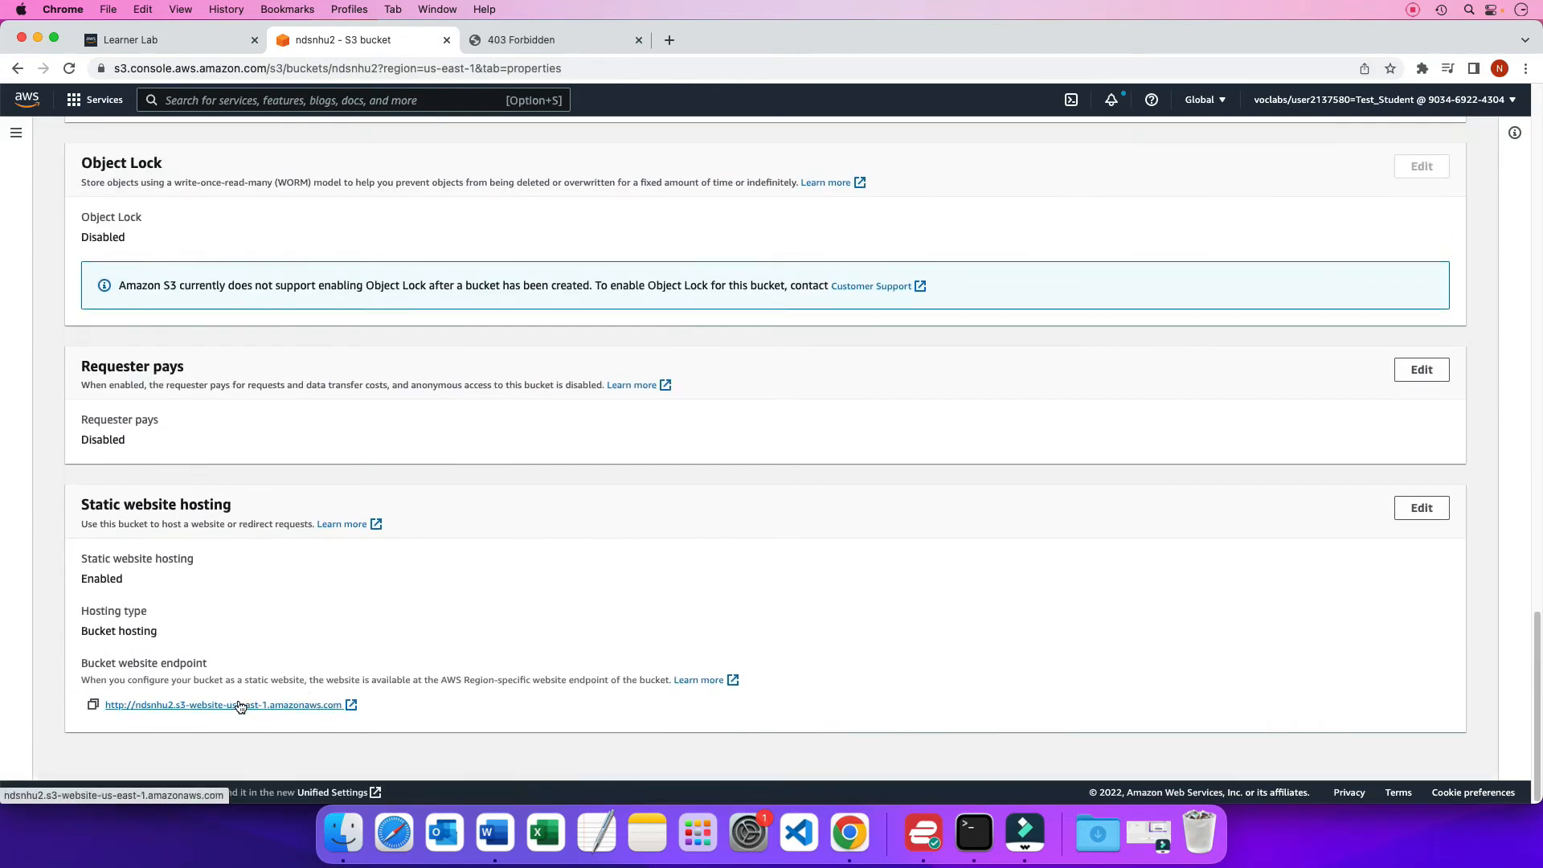
{"action": "left_click", "coordinate": [240, 705]}
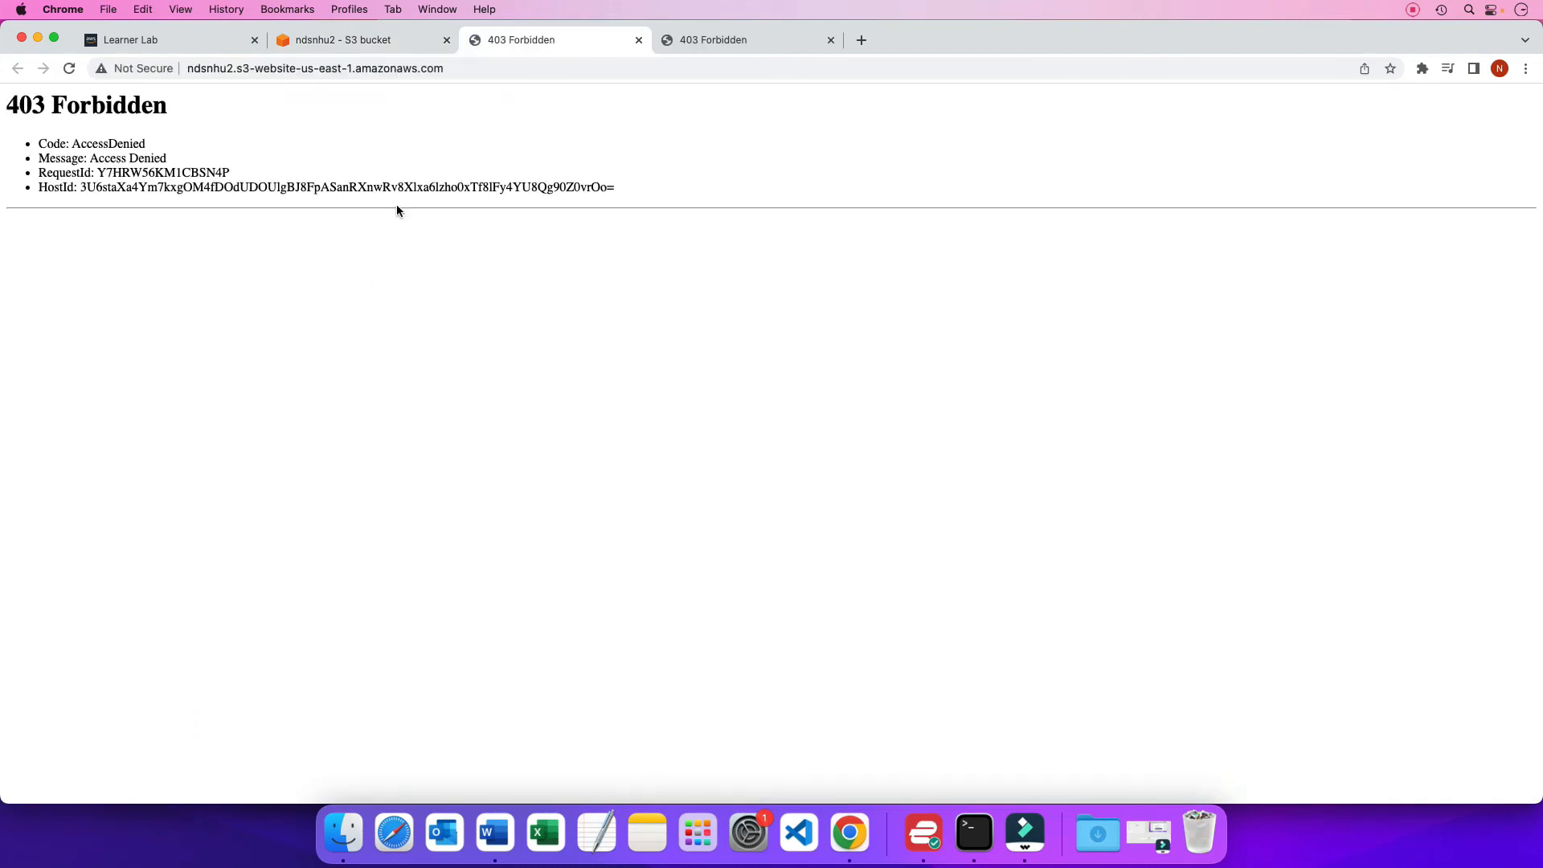
{"action": "left_click", "coordinate": [386, 44]}
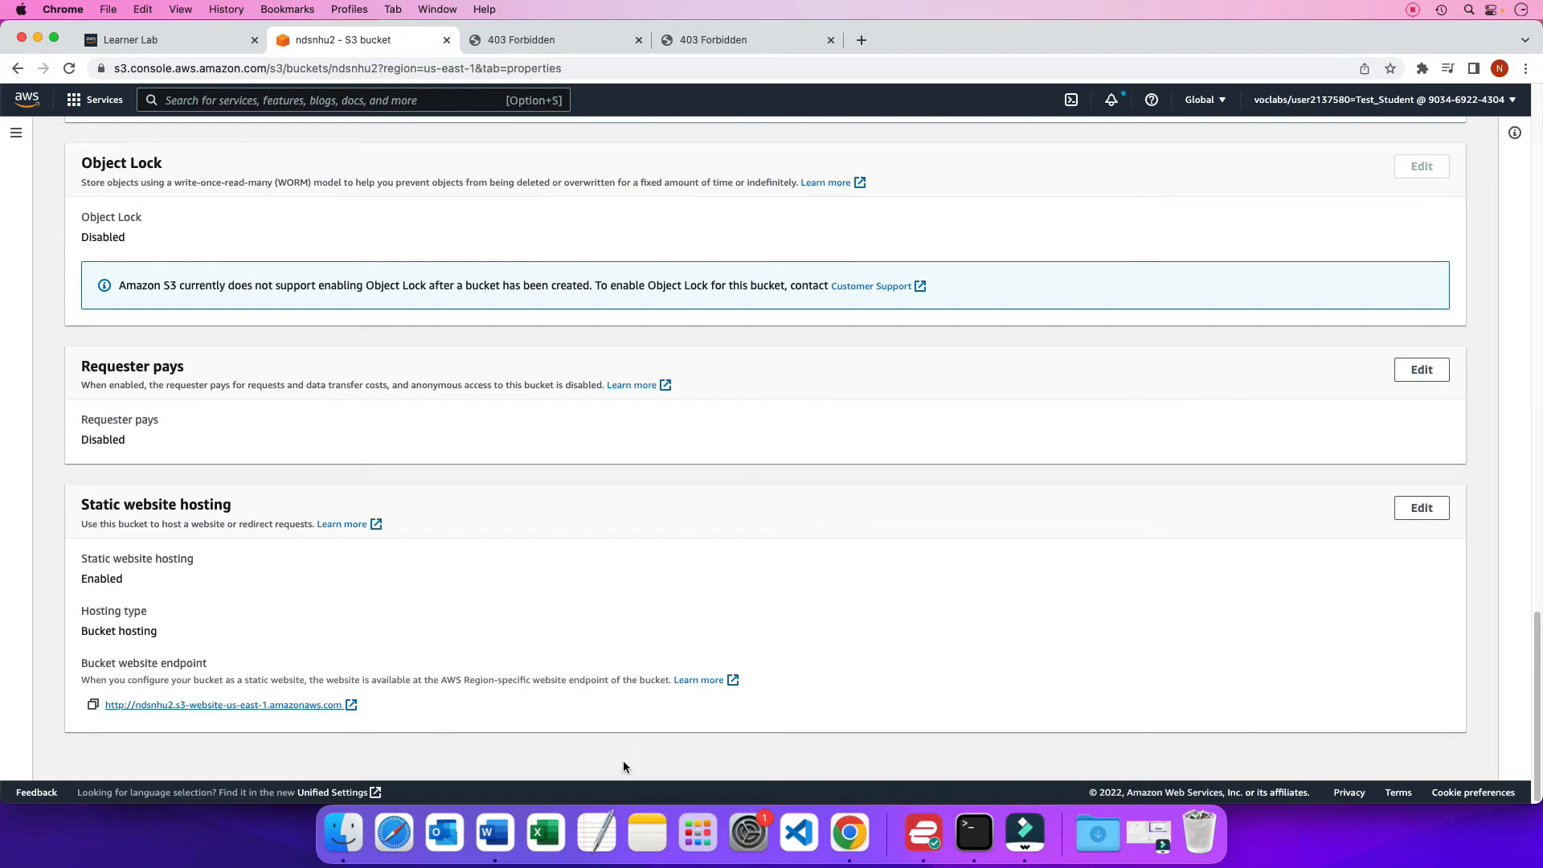
Switch to the assignment guide in Word, review the Enabling the Read Access Operations section and copy its complete bucket policy JSON
{"action": "left_click", "coordinate": [494, 833]}
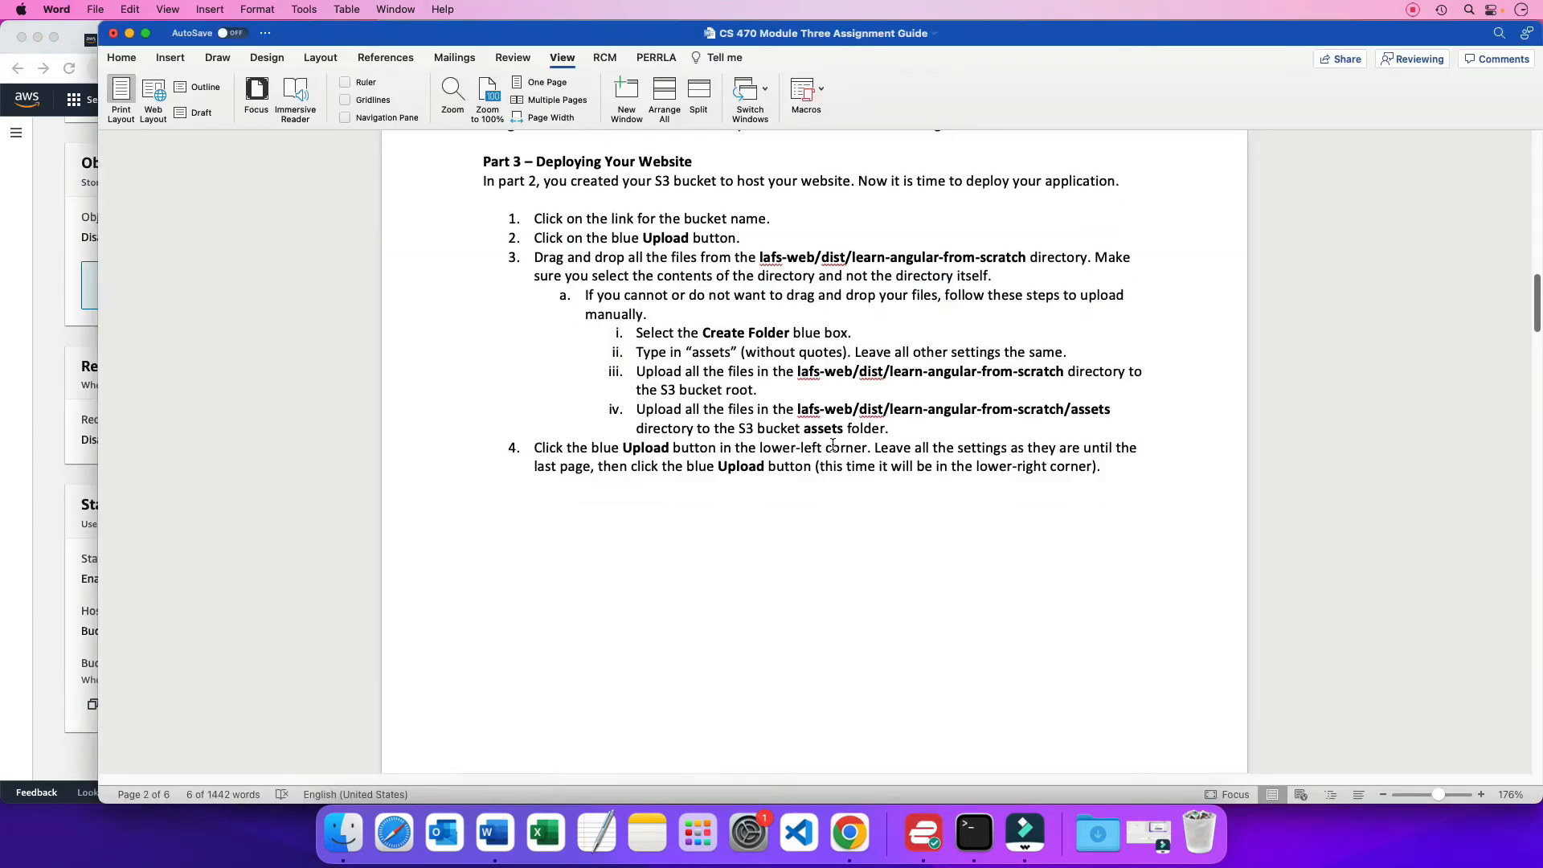
{"action": "scroll", "coordinate": [833, 444], "scroll_direction": "down", "scroll_amount": 20}
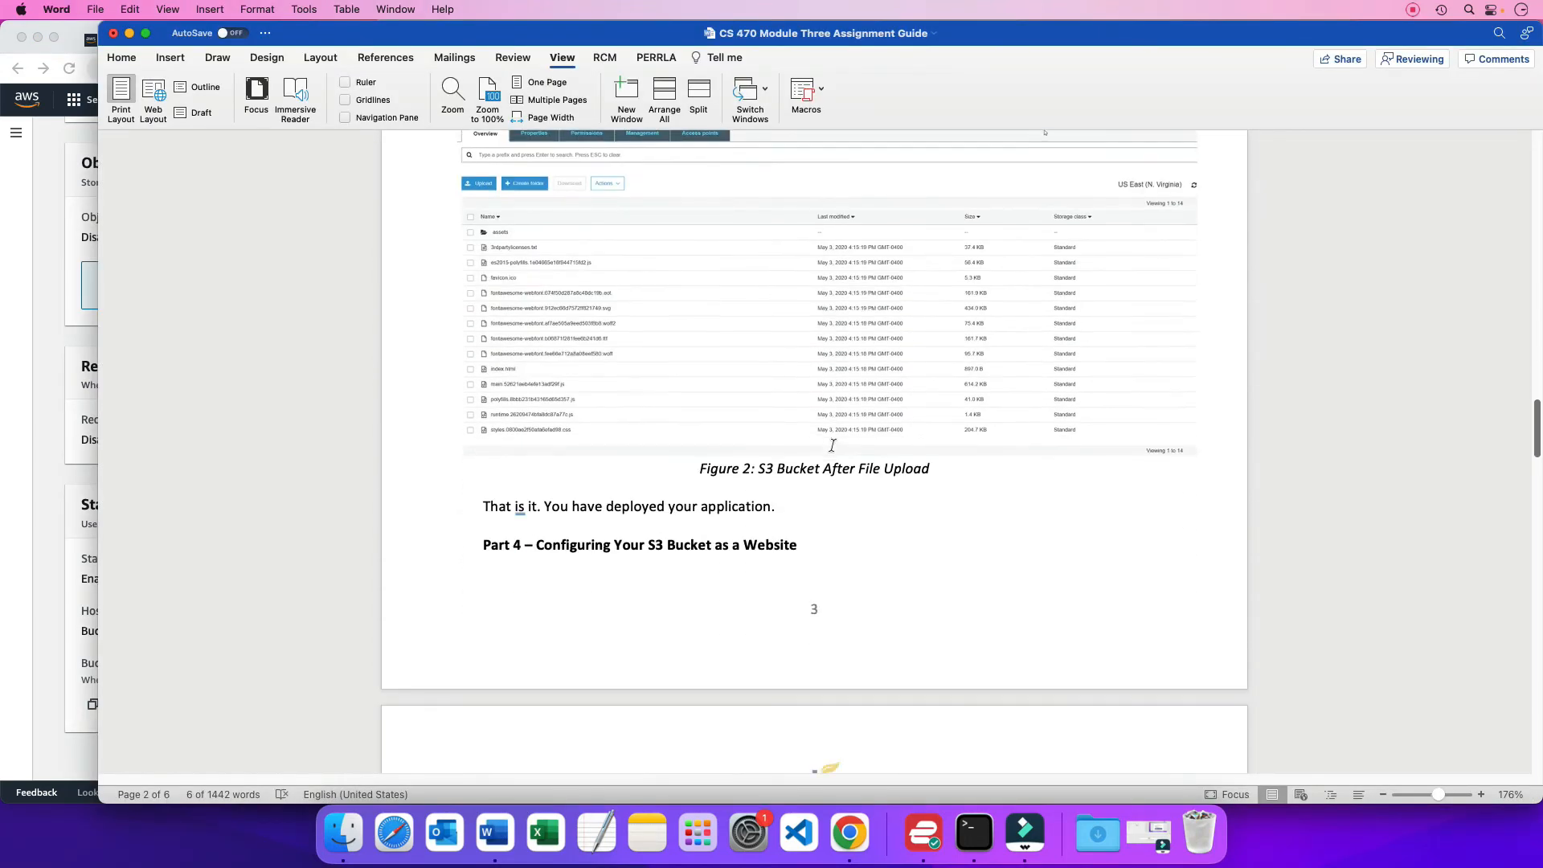
{"action": "scroll", "coordinate": [833, 444], "scroll_direction": "down", "scroll_amount": 20}
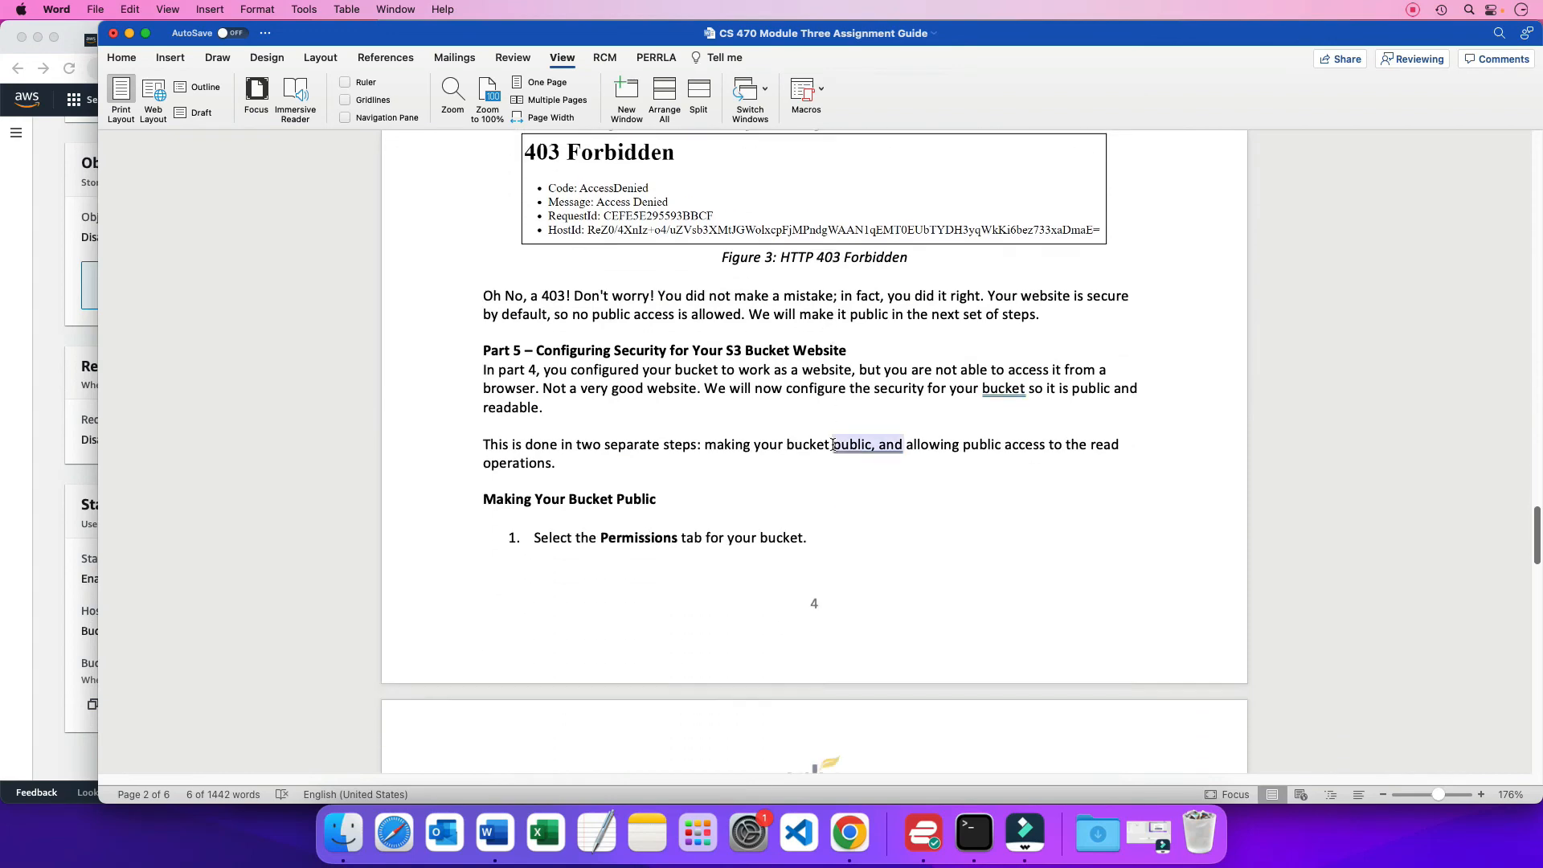
{"action": "scroll", "coordinate": [833, 444], "scroll_direction": "down", "scroll_amount": 20}
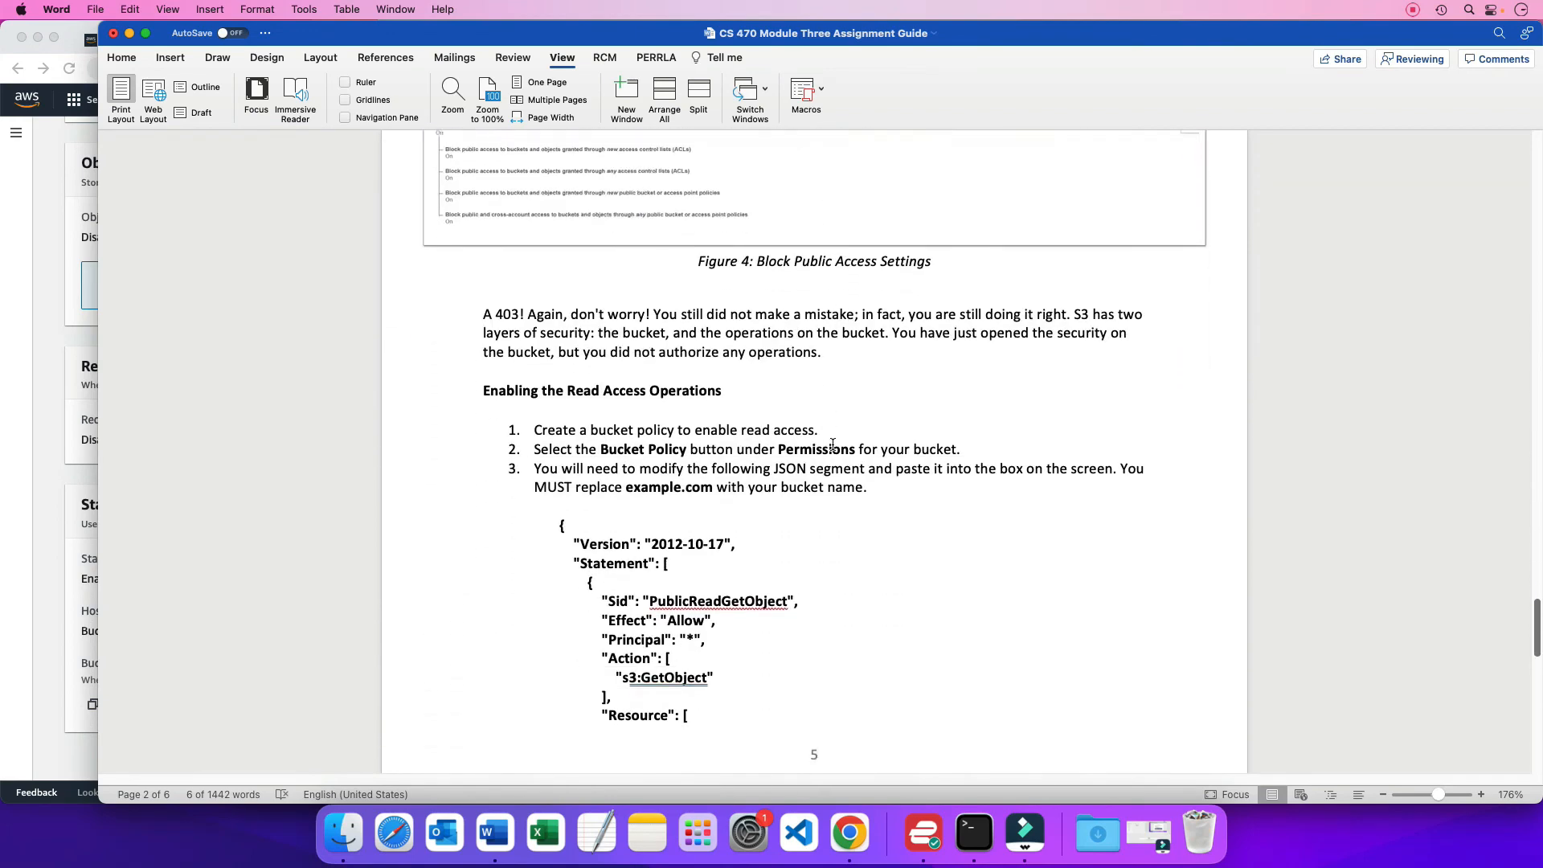
{"action": "scroll", "coordinate": [832, 444], "scroll_direction": "down", "scroll_amount": 5}
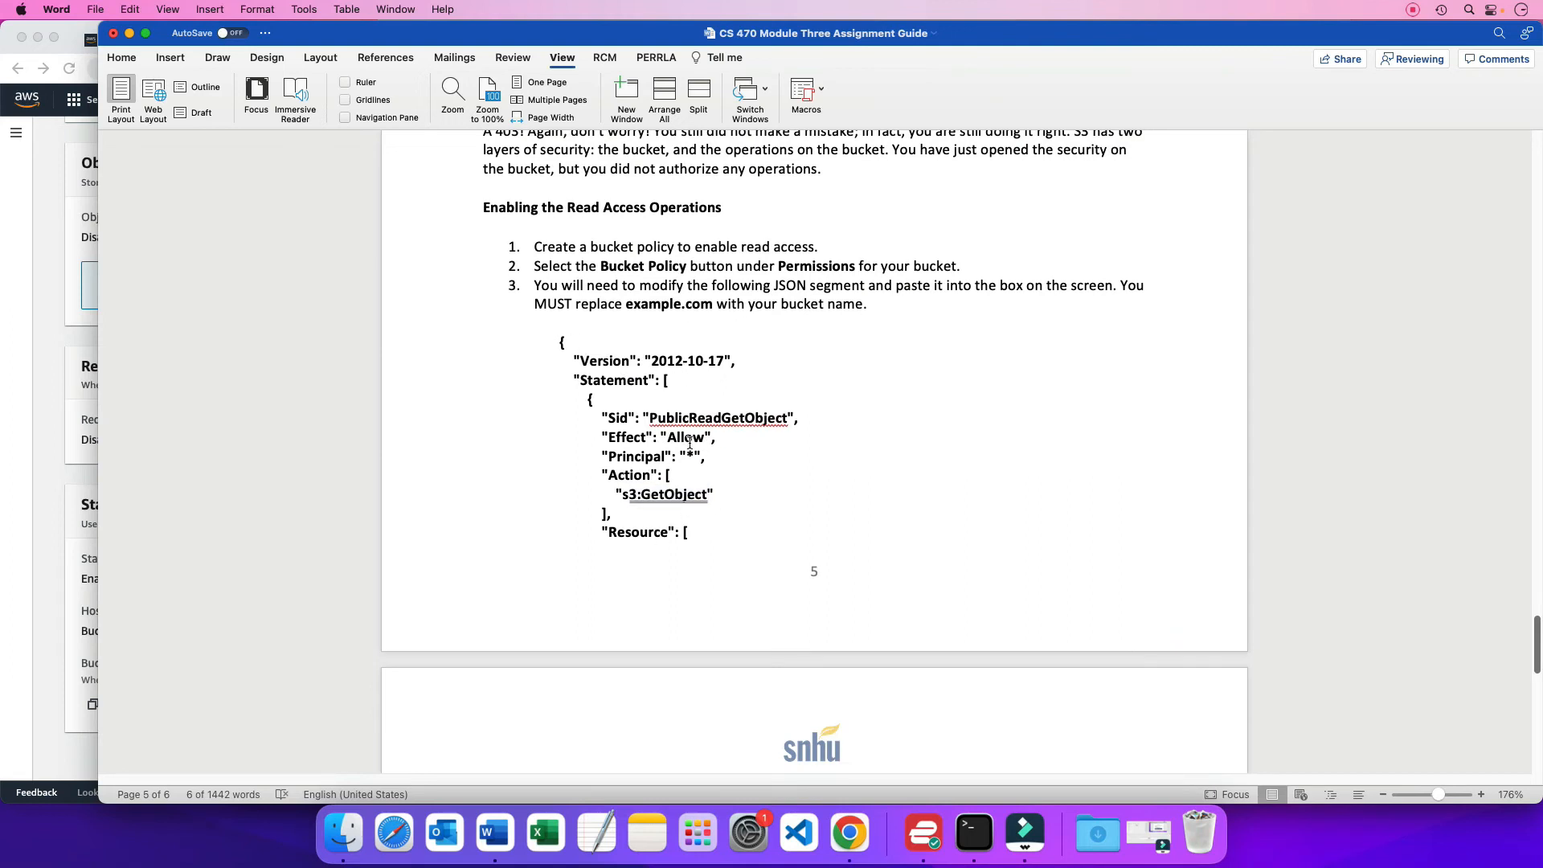
{"action": "left_click_drag", "start_coordinate": [667, 435], "coordinate": [706, 453]}
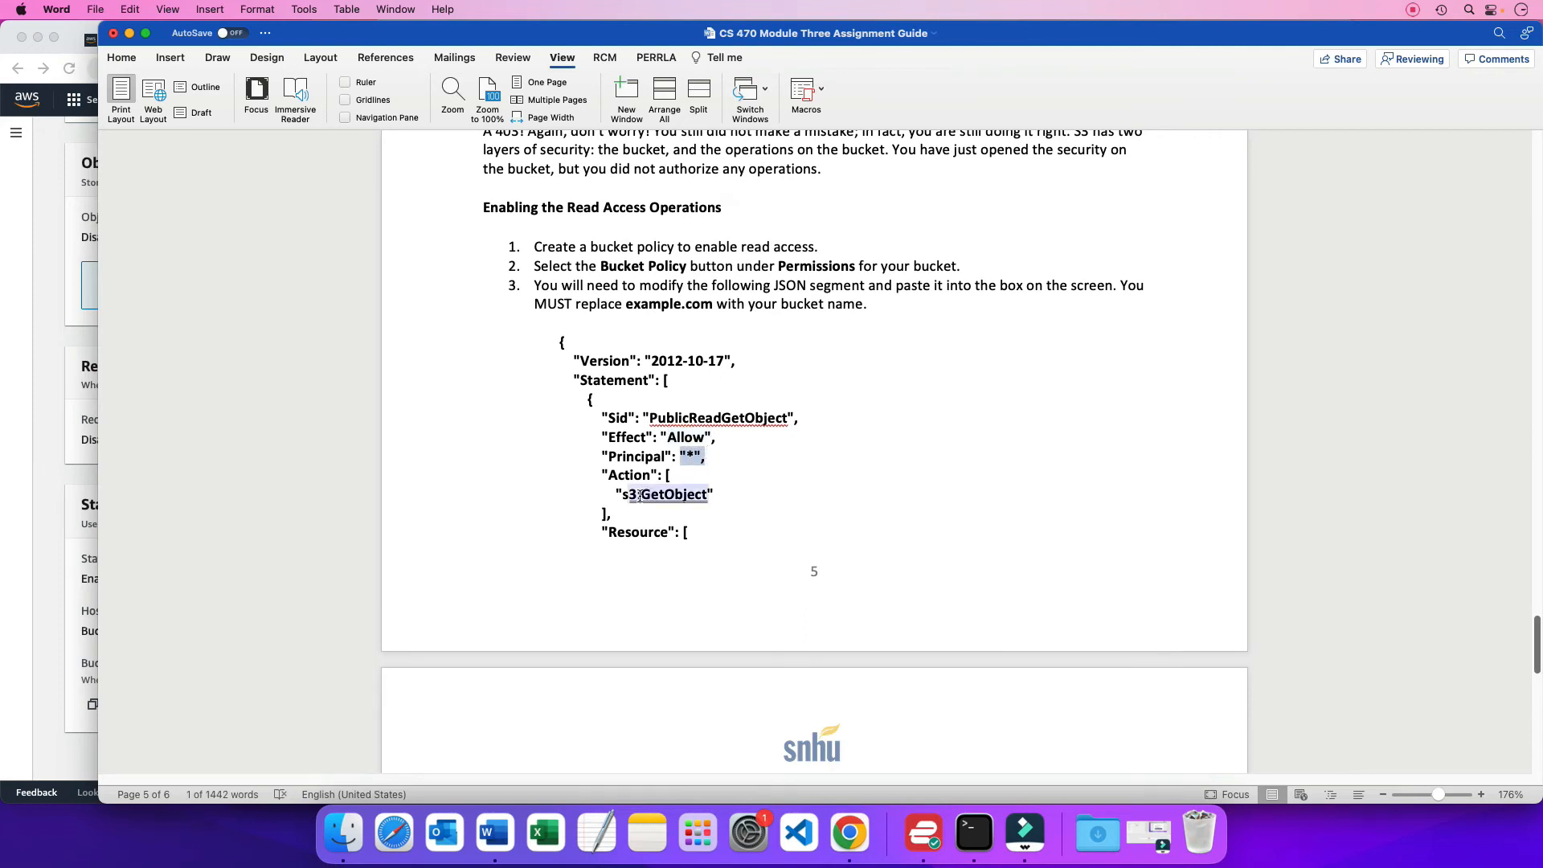
{"action": "left_click_drag", "start_coordinate": [618, 496], "coordinate": [720, 489]}
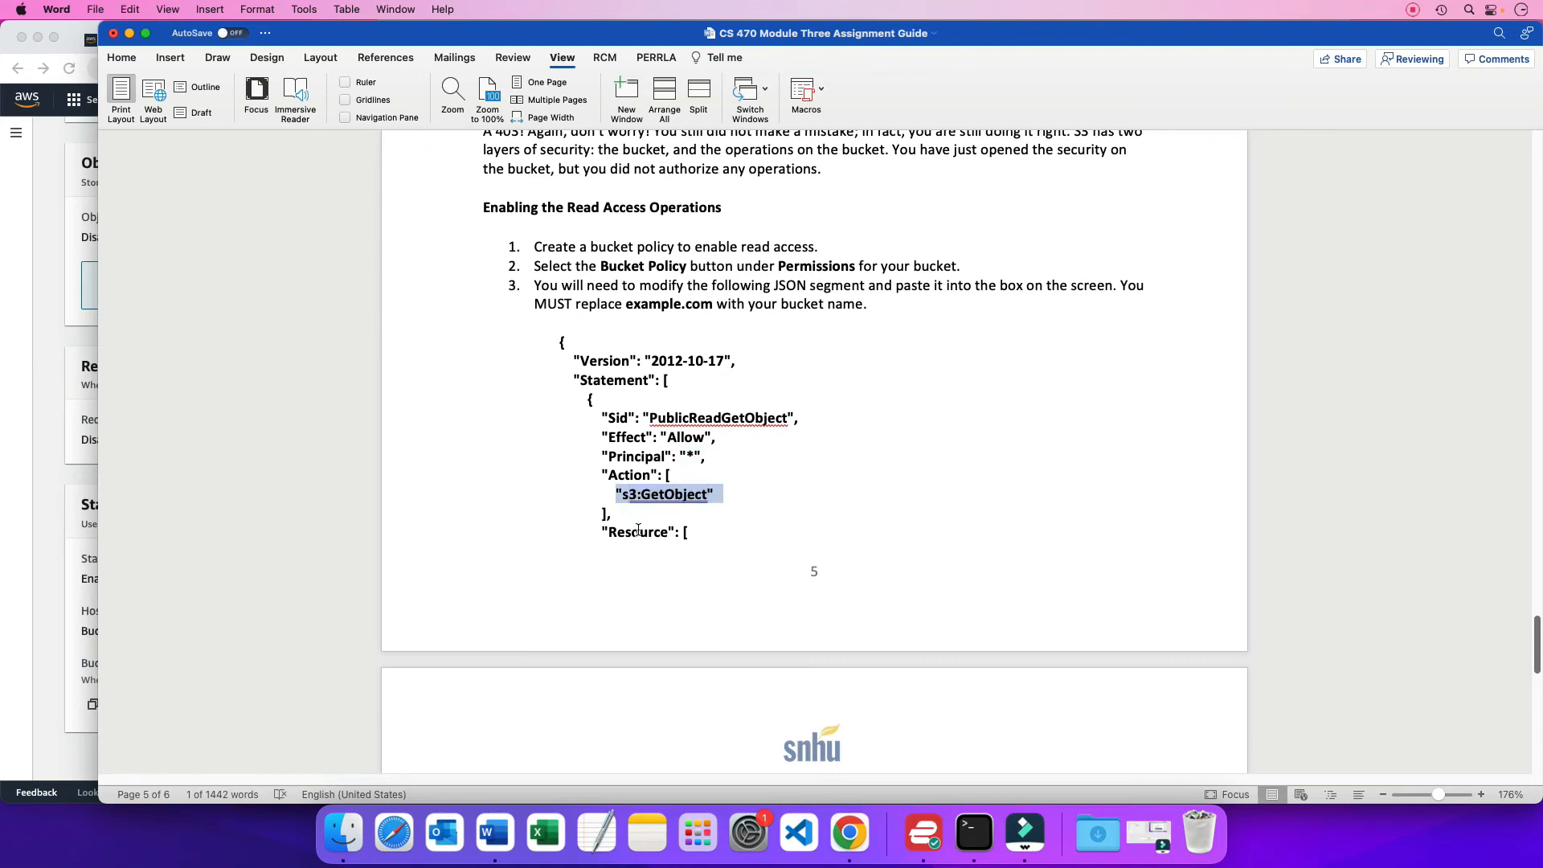
{"action": "scroll", "coordinate": [638, 530], "scroll_direction": "down", "scroll_amount": 4}
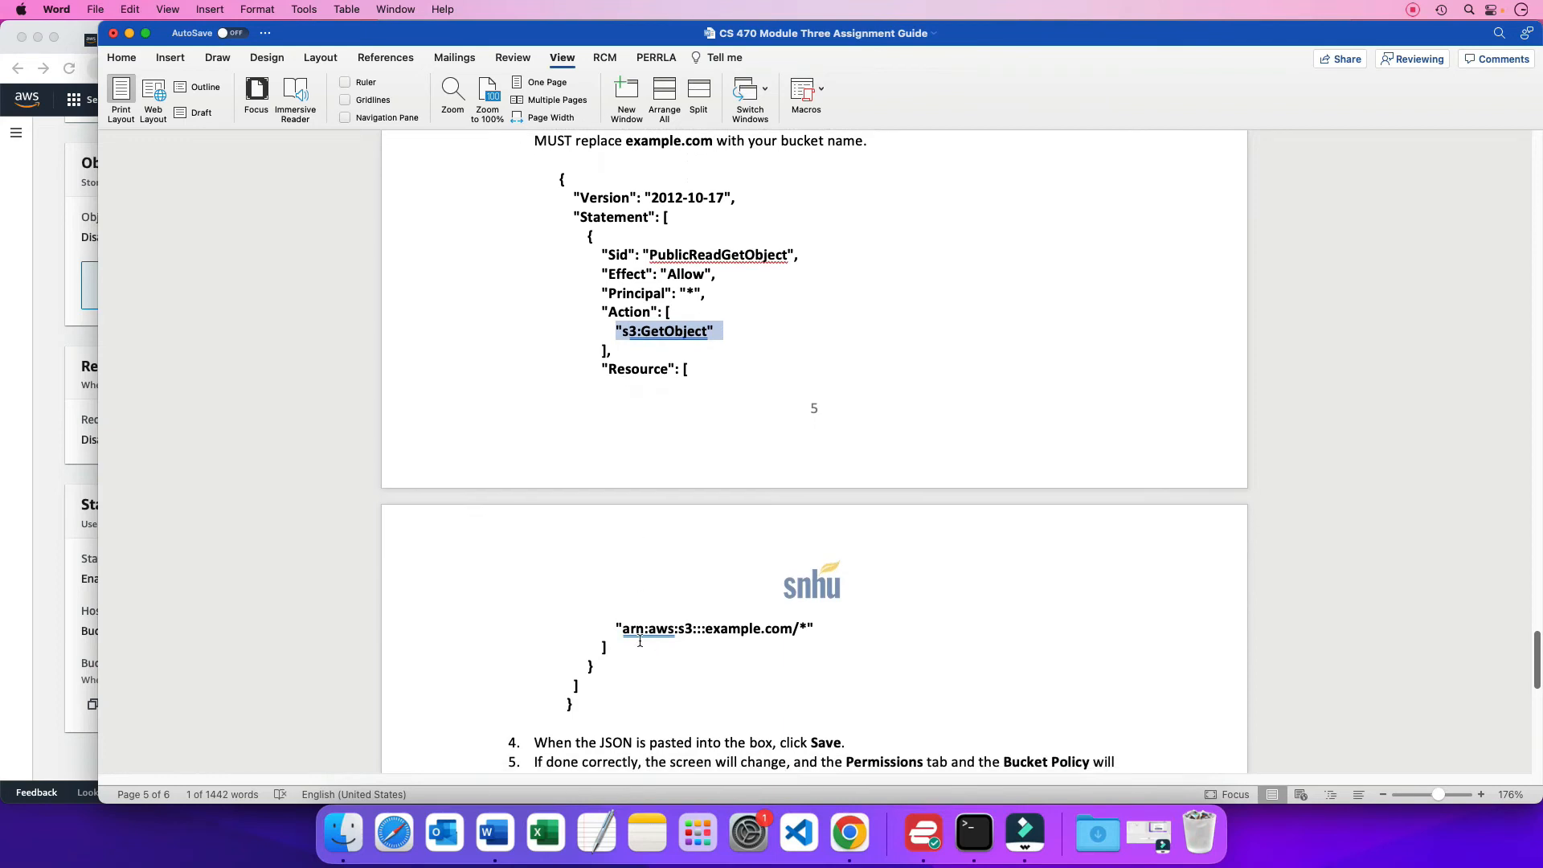
{"action": "left_click_drag", "start_coordinate": [623, 629], "coordinate": [679, 629]}
{"action": "left_click_drag", "start_coordinate": [585, 708], "coordinate": [538, 188]}
{"action": "key", "text": "super+c"}
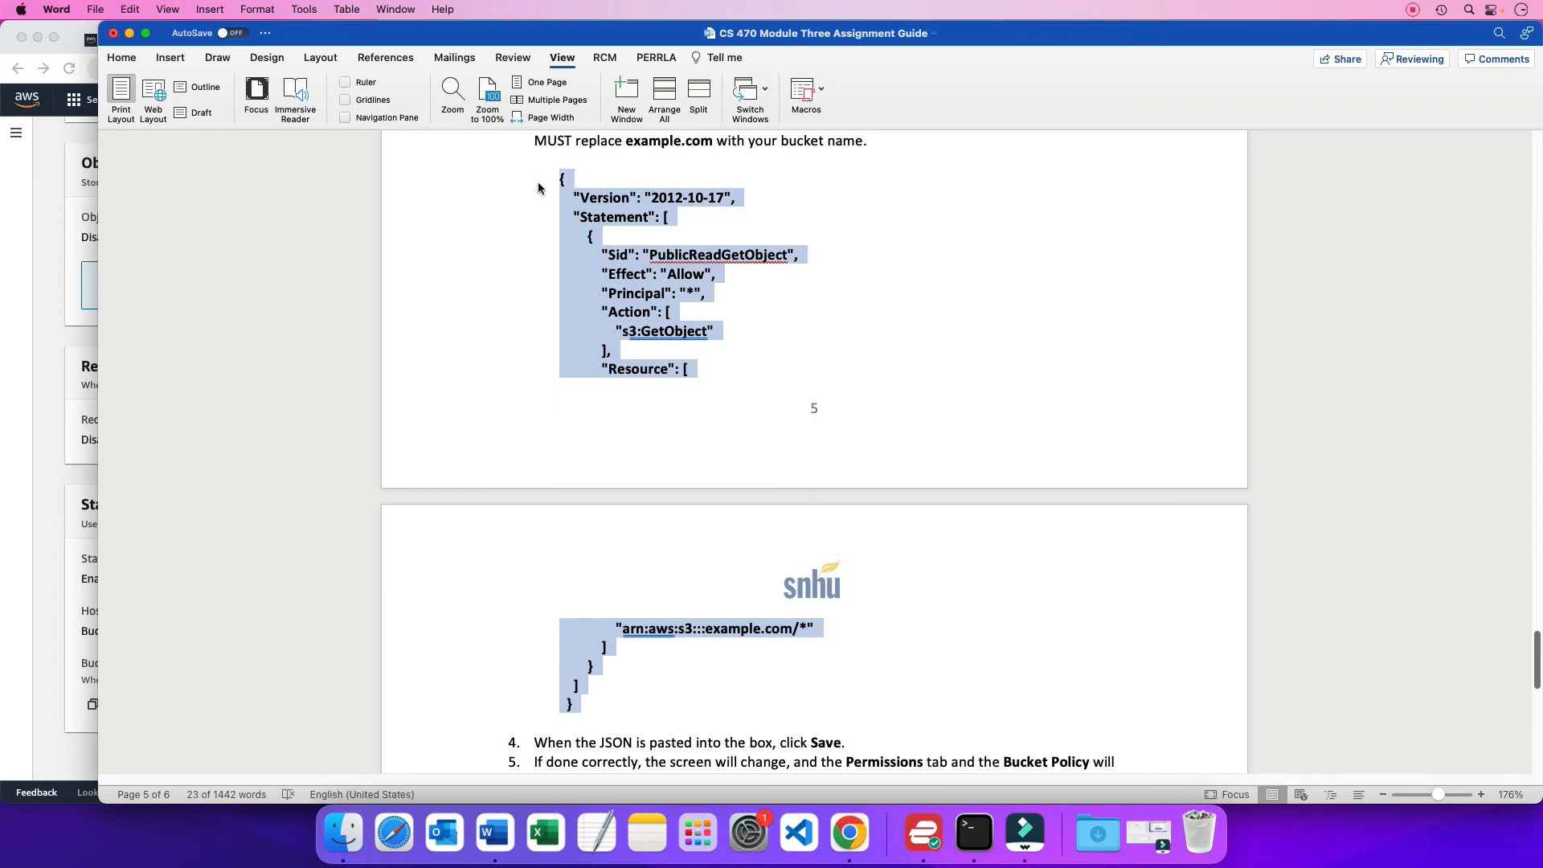
Switch back to Chrome, open the bucket policy for editing in ndsnhu2's permissions and paste in the copied JSON
{"action": "key", "text": "super+Tab"}
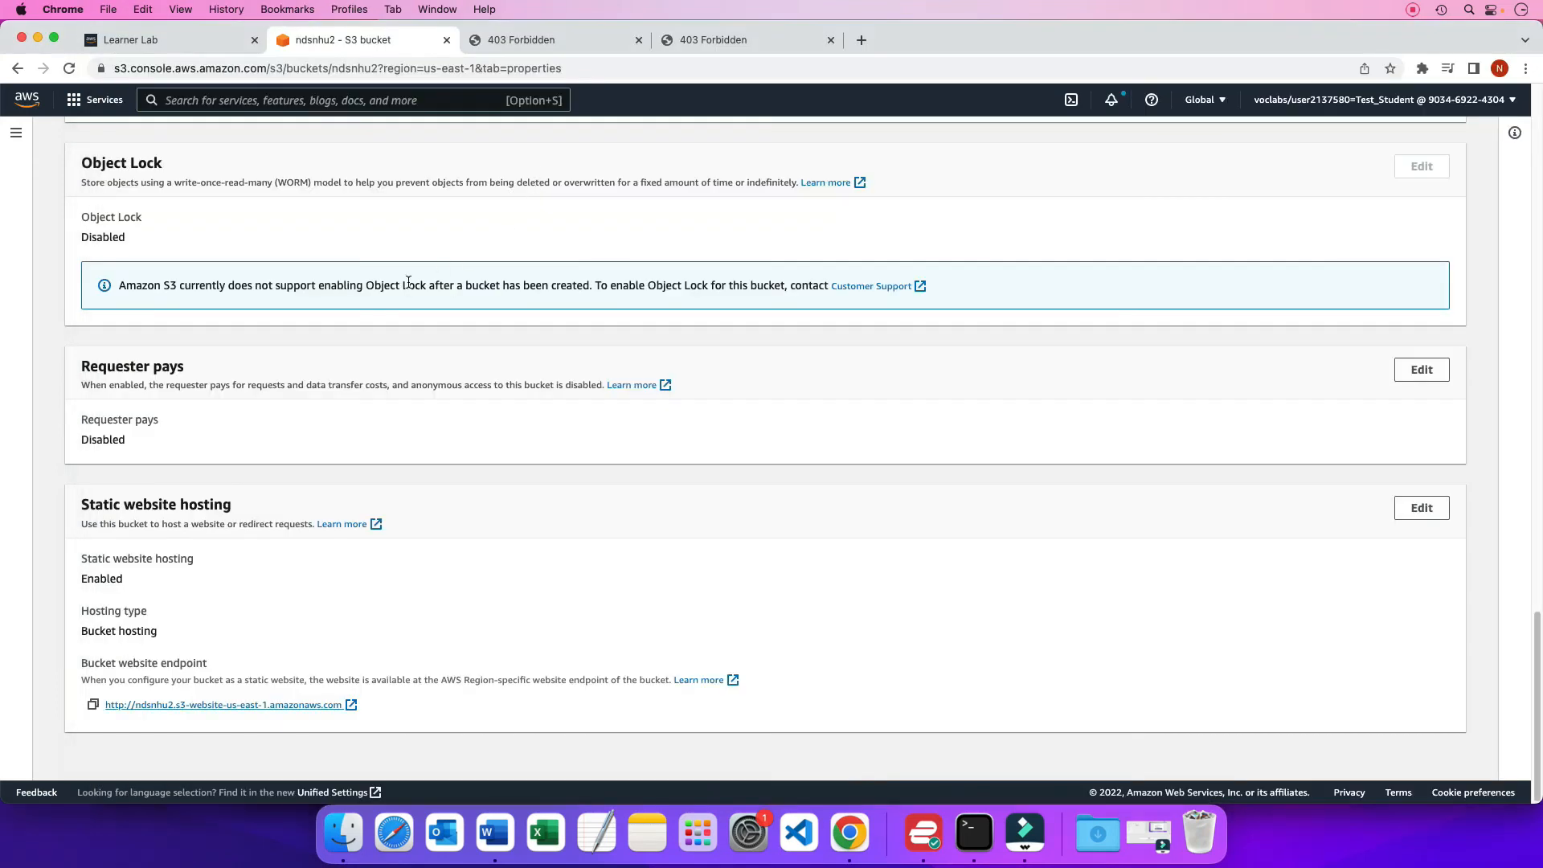
{"action": "scroll", "coordinate": [409, 286], "scroll_direction": "up", "scroll_amount": 15}
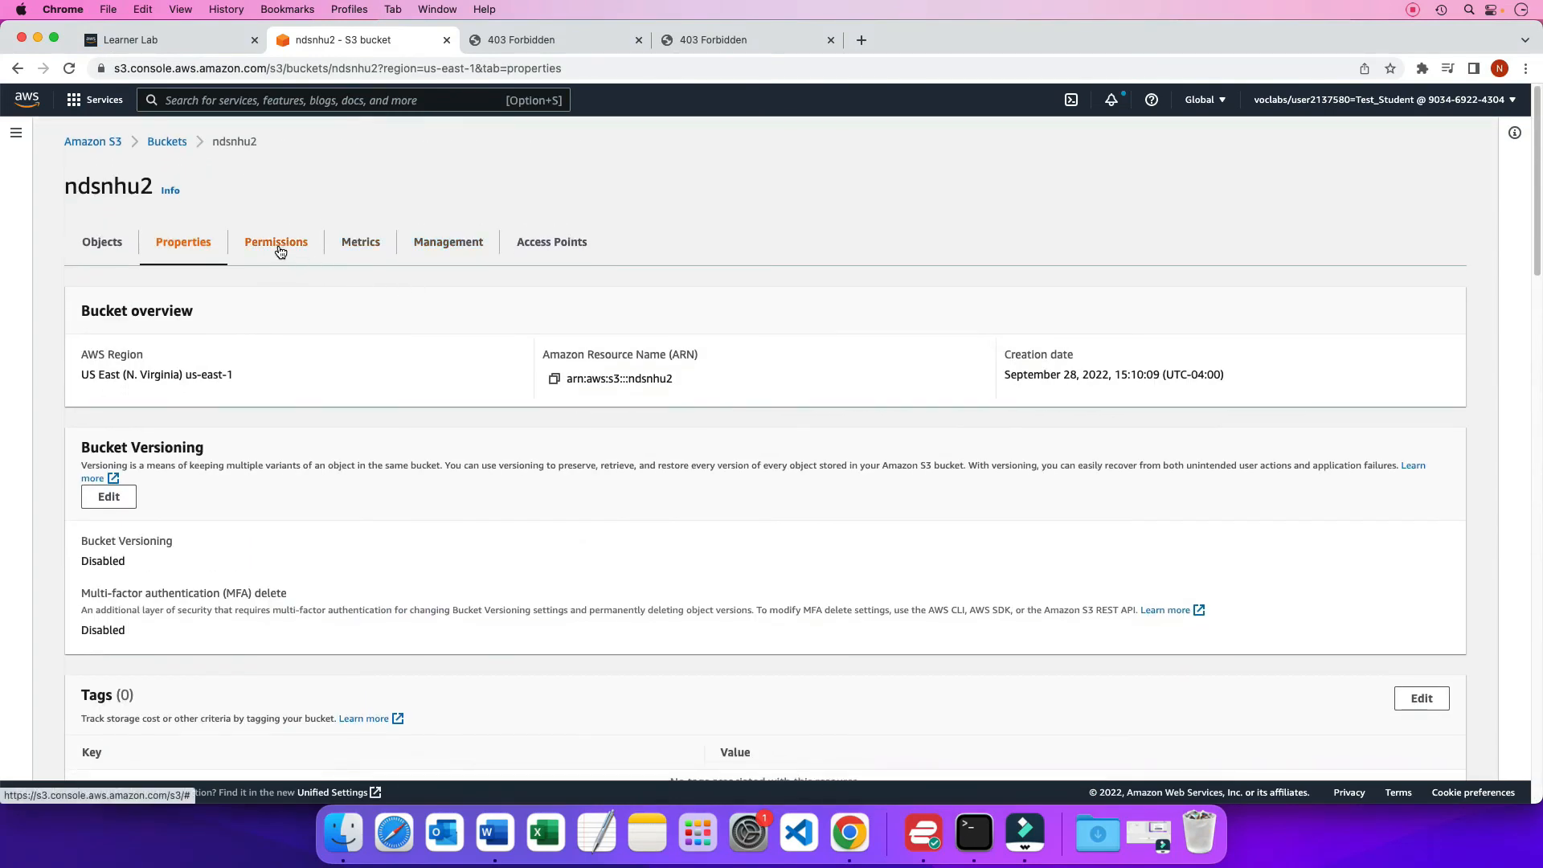
{"action": "left_click", "coordinate": [277, 248]}
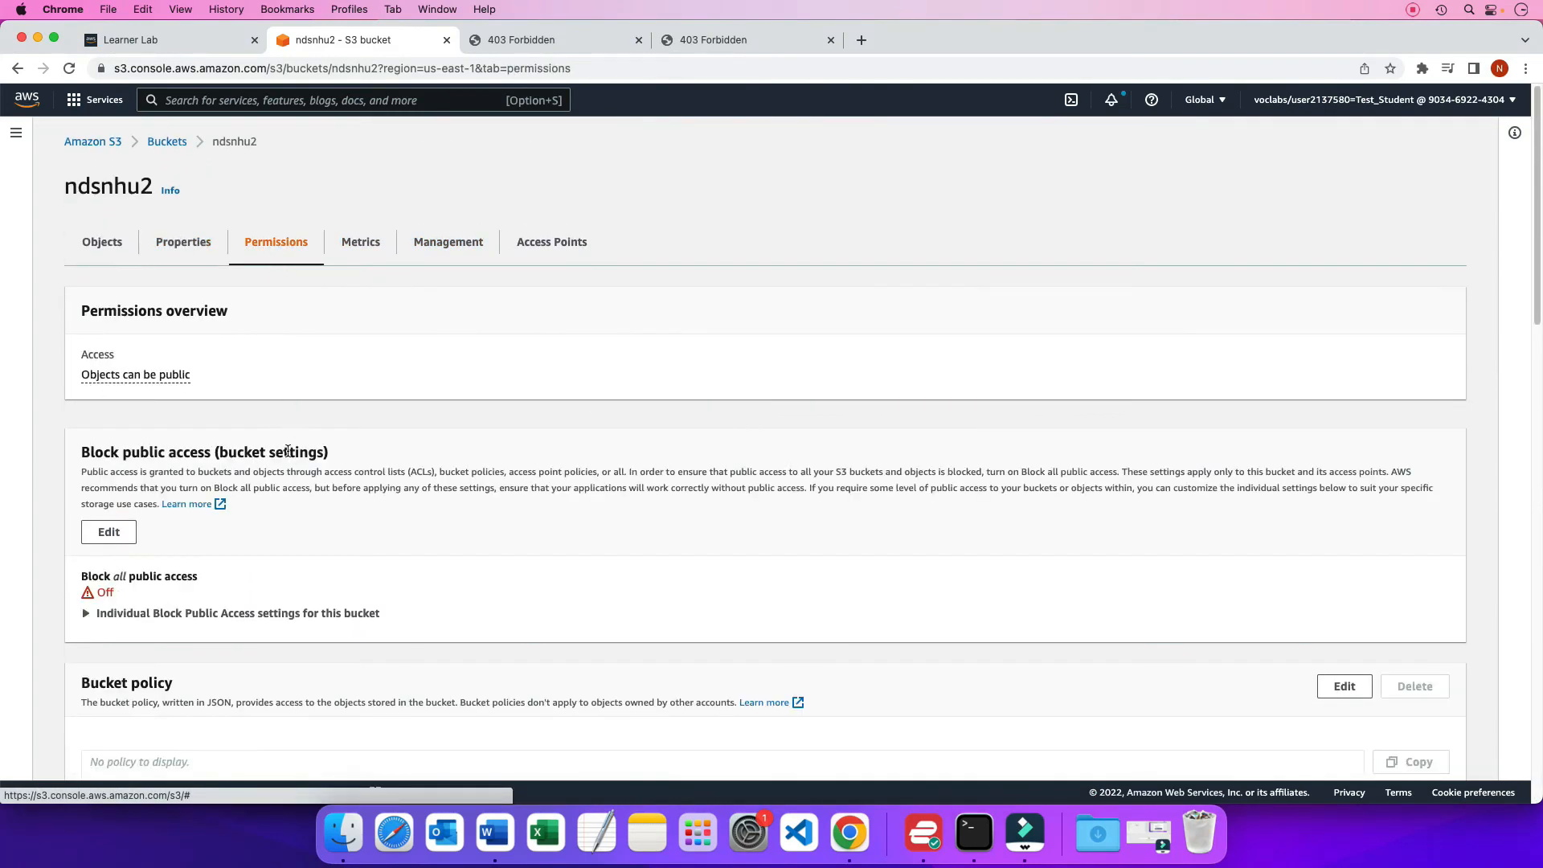
{"action": "scroll", "coordinate": [287, 451], "scroll_direction": "down", "scroll_amount": 10}
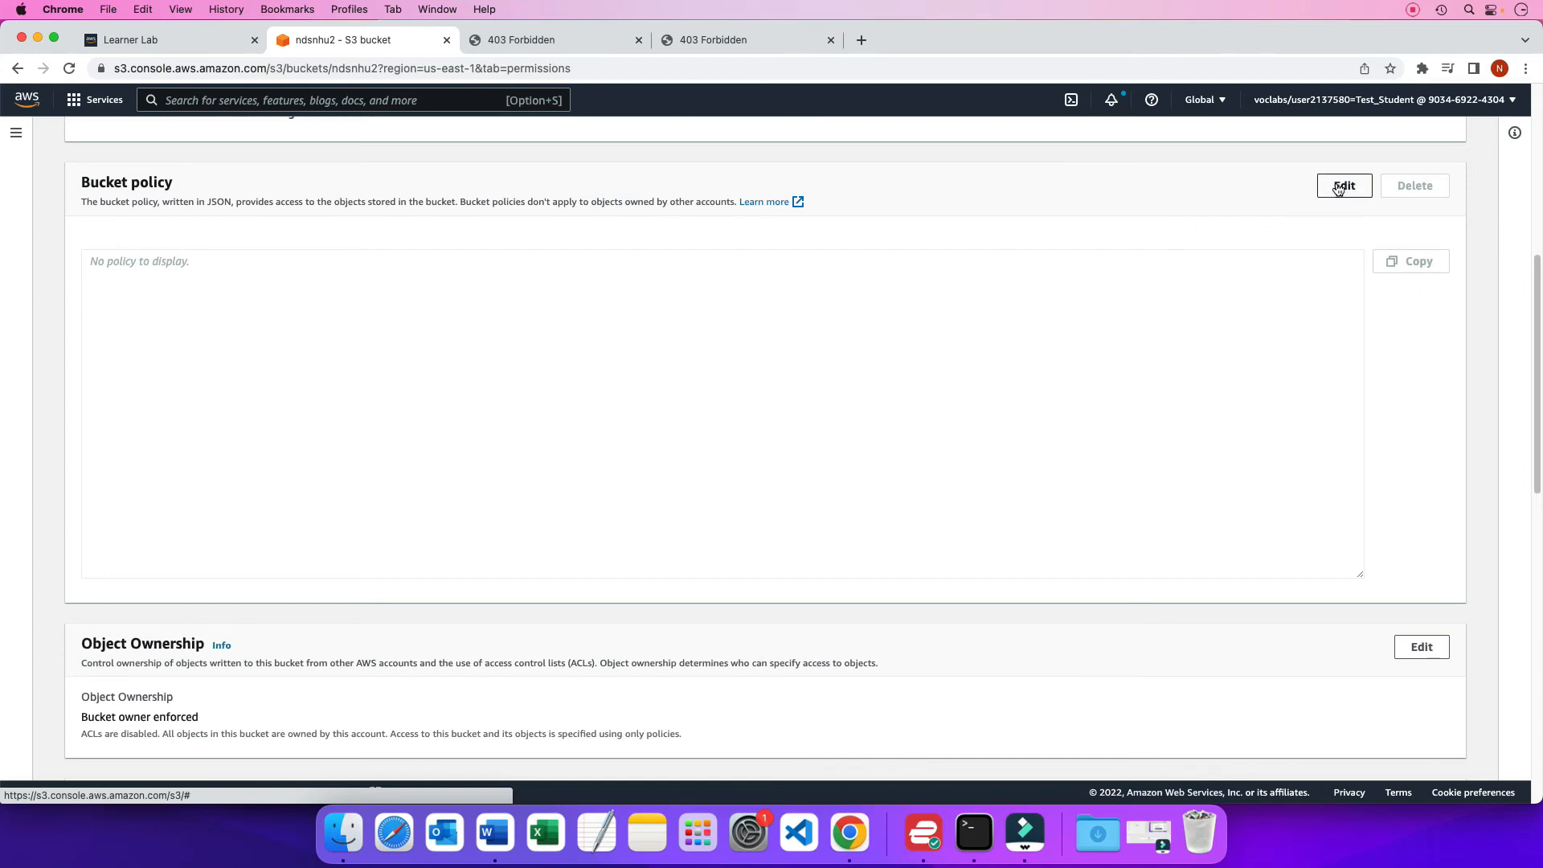
{"action": "left_click", "coordinate": [1343, 188]}
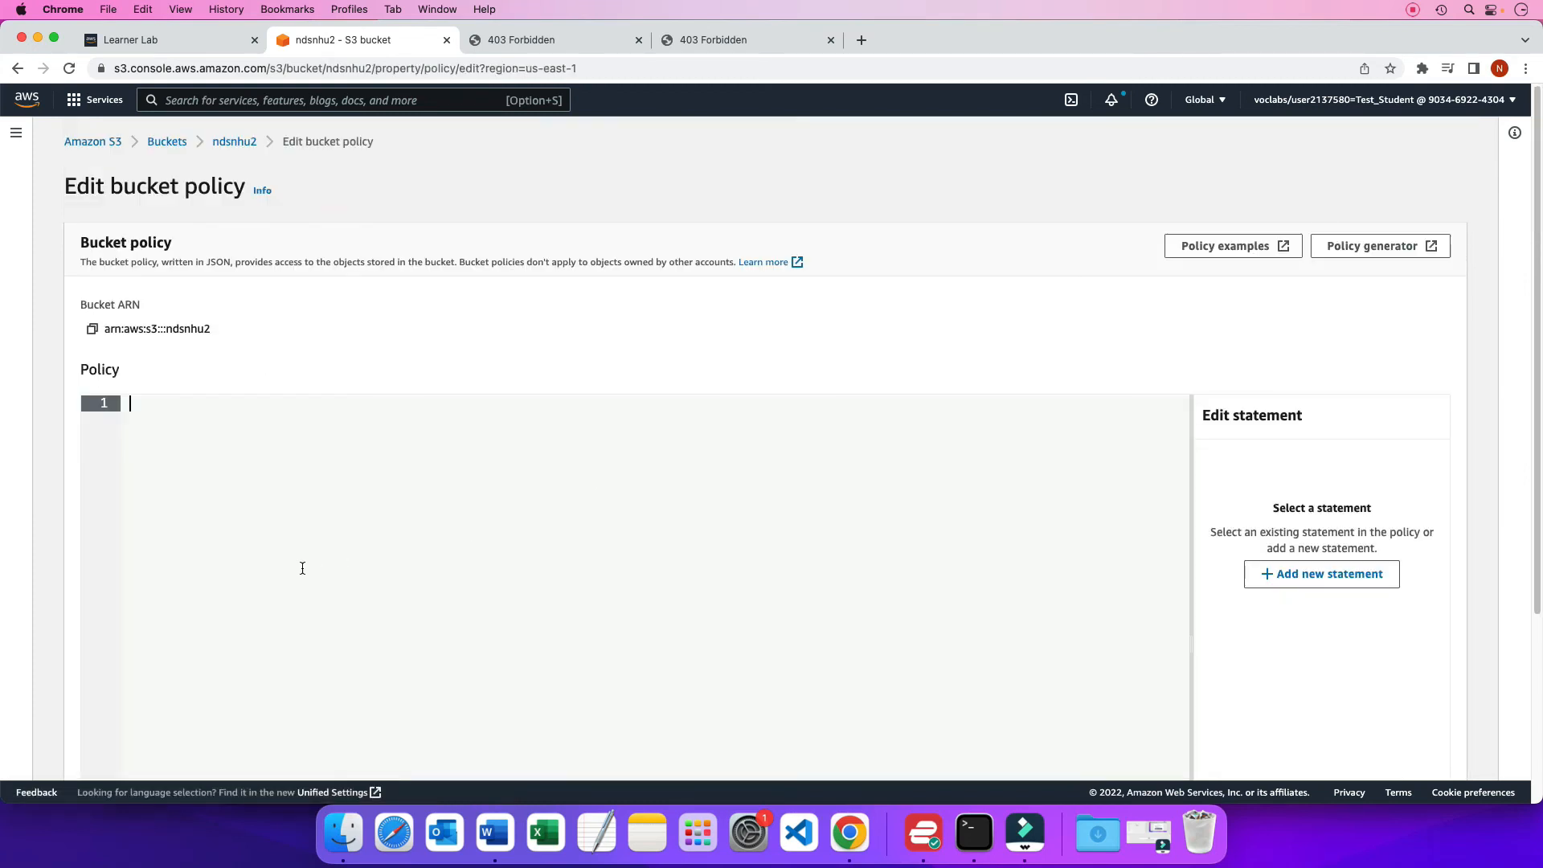
{"action": "key", "text": "super+v"}
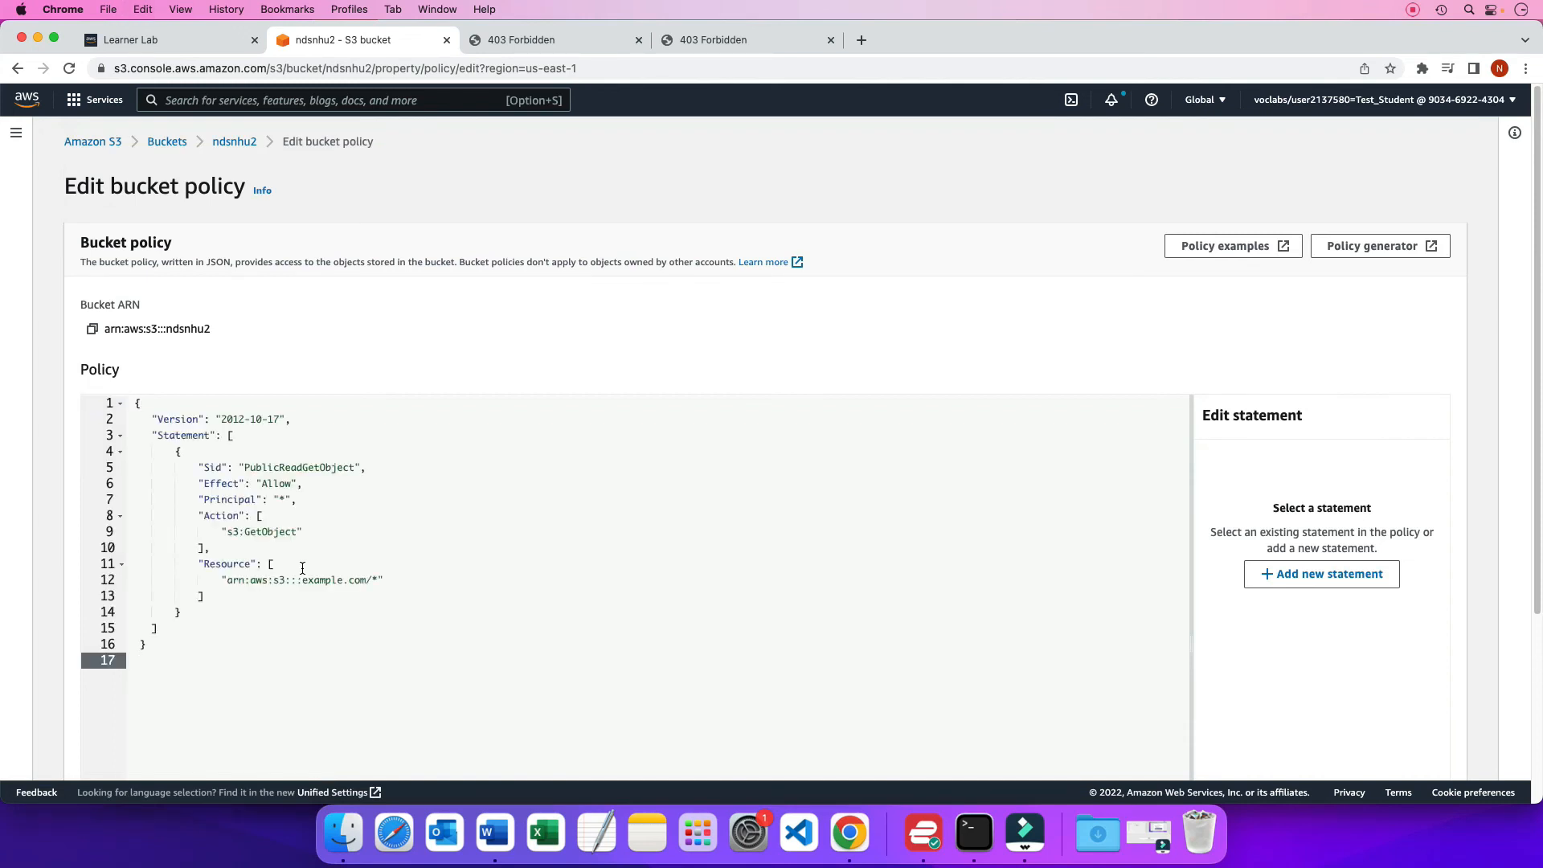
Replace example.com with ndsnhu2 in the policy's Resource ARN and save the bucket policy
{"action": "left_click", "coordinate": [367, 579]}
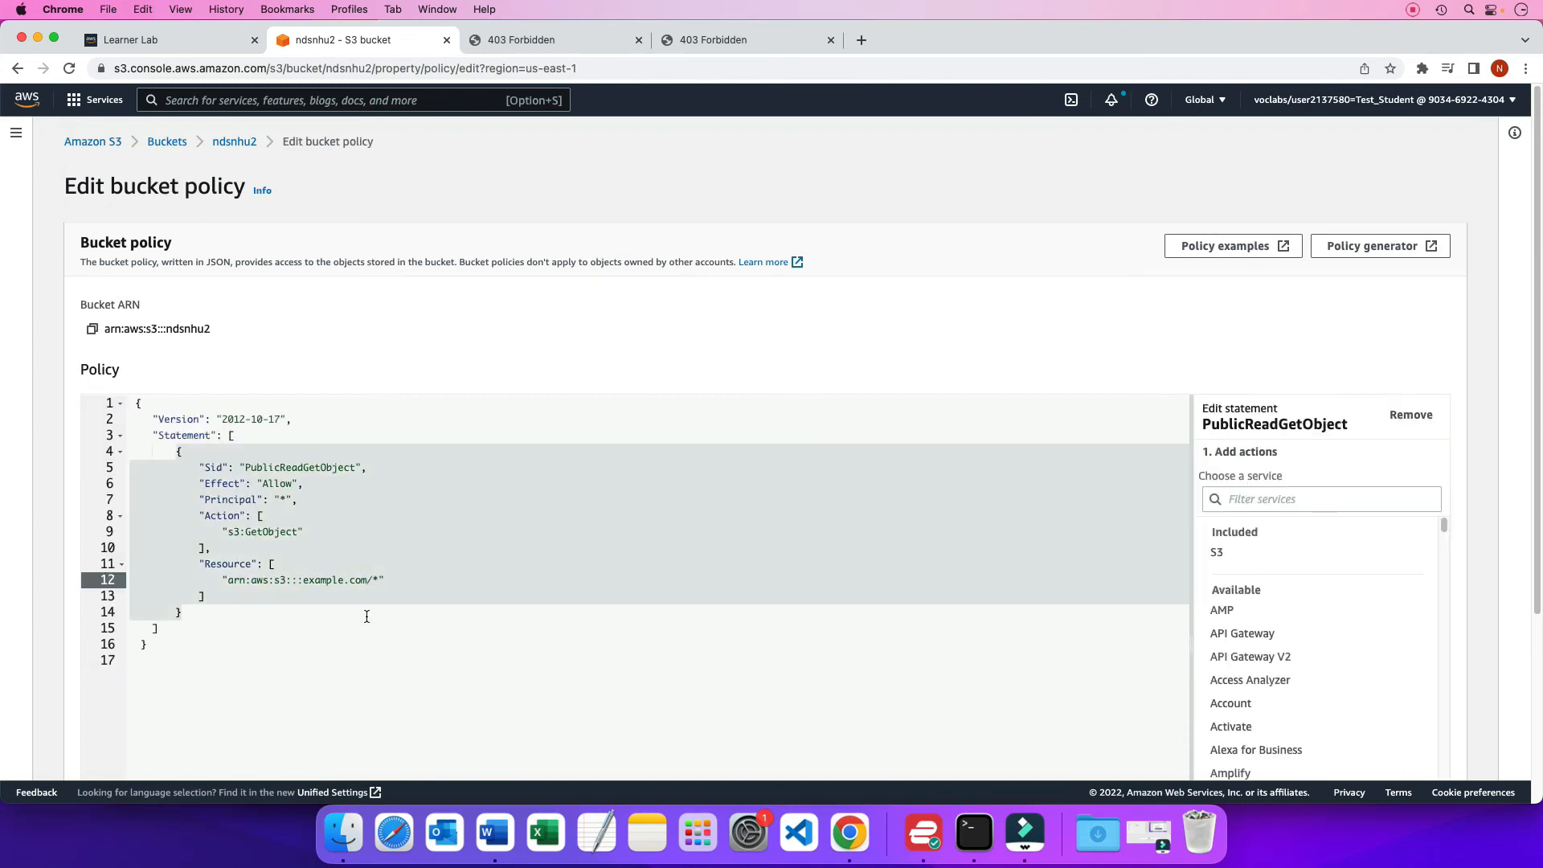
{"action": "key", "text": "BackSpace"}
{"action": "key", "text": "BackSpace"}
{"action": "key", "text": "BackSpace"}
{"action": "key", "text": "BackSpace"}
{"action": "key", "text": "BackSpace"}
{"action": "key", "text": "BackSpace"}
{"action": "key", "text": "BackSpace"}
{"action": "key", "text": "BackSpace"}
{"action": "key", "text": "BackSpace"}
{"action": "key", "text": "BackSpace"}
{"action": "key", "text": "BackSpace"}
{"action": "type", "text": "ndsnhu2"}
{"action": "scroll", "coordinate": [586, 694], "scroll_direction": "down", "scroll_amount": 5}
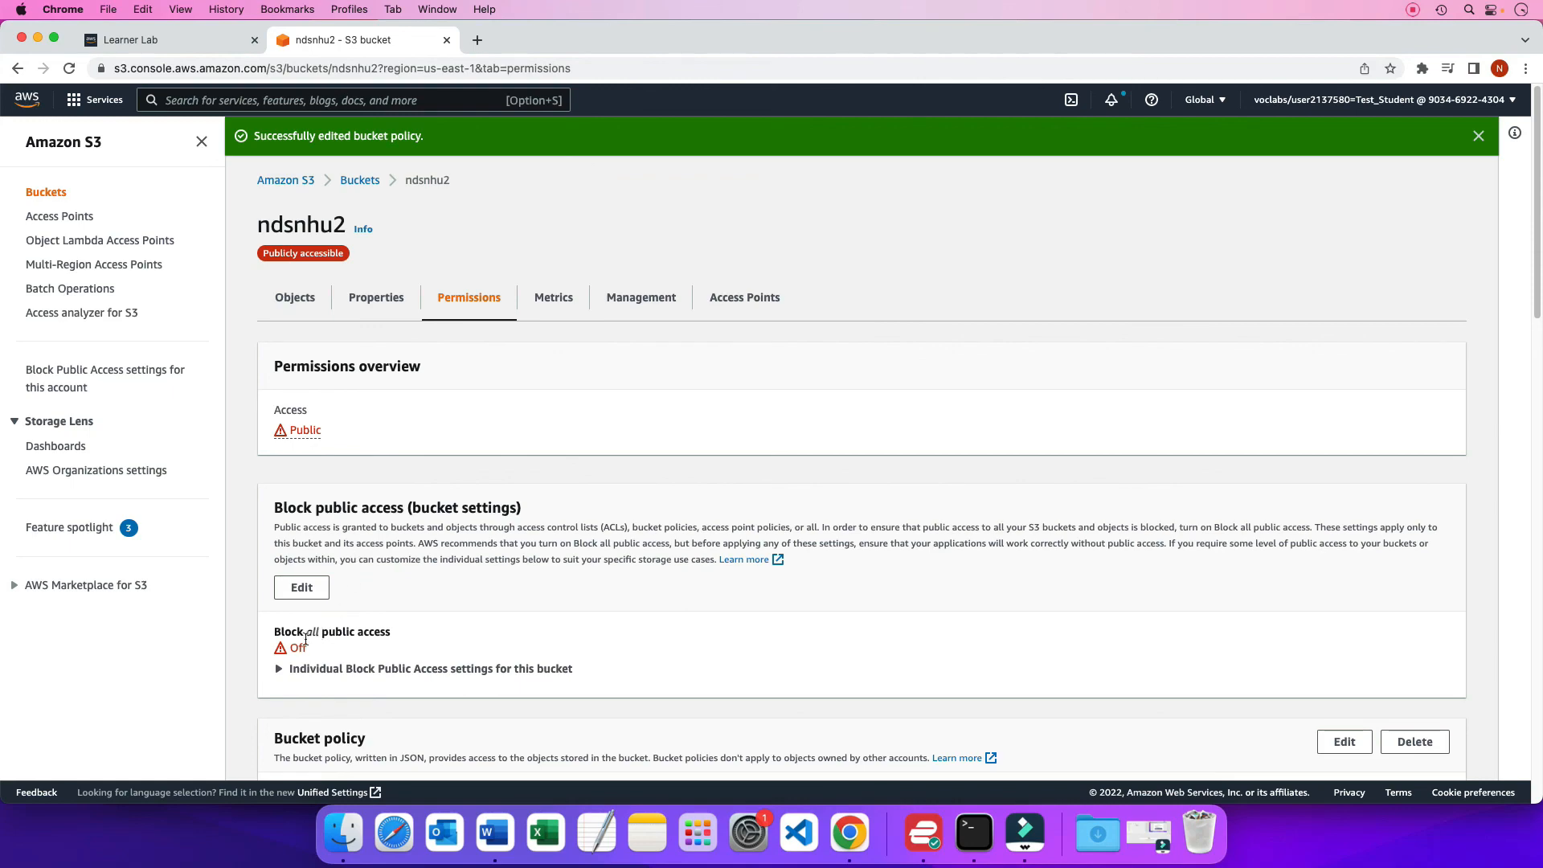
Go to the bucket's properties and open the website endpoint under static website hosting to test the deployed site
{"action": "left_click", "coordinate": [375, 300]}
{"action": "scroll", "coordinate": [417, 582], "scroll_direction": "down", "scroll_amount": 3}
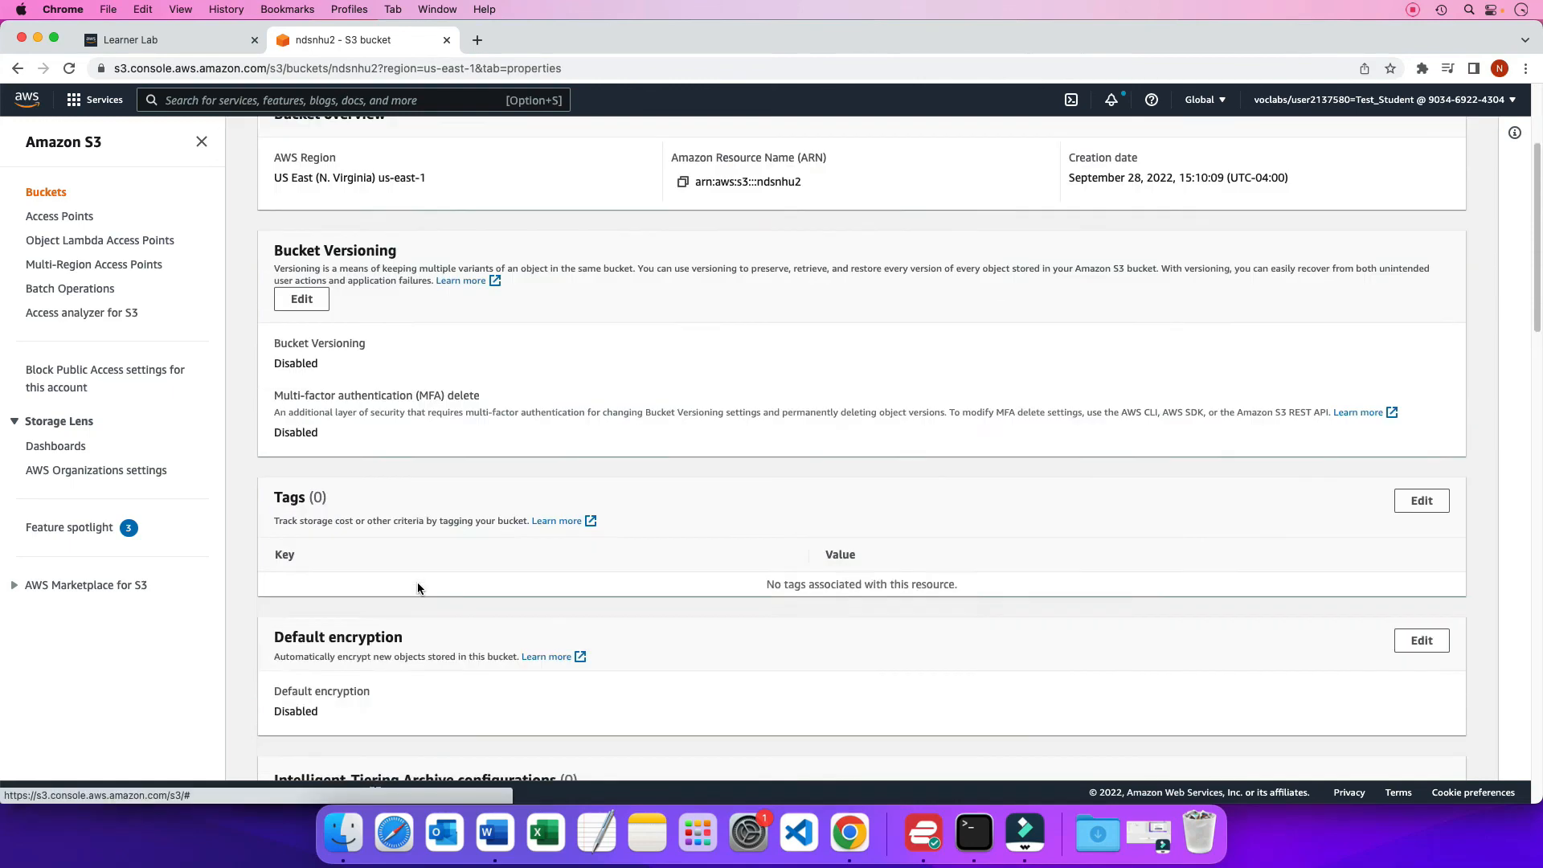
{"action": "scroll", "coordinate": [417, 588], "scroll_direction": "down", "scroll_amount": 15}
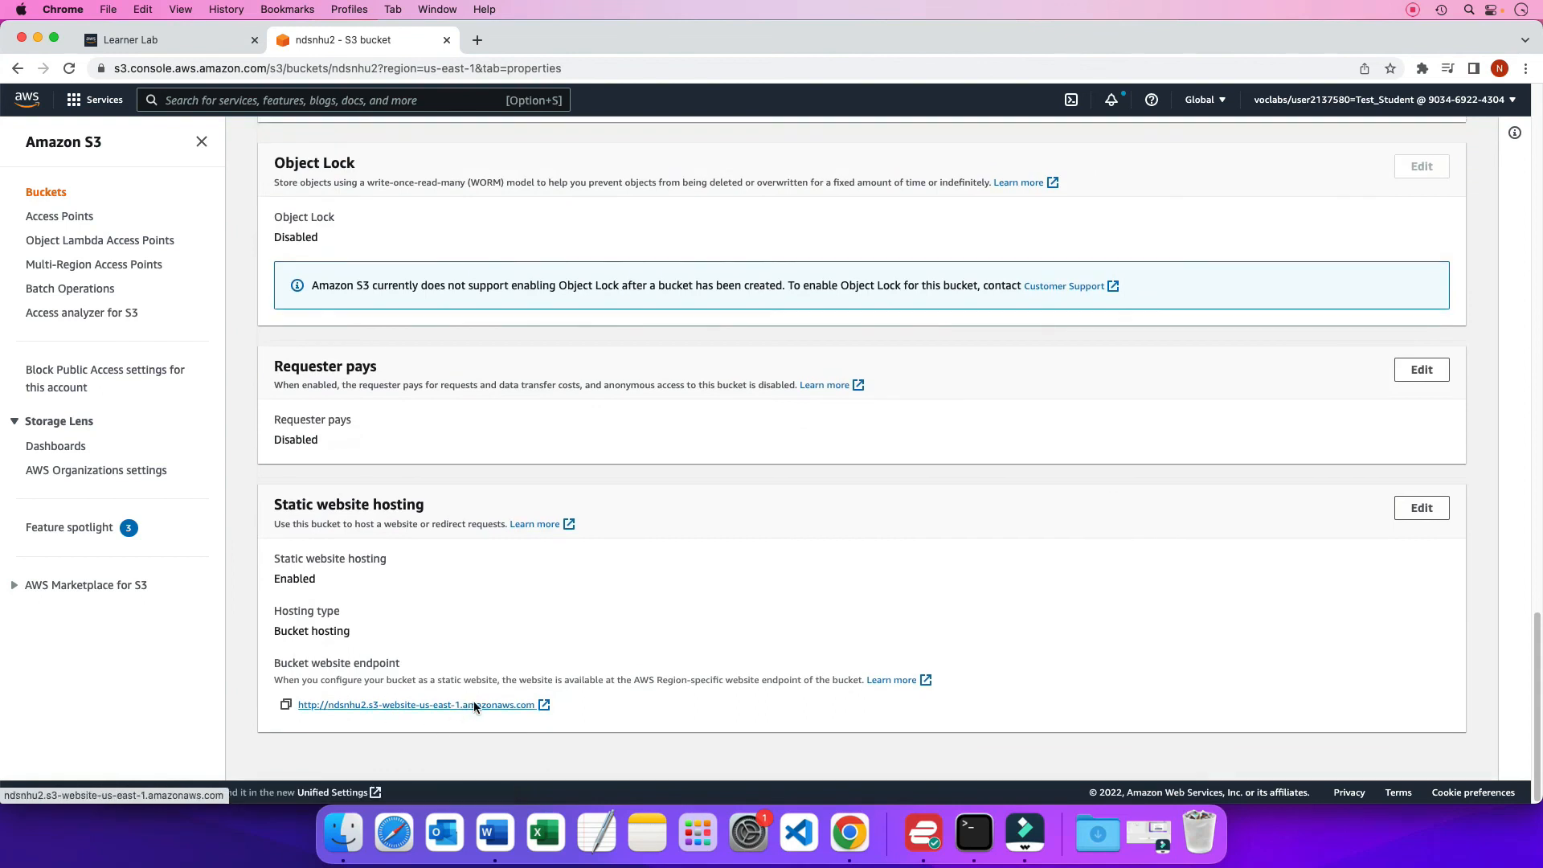
{"action": "left_click", "coordinate": [474, 705]}
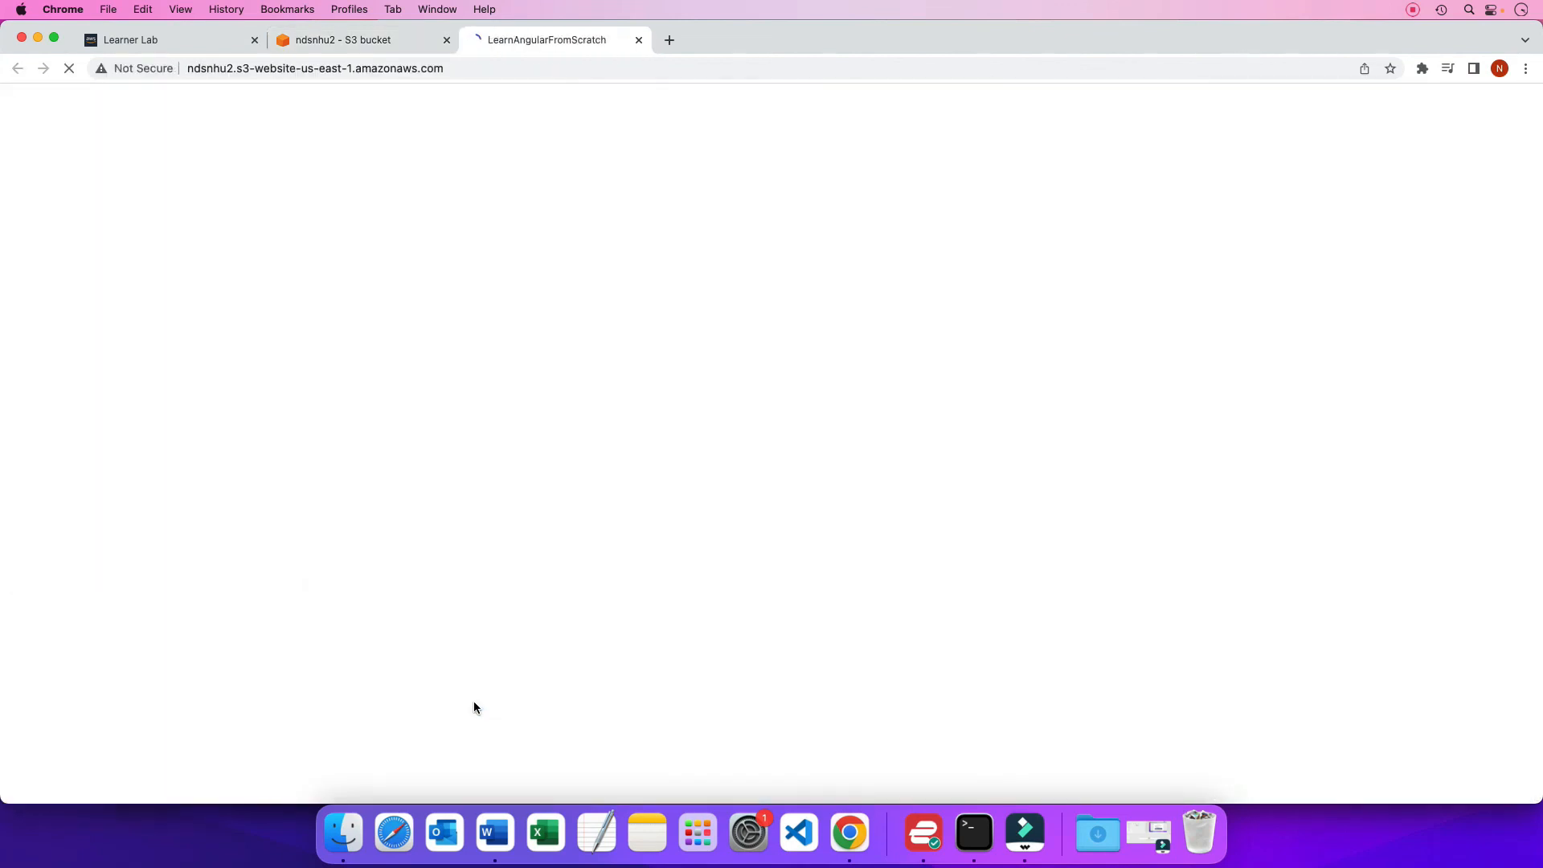